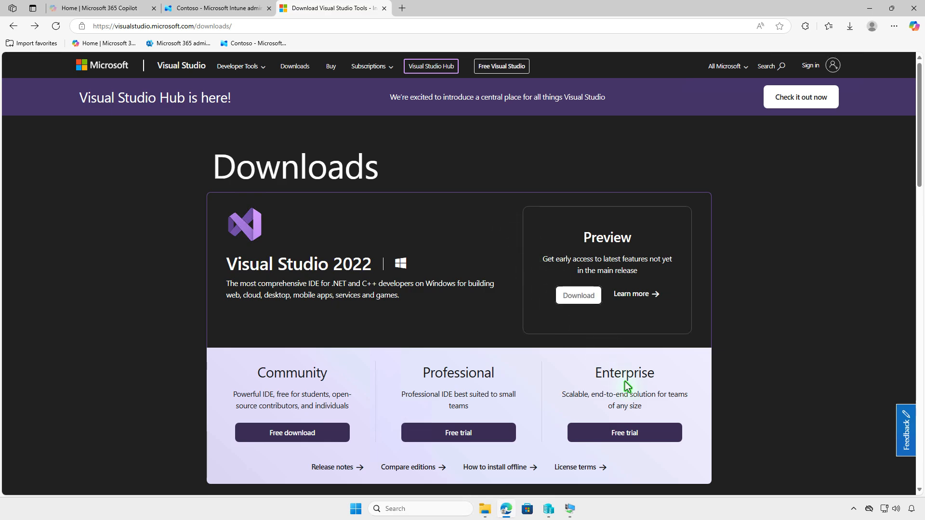
Download the Visual Studio 2022 Enterprise trial installer, show it in its download folder and minimize the browser.
left_click(658, 434)
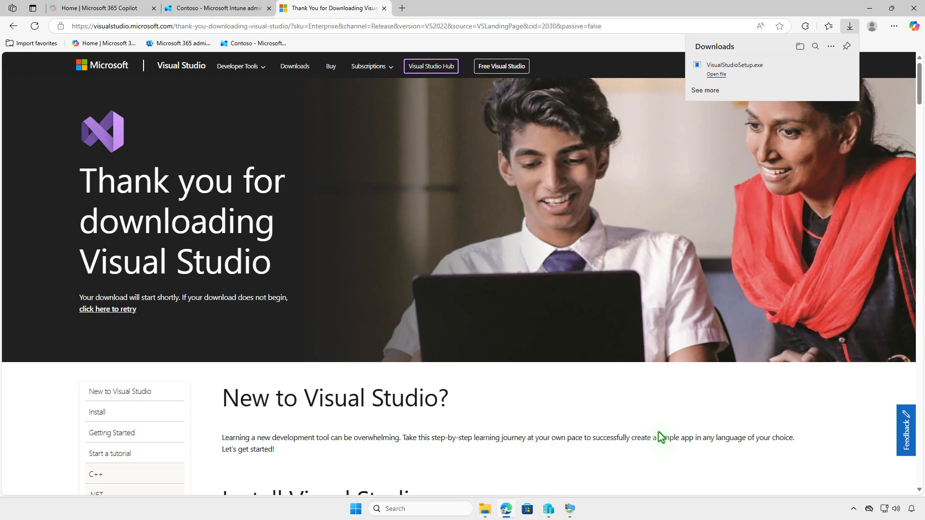
left_click(800, 47)
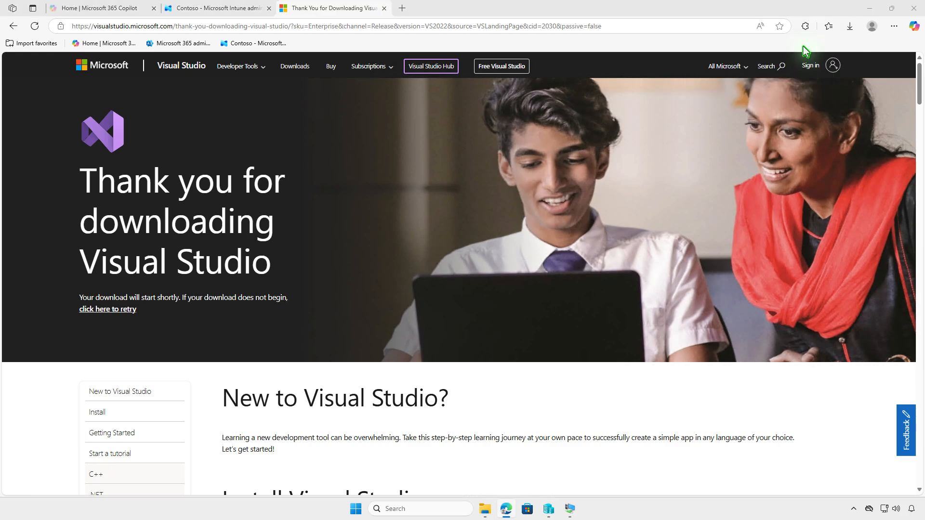
left_click(869, 8)
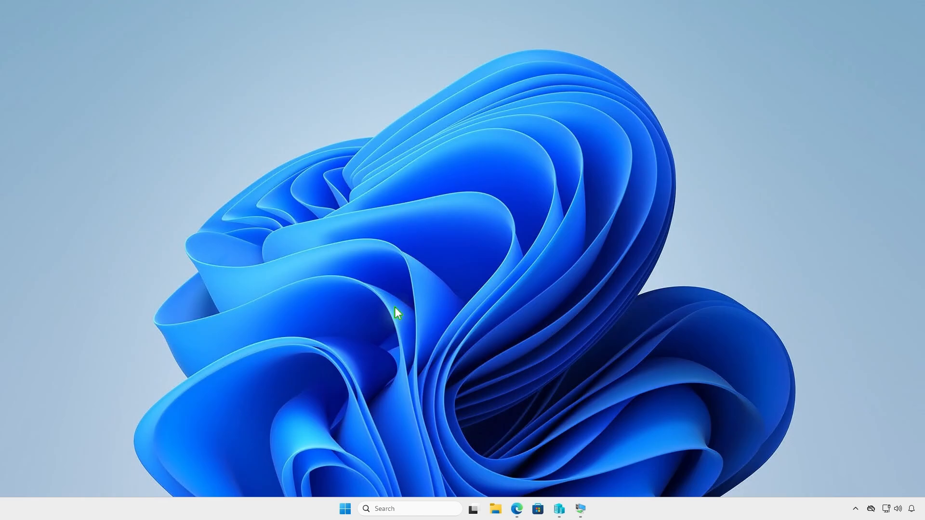
Create a folder named Intune on the DATA (D:) drive in File Explorer.
left_click(495, 509)
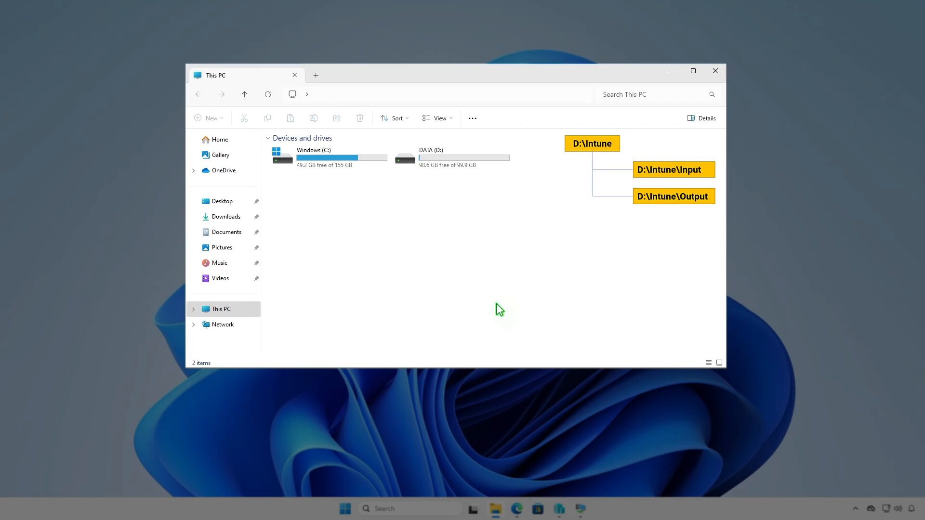
double_click(482, 160)
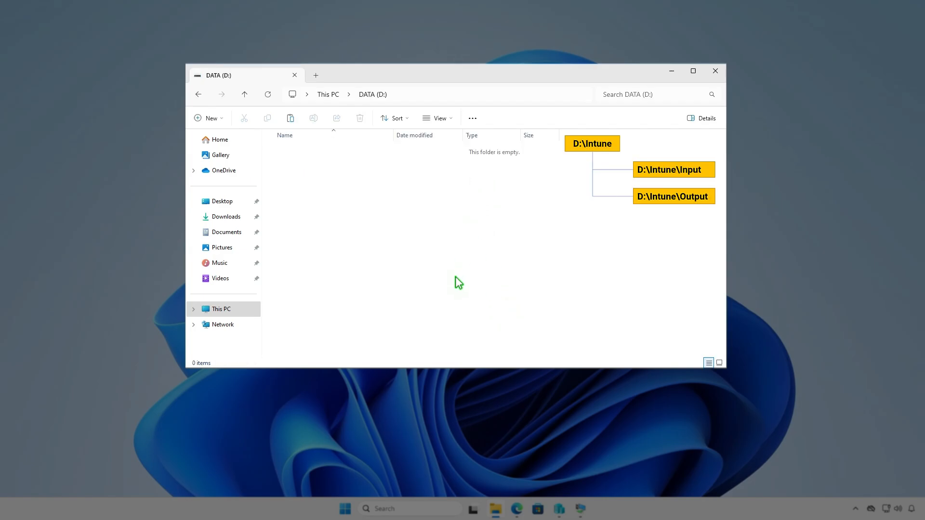
left_click(219, 119)
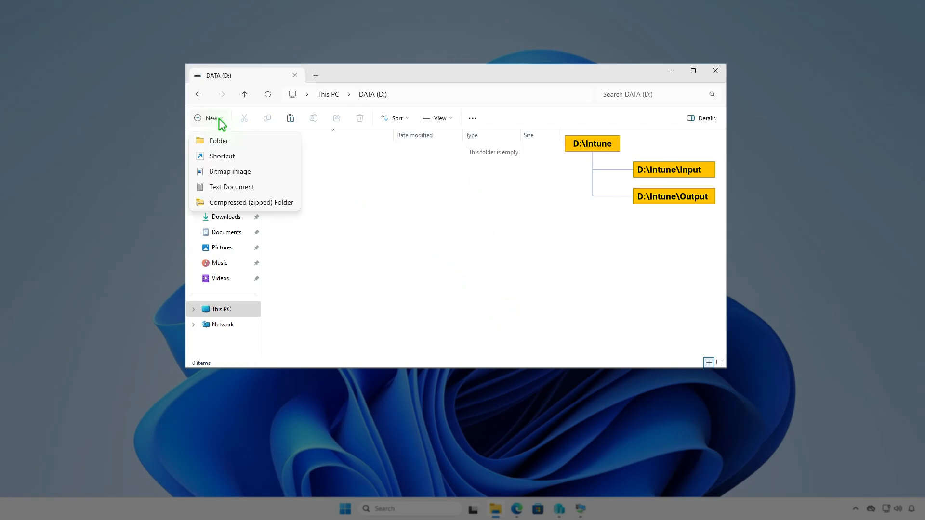
left_click(240, 140)
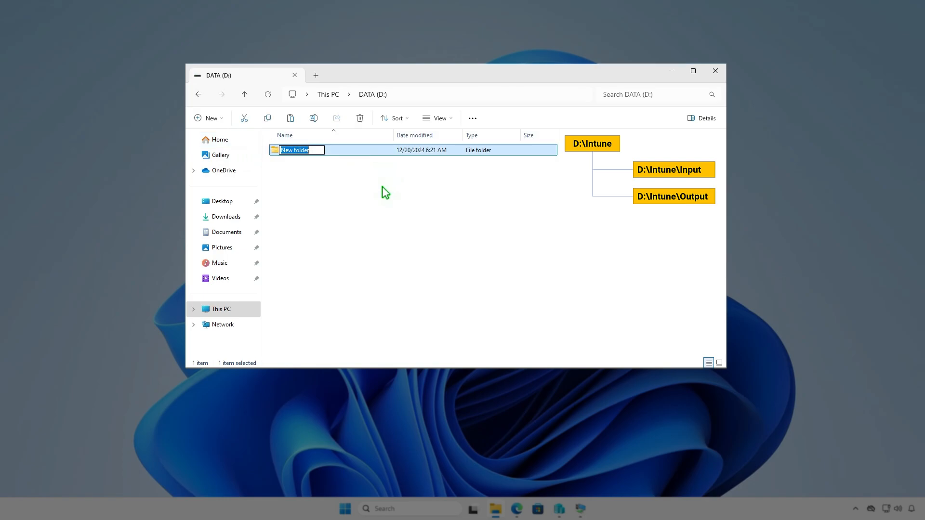
type("Intune")
key("Return")
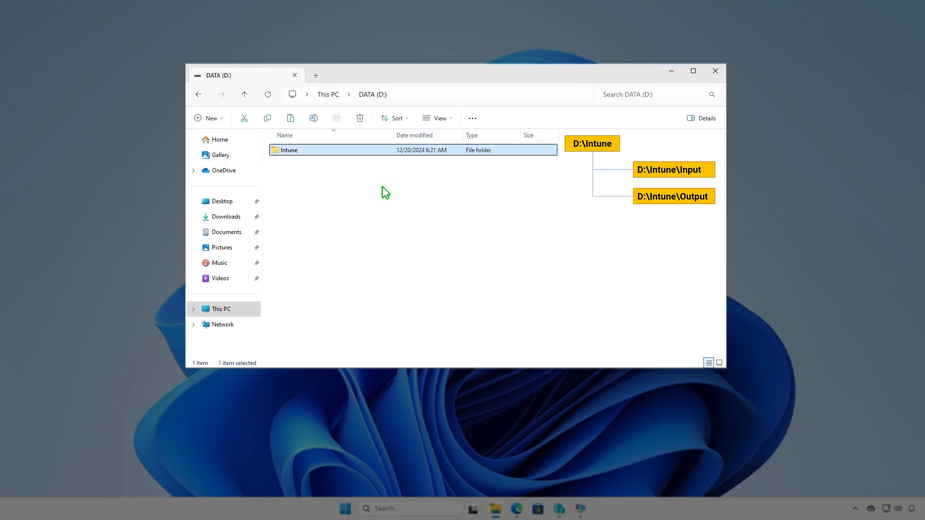
Create two subfolders named Input and Output inside D:\Intune.
key("Return")
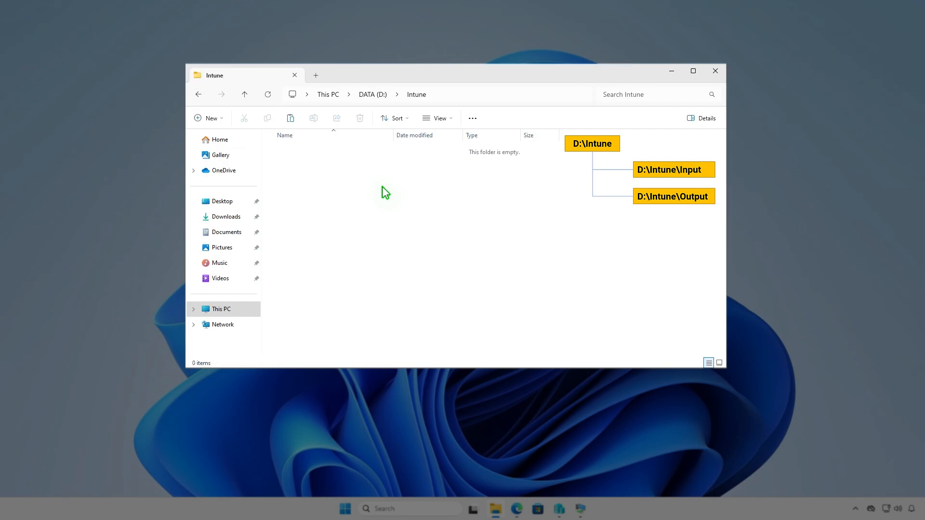
right_click(383, 187)
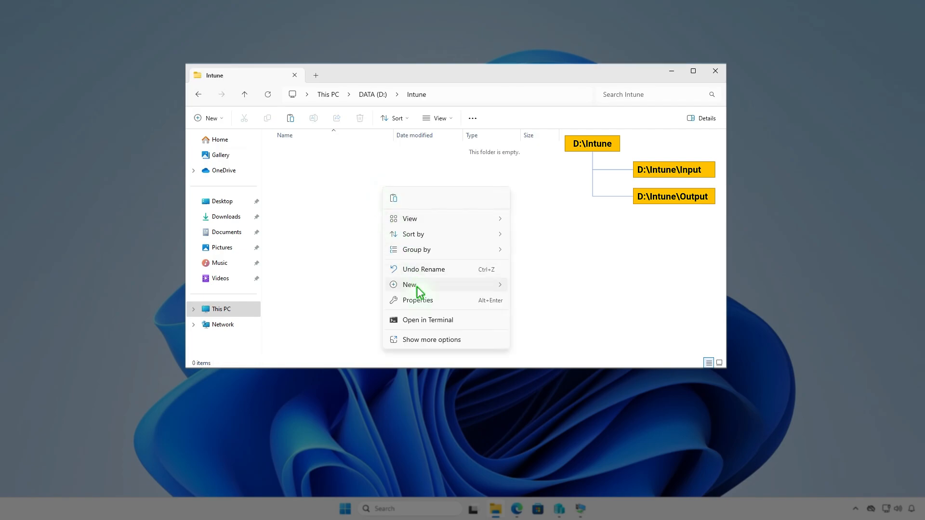
mouse_move(418, 285)
left_click(538, 288)
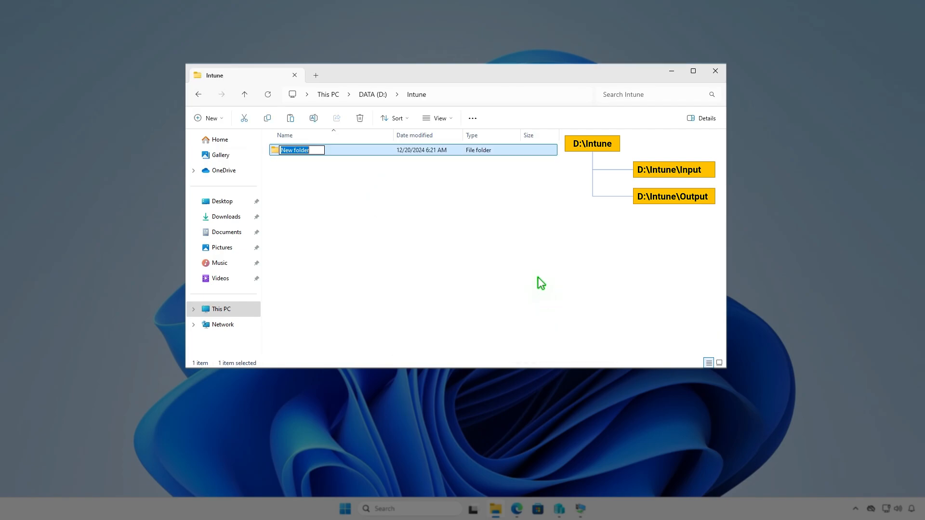
type("Input")
key("Return")
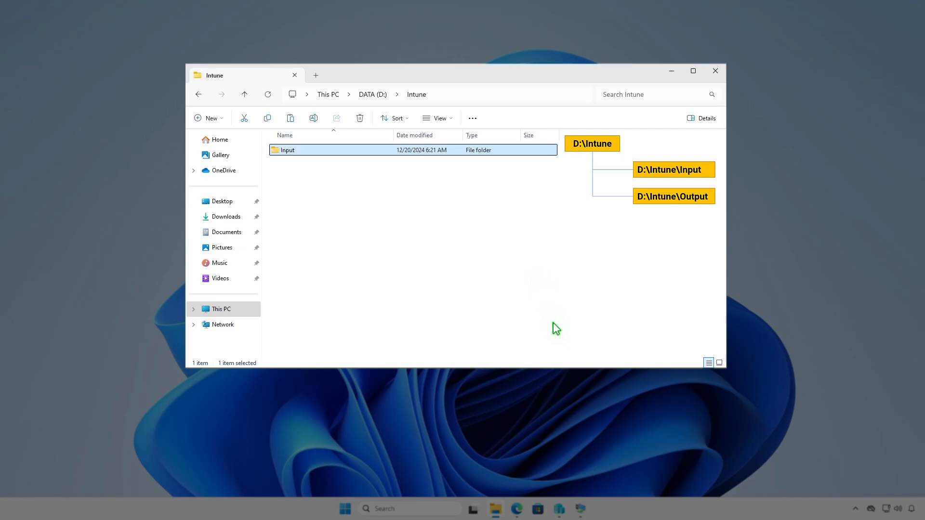
key("ctrl+shift+n")
type("Output")
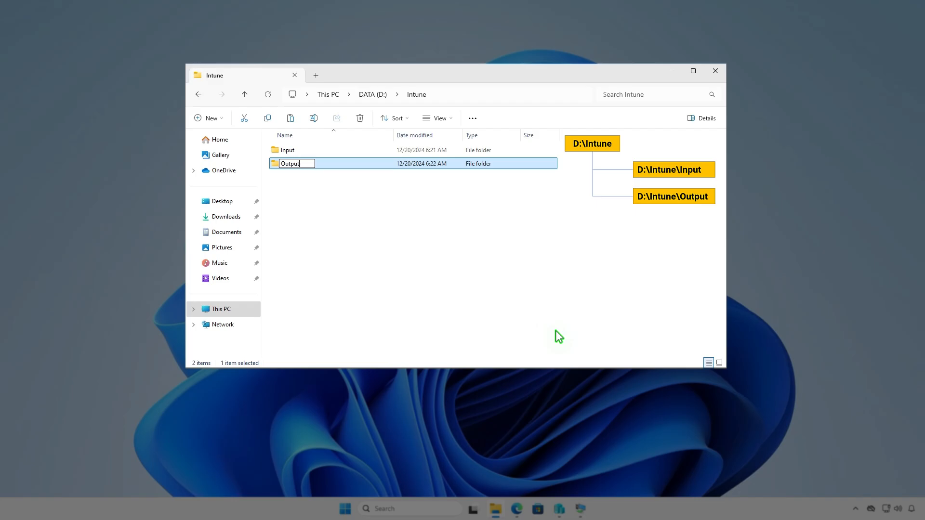
left_click(502, 259)
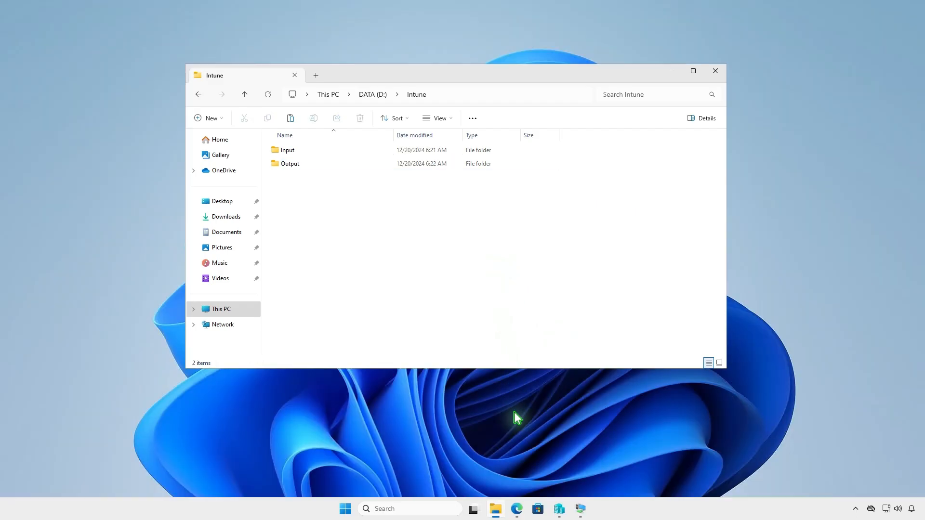
Switch to Edge and download the zip source code of the latest Microsoft-Win32-Content-Prep-Tool release, v1.8.6, from GitHub.
left_click(516, 508)
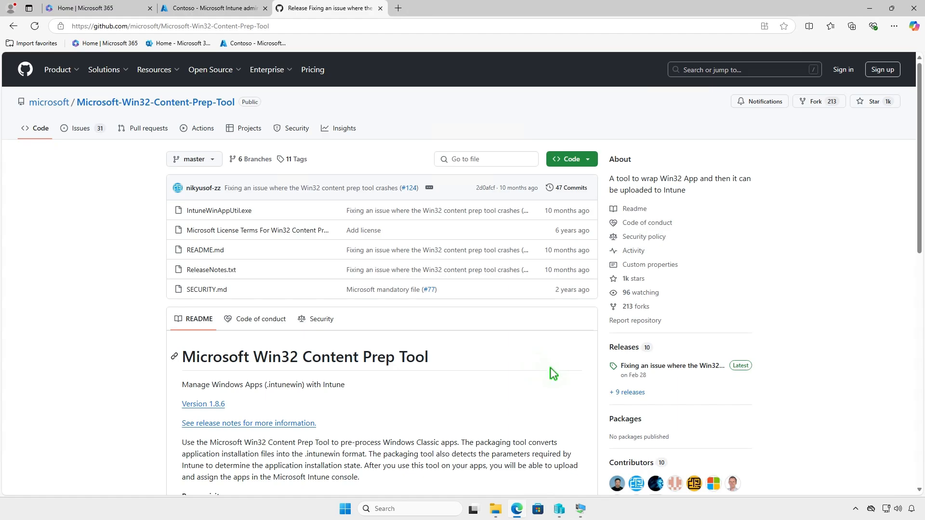
left_click(696, 367)
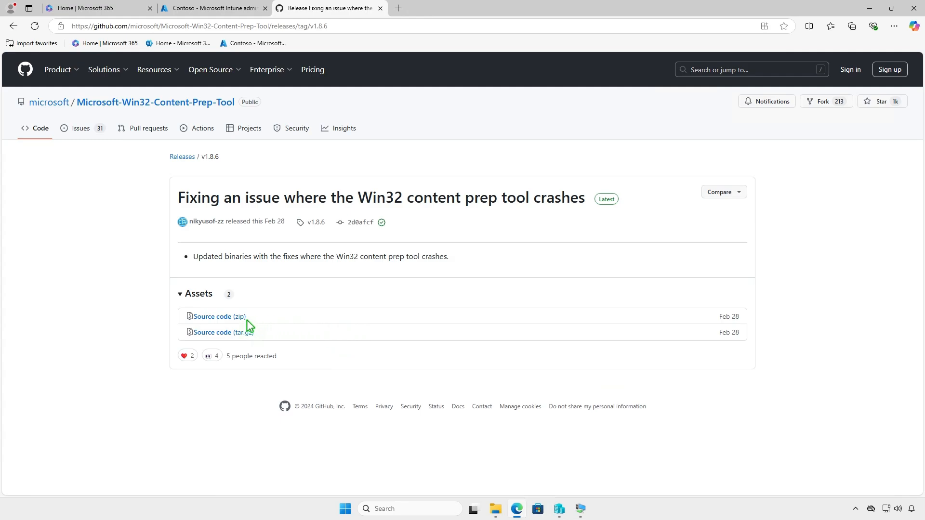
left_click(245, 317)
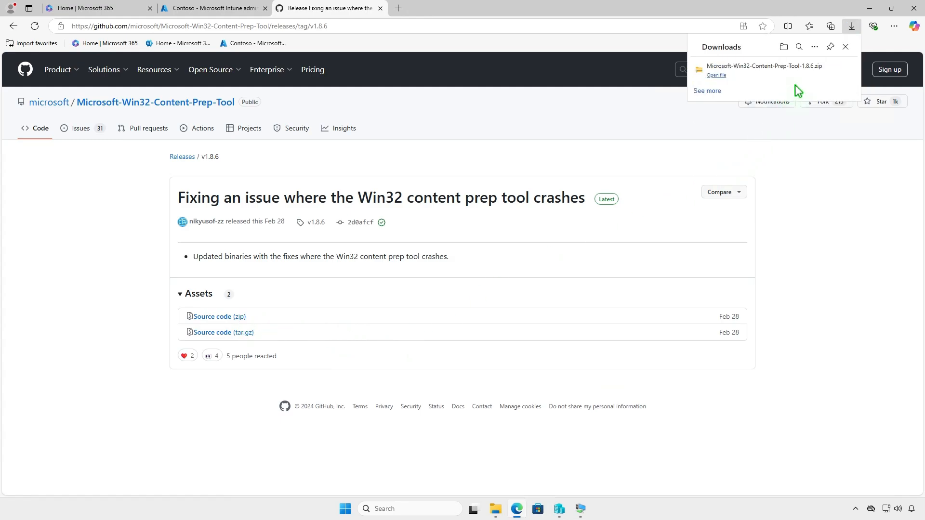
Open the downloaded Microsoft-Win32-Content-Prep-Tool-1.8.6 zip and extract all its files to the default Downloads location.
left_click(818, 73)
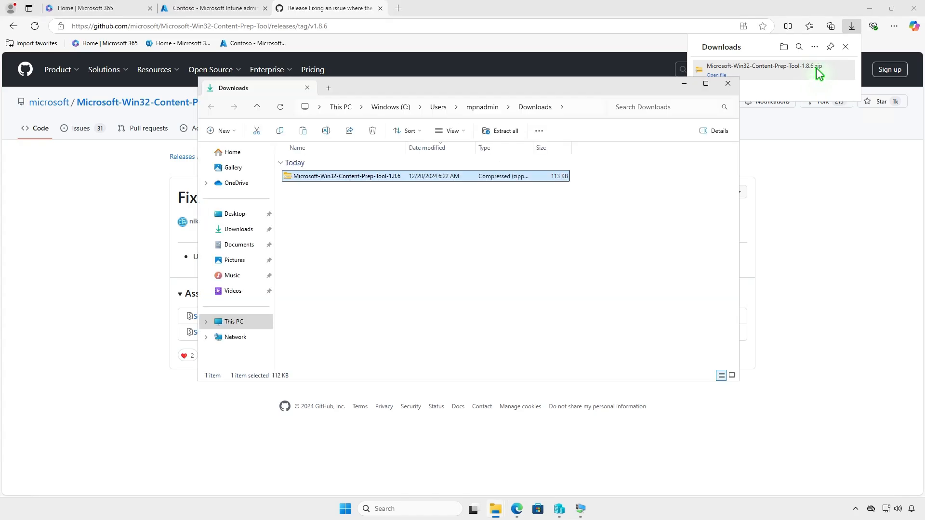
left_click(870, 8)
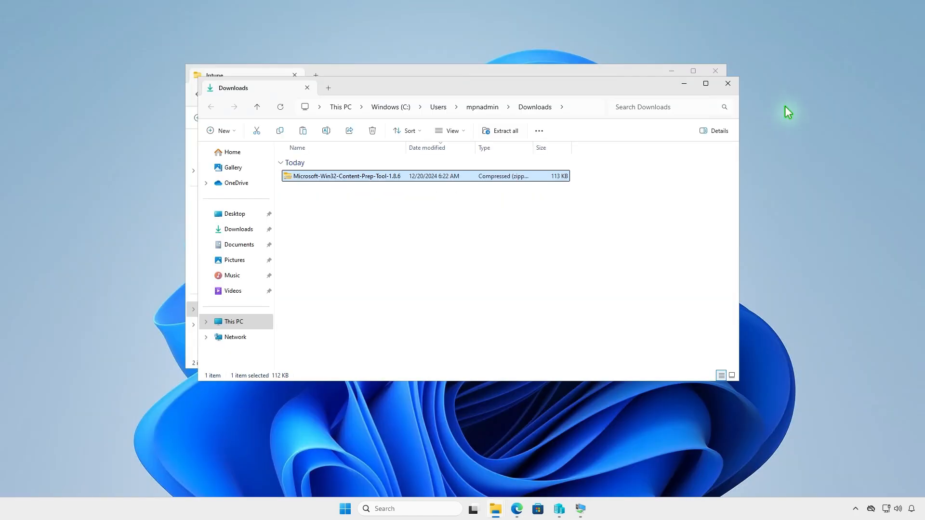
left_click(506, 134)
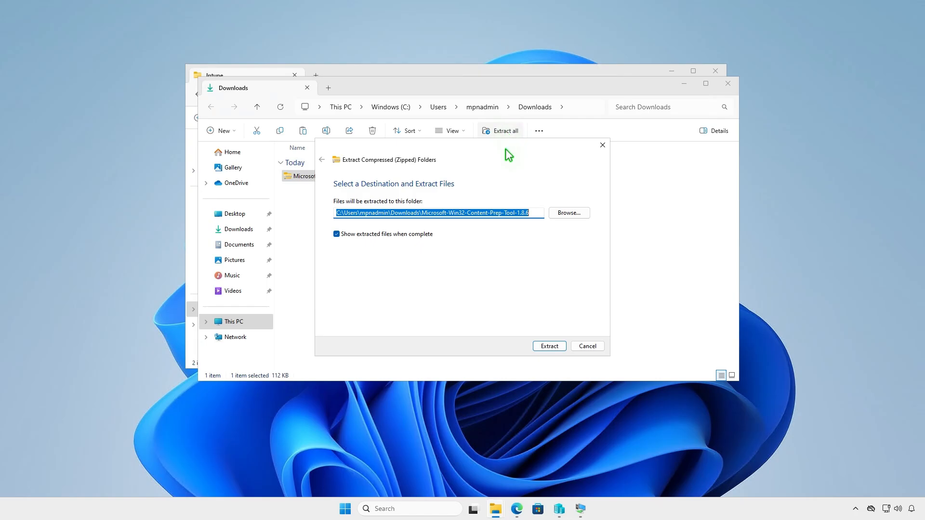
left_click(543, 346)
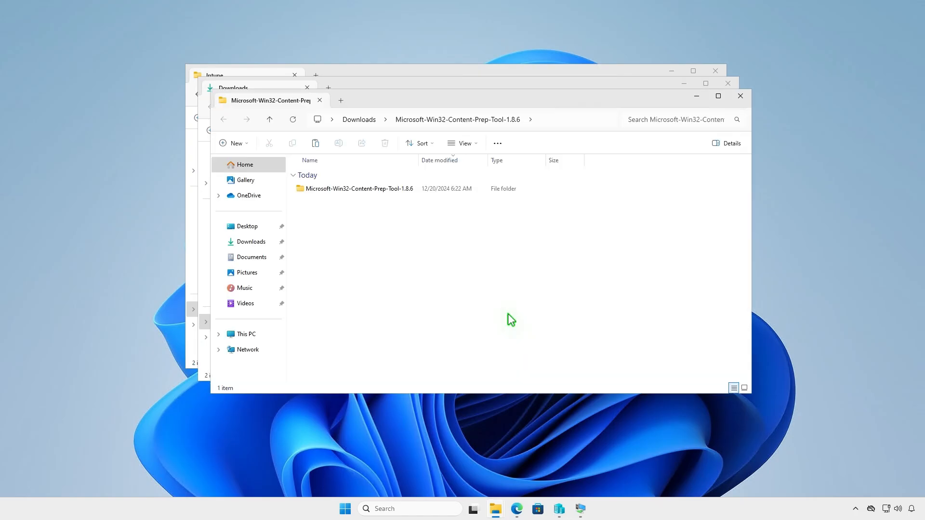
Copy IntuneWinAppUtil from the extracted Microsoft-Win32-Content-Prep-Tool-1.8.6 folder into D:\Intune, closing the leftover Downloads windows.
double_click(413, 190)
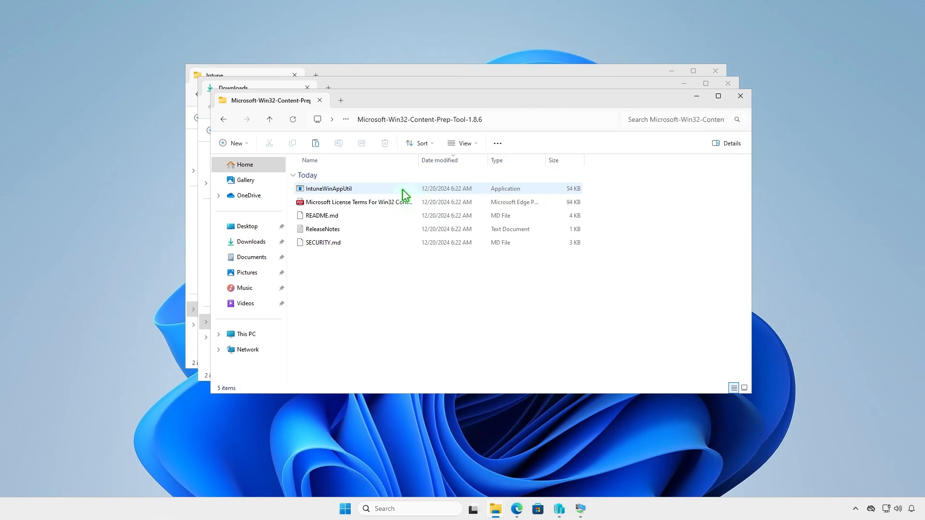
left_click(369, 188)
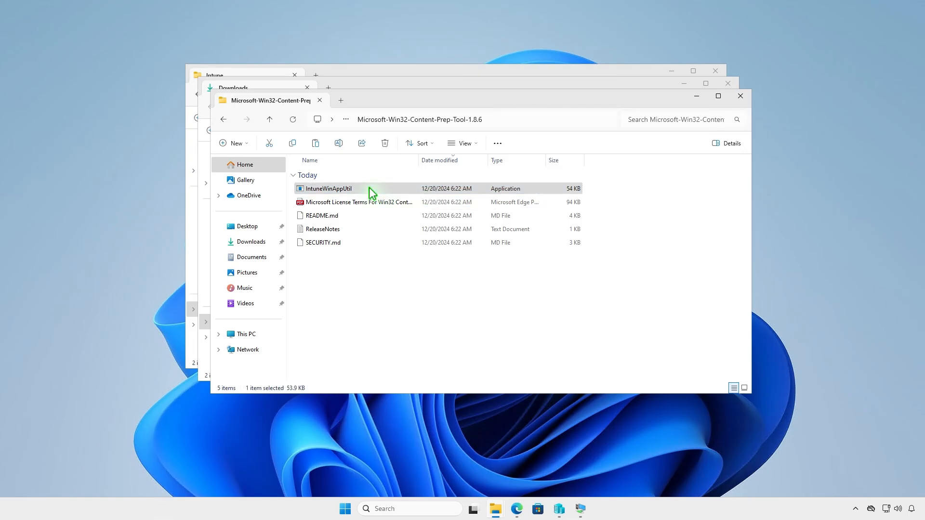
right_click(369, 188)
left_click(399, 201)
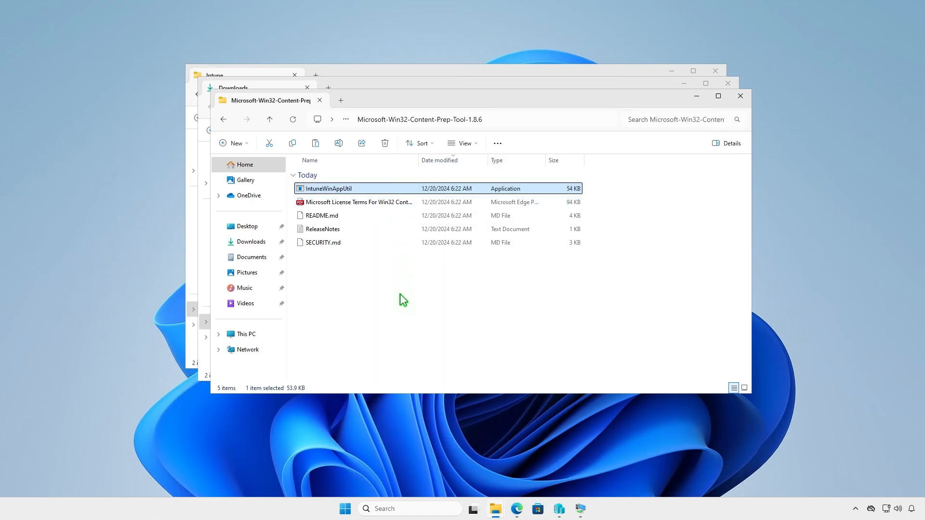
left_click(741, 96)
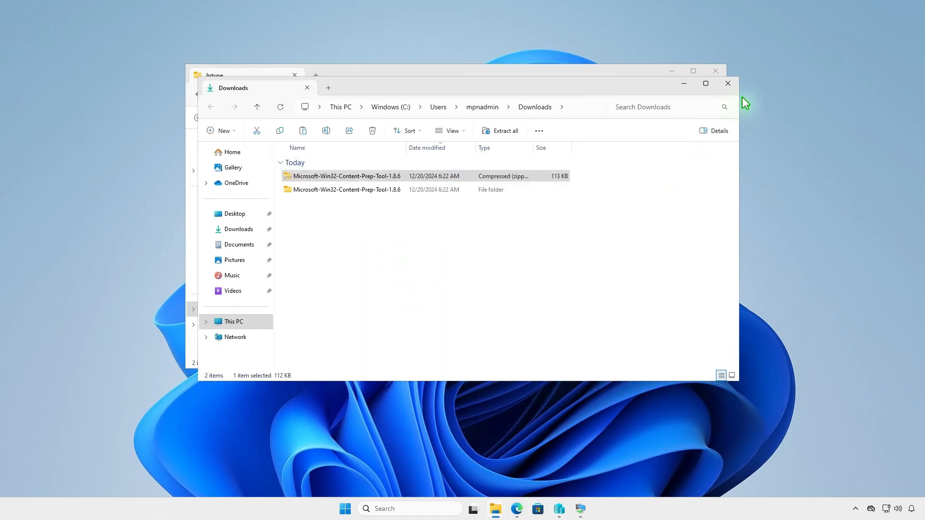
left_click(728, 85)
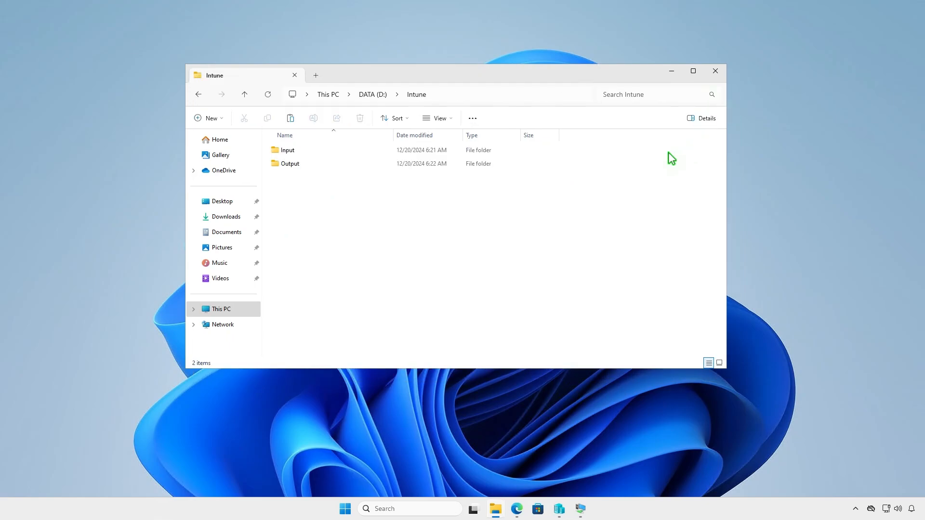
right_click(331, 207)
left_click(344, 219)
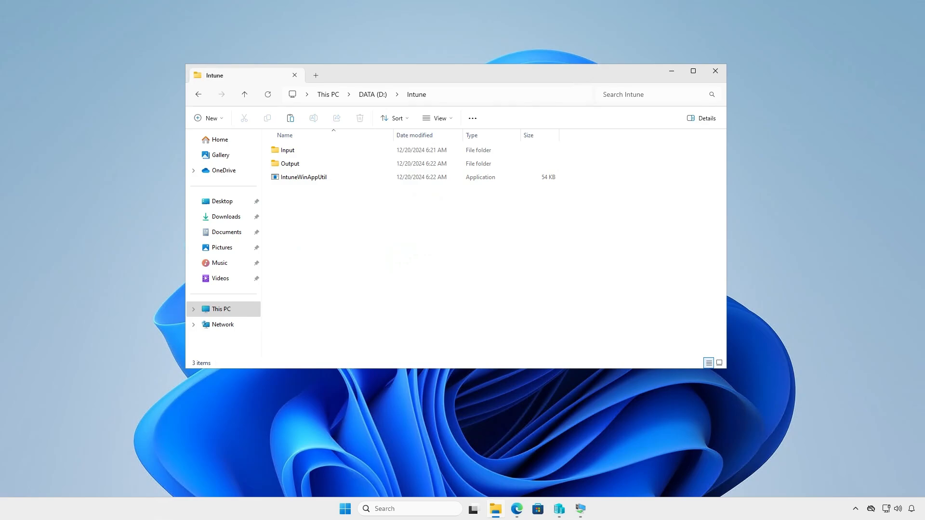
left_click(672, 70)
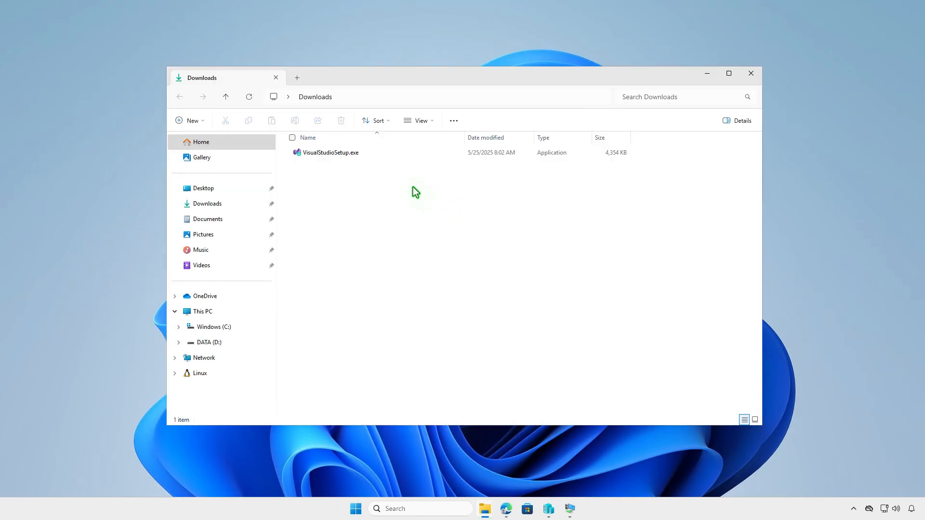
Rename VisualStudioSetup.exe in the Downloads folder as setup.exe.
left_click(362, 153)
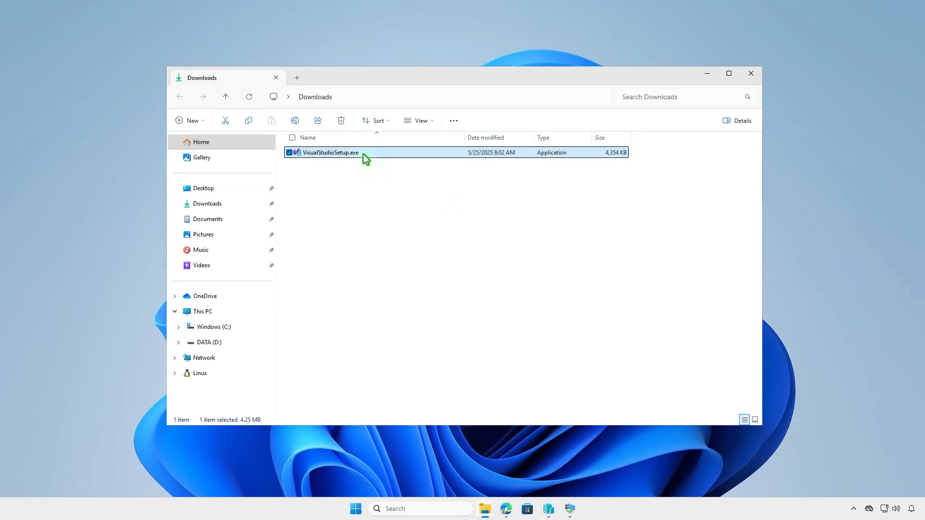
key("F2")
type("setup")
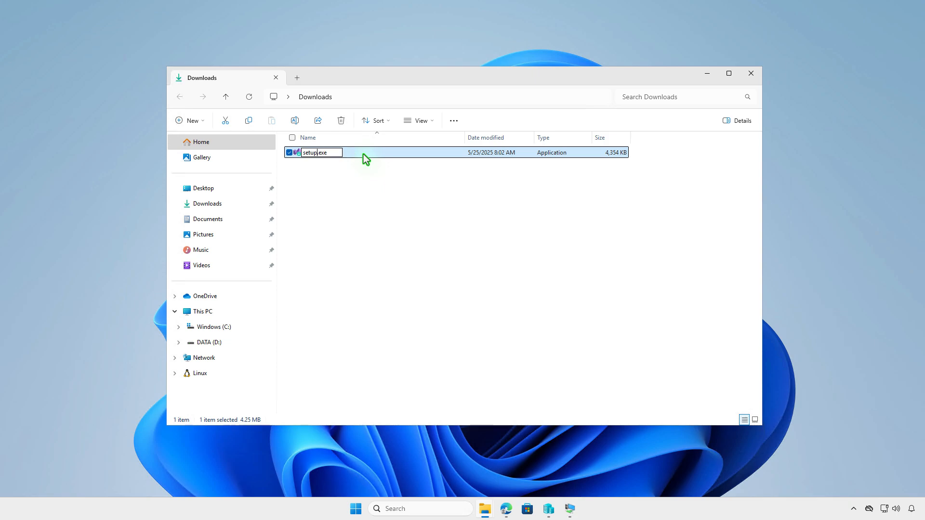
key("Return")
Copy setup.exe from the Downloads folder into the D:\Intune\Input folder.
right_click(364, 154)
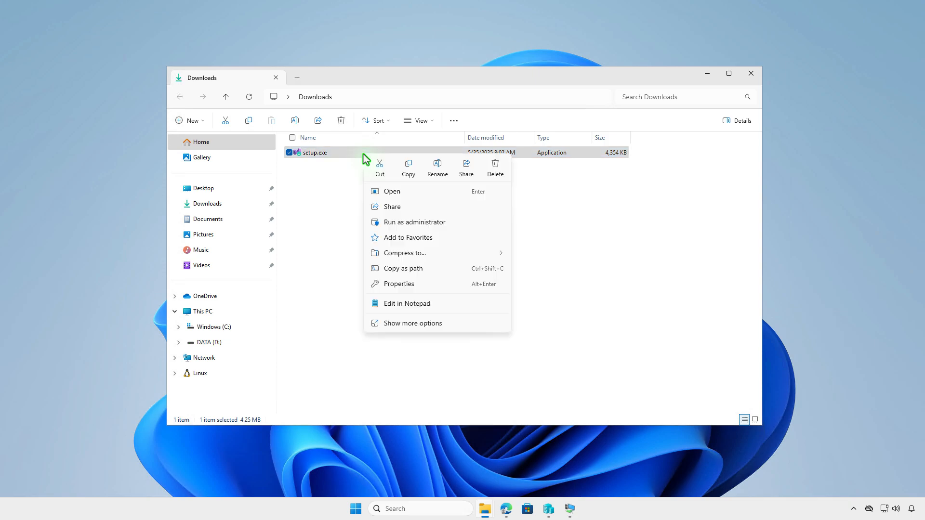
left_click(407, 169)
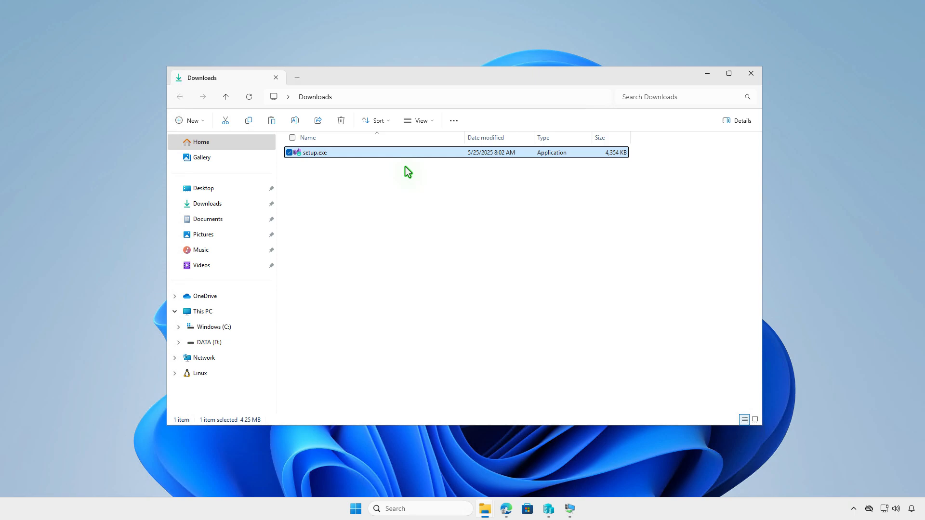
left_click(226, 313)
double_click(464, 166)
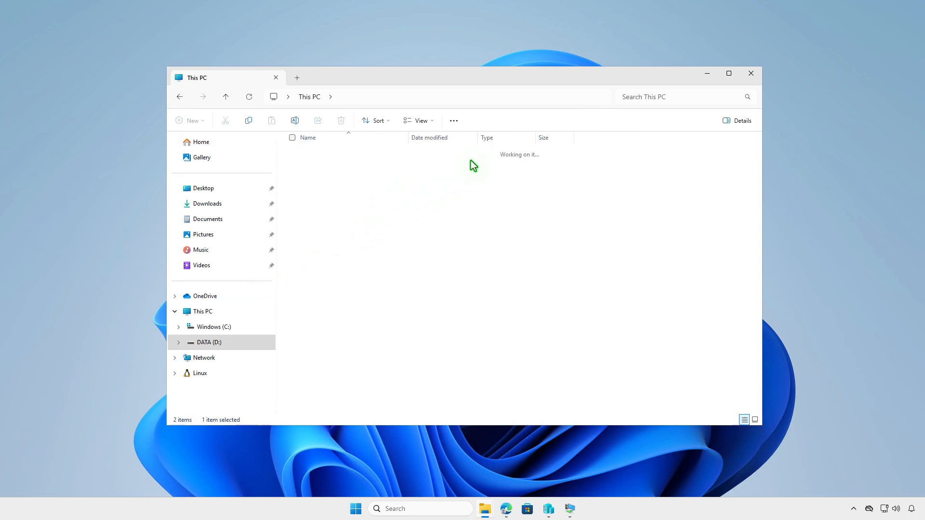
double_click(346, 152)
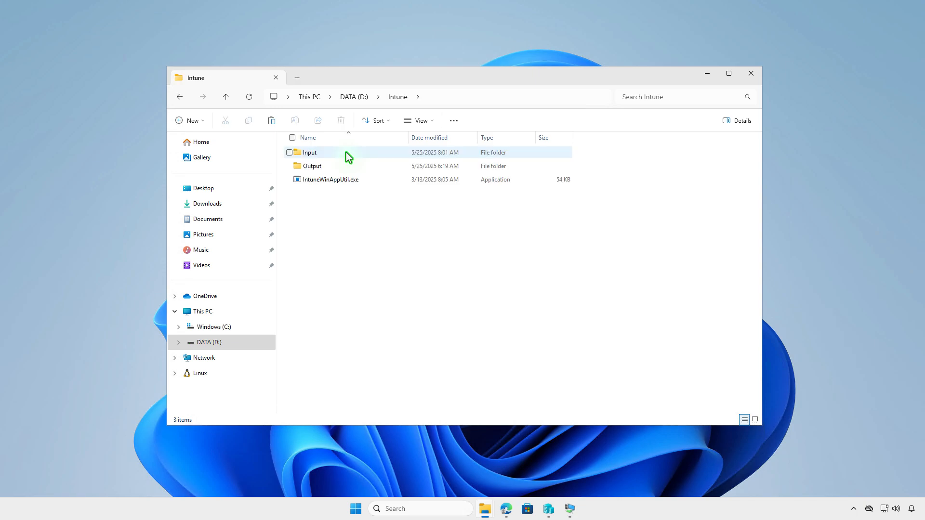
double_click(346, 153)
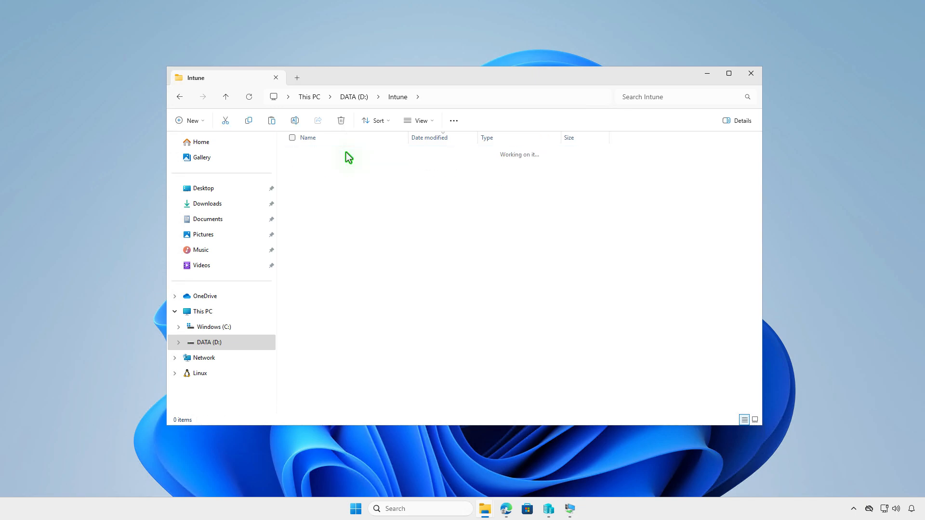
right_click(355, 187)
left_click(368, 203)
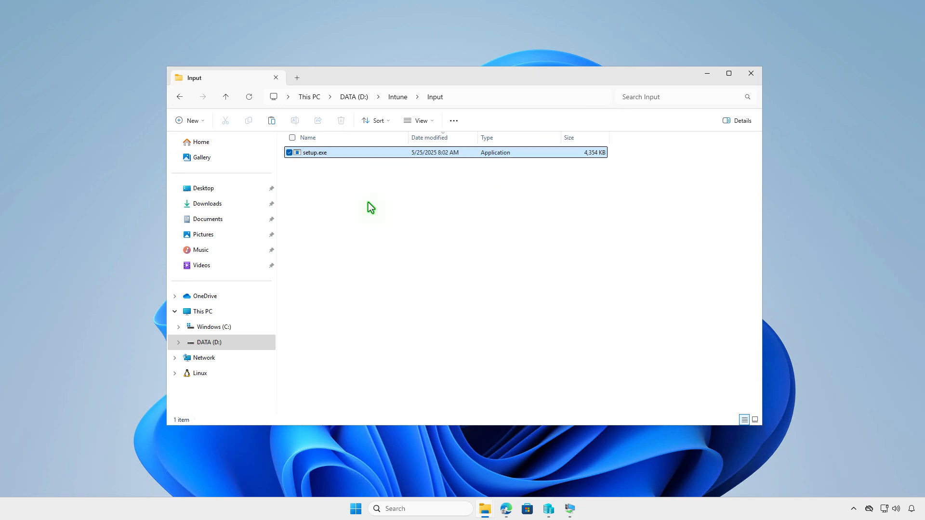
left_click(368, 202)
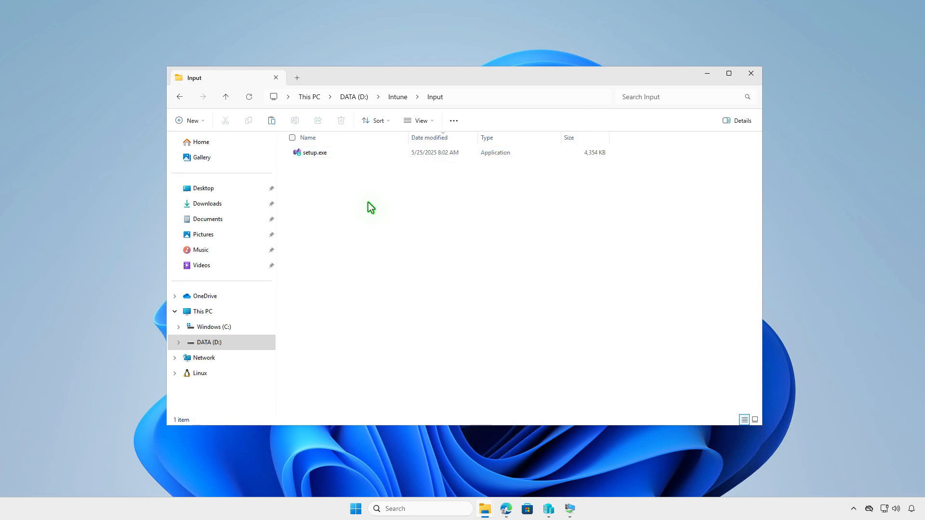
right_click(368, 202)
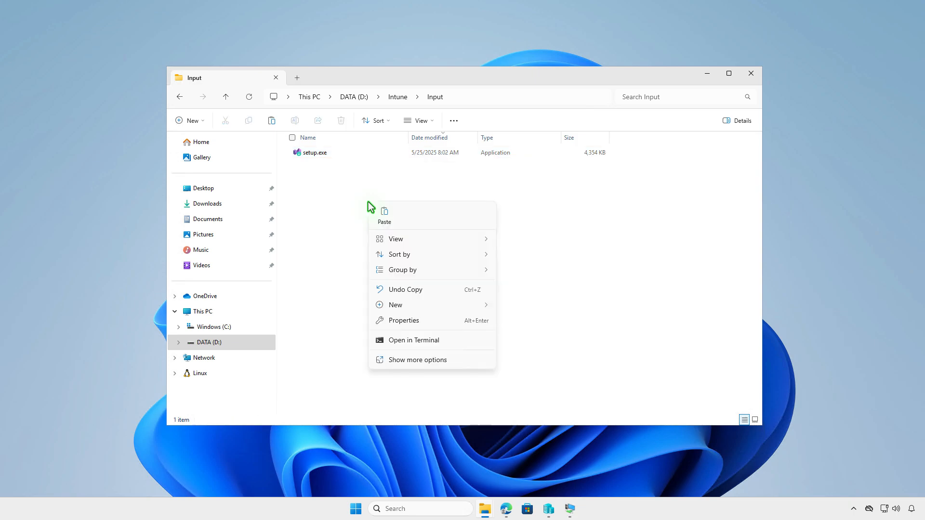
mouse_move(440, 307)
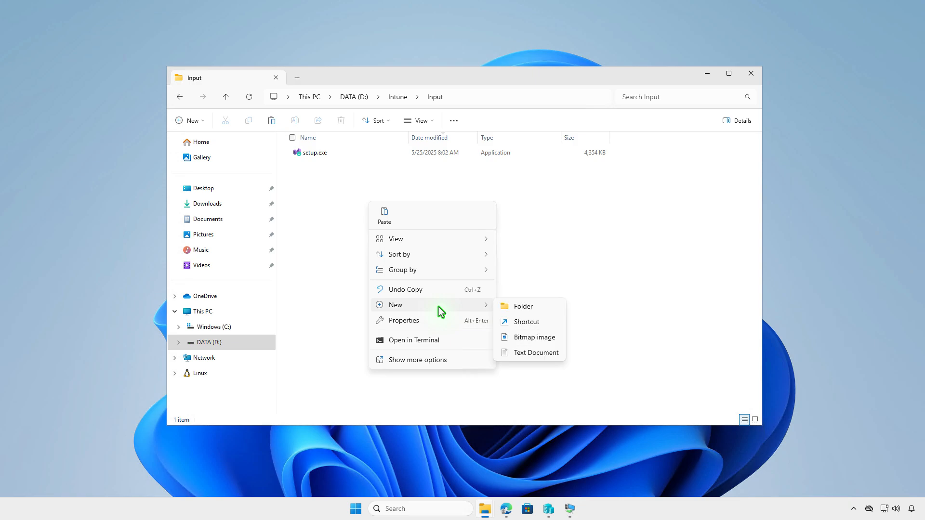
left_click(536, 353)
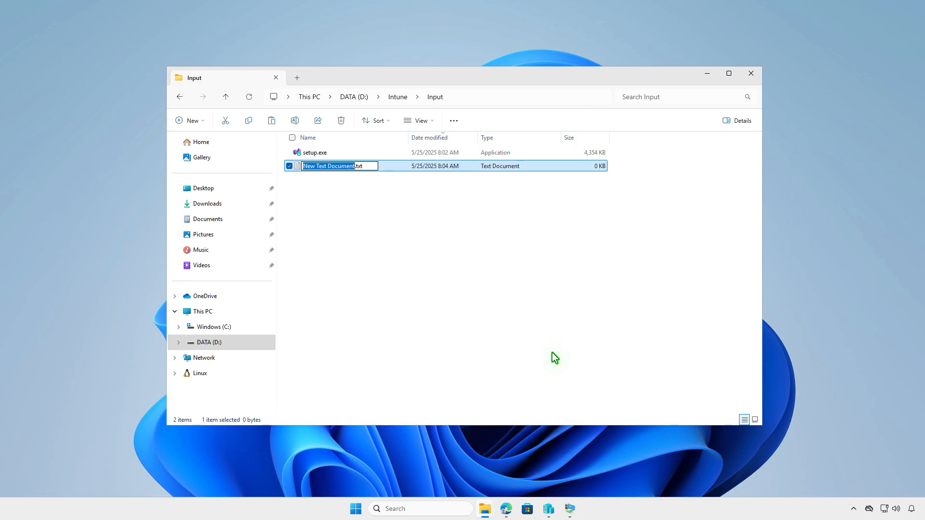
key("Return")
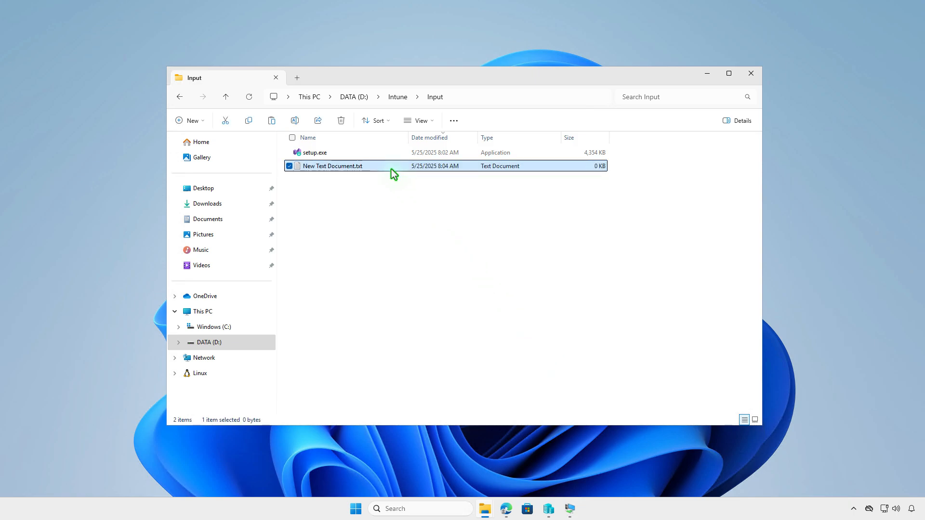
double_click(391, 169)
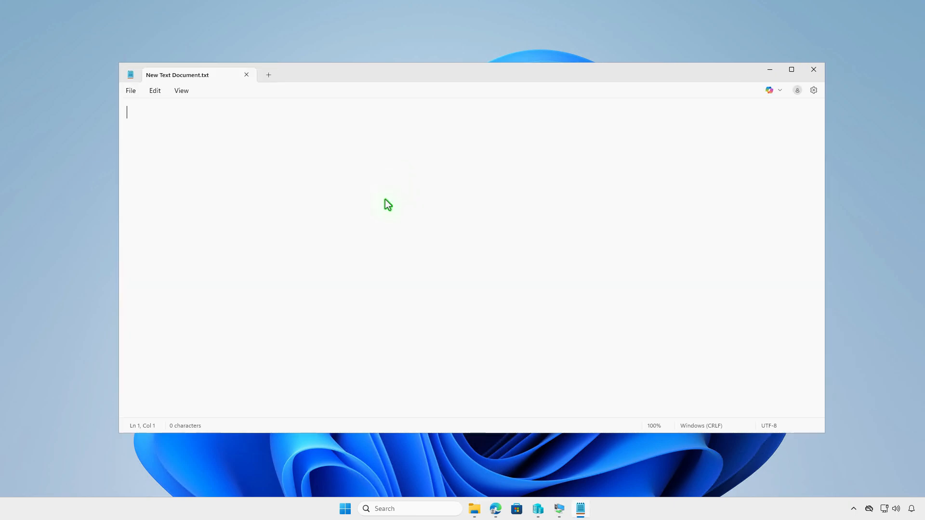
key("ctrl+v")
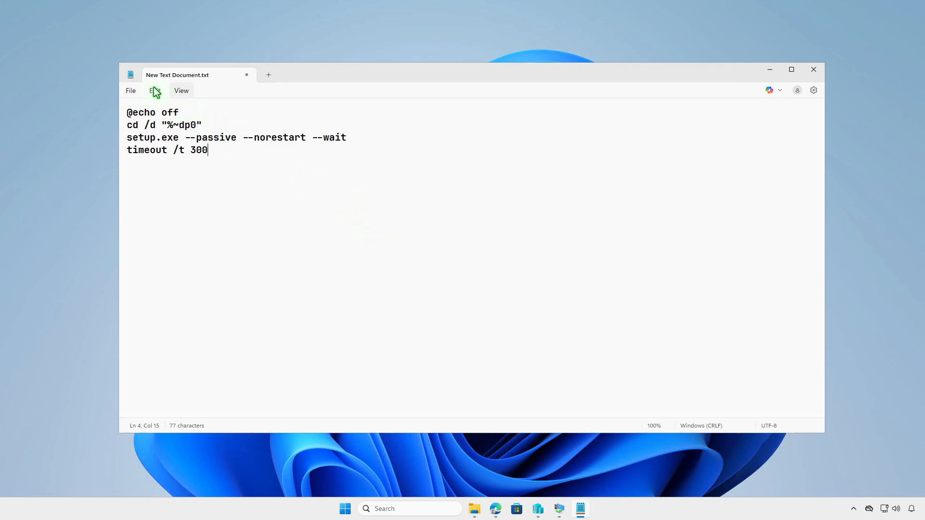
Save the install script in the Input folder as install.cmd with the All files type, and close it.
left_click(130, 92)
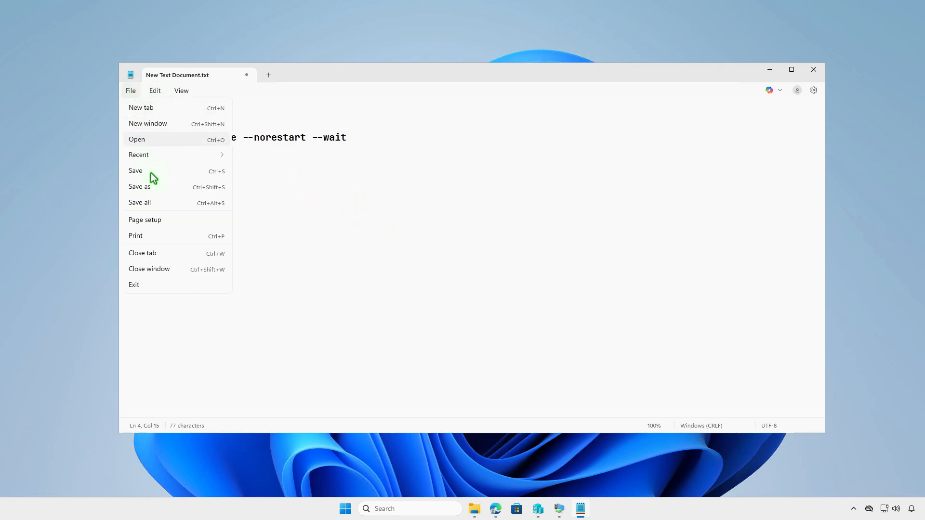
left_click(155, 186)
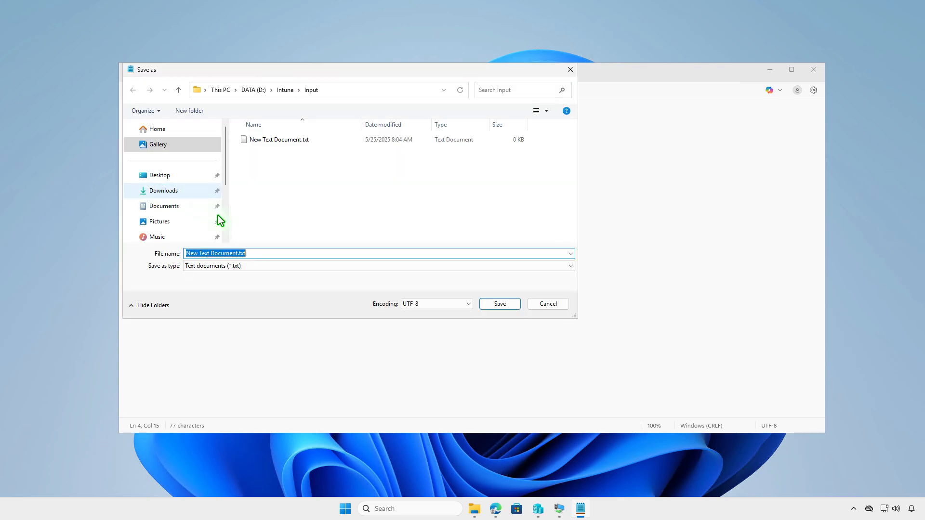
left_click(314, 267)
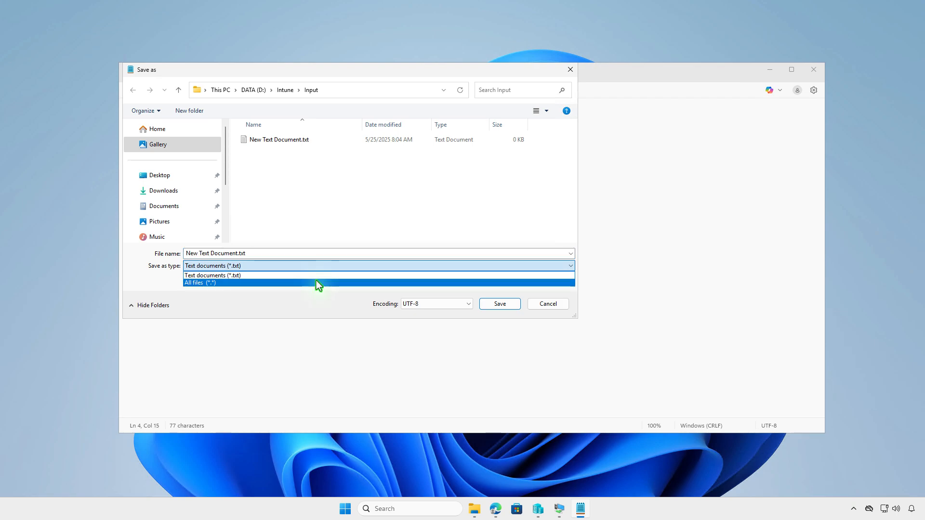
left_click(317, 282)
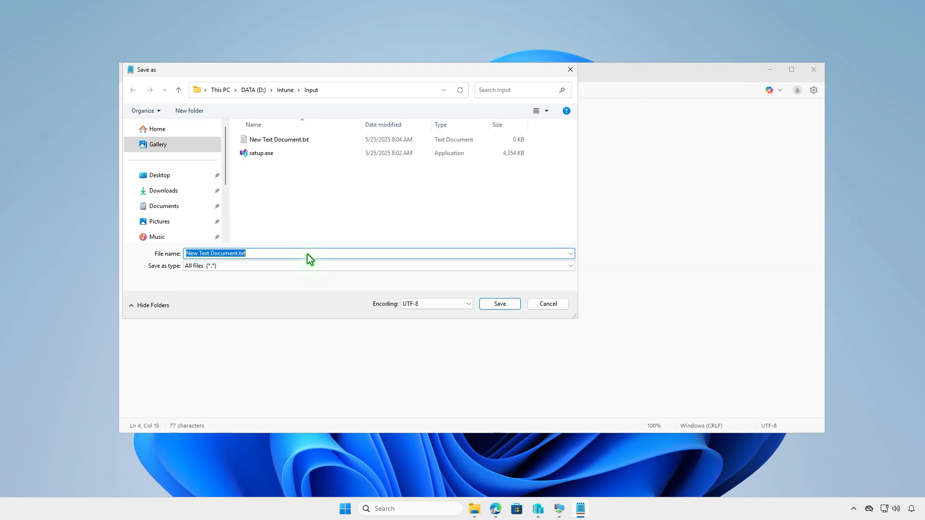
type("install")
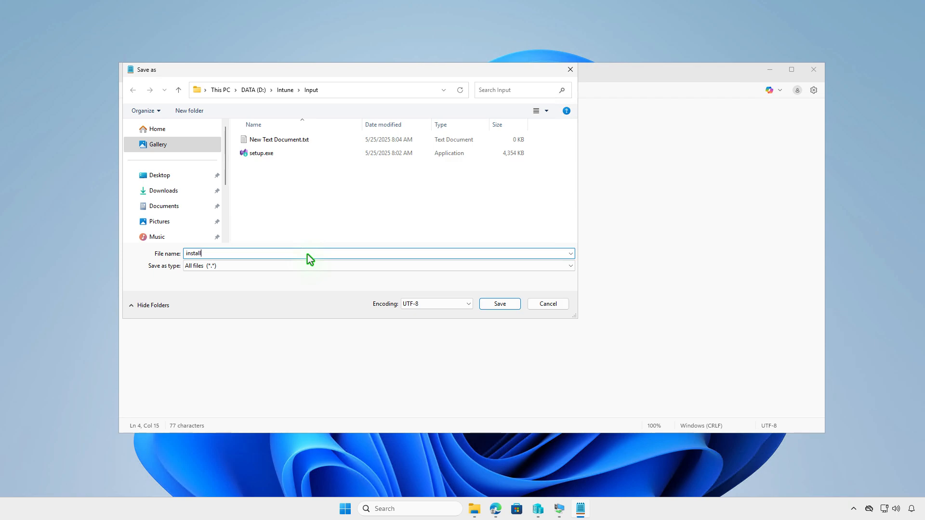
type(".cmd")
left_click(502, 305)
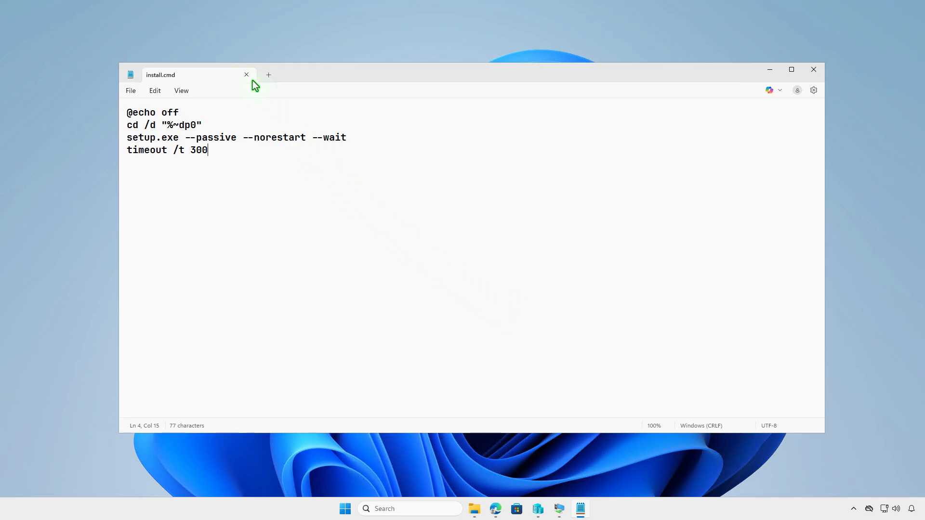
left_click(246, 76)
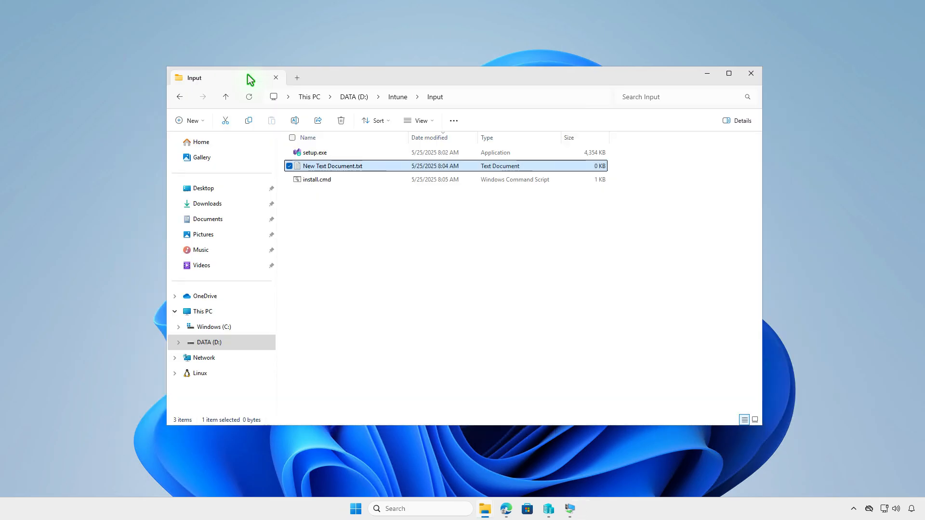
double_click(378, 166)
type("@echo off cd /d \"%~dp0\" setup.exe uninstall --productId Microsoft.VisualStudio.Product.Enterprise --channelId VisualStudio.17.Release --quiet timeout /t 300")
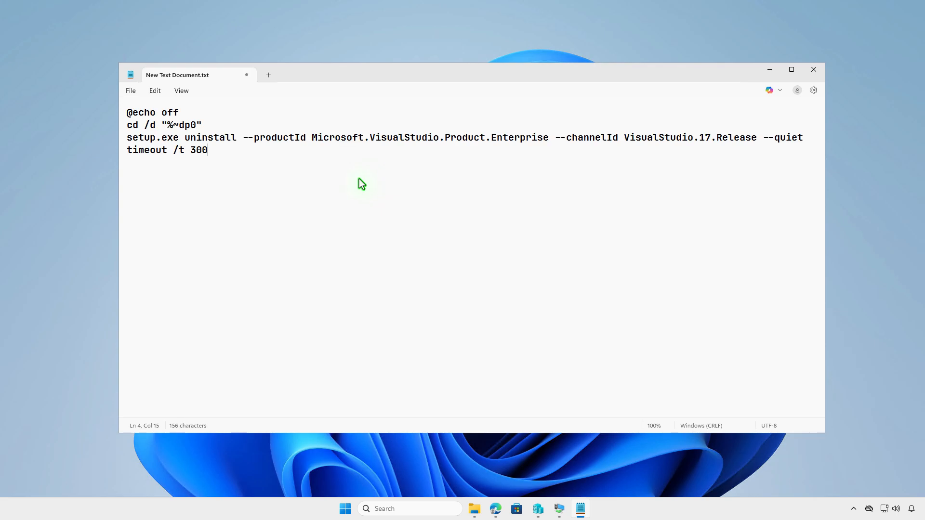
Save the uninstall script in the Input folder as uninstall.cmd with the All files type, and close it.
left_click(131, 92)
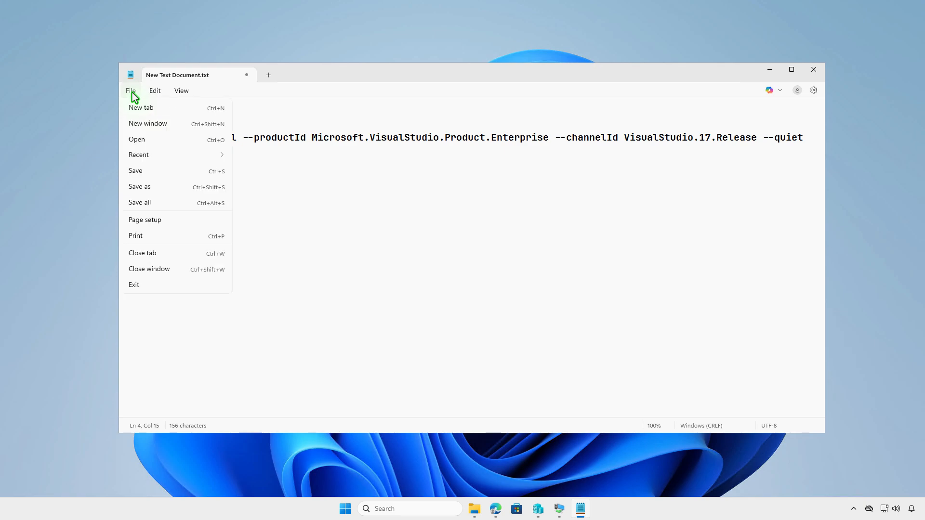
left_click(159, 187)
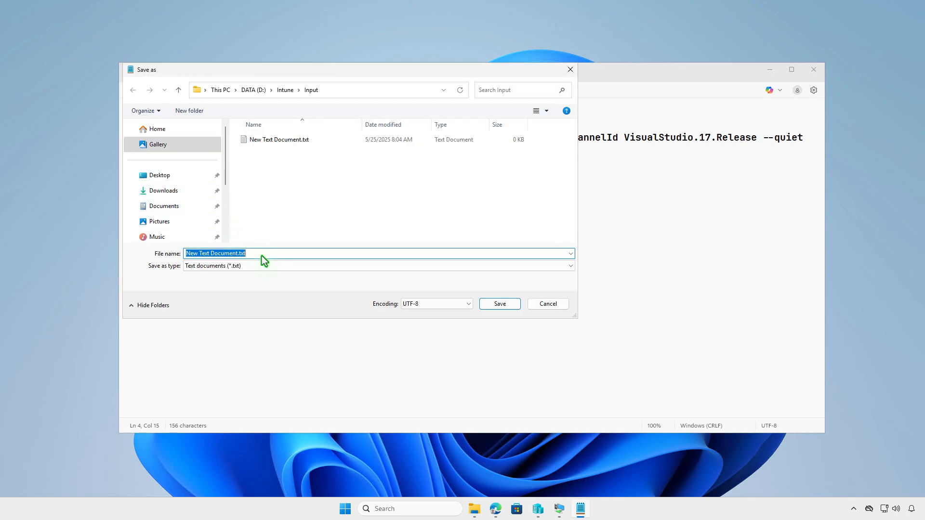
left_click(273, 266)
left_click(265, 282)
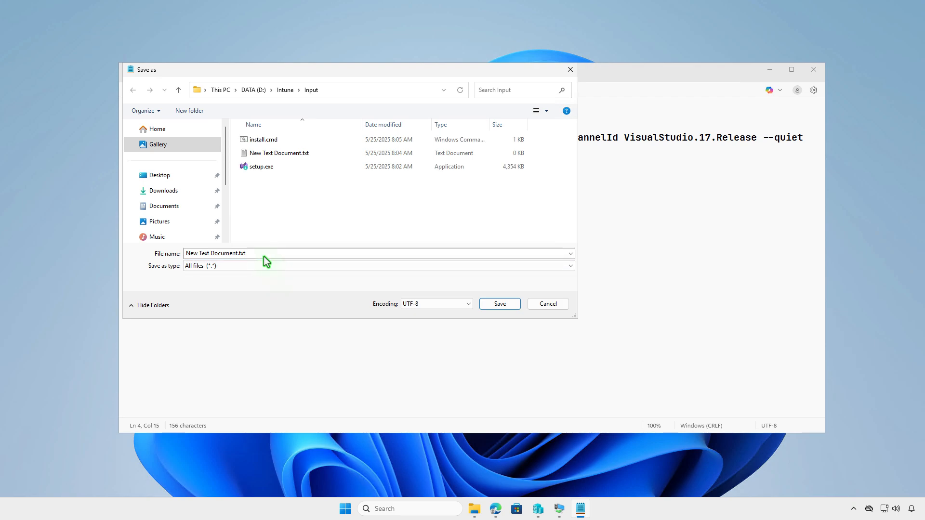
left_click(259, 258)
type("uninstall.cmd")
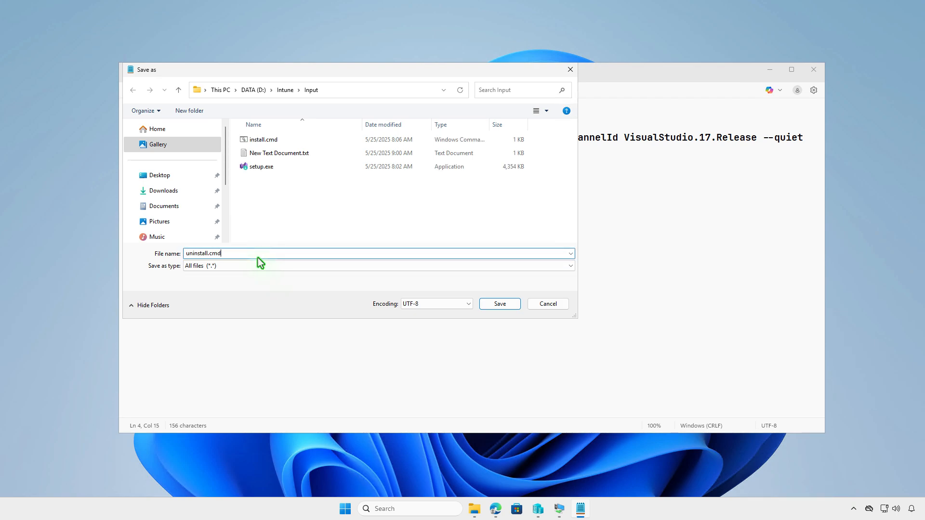
left_click(501, 305)
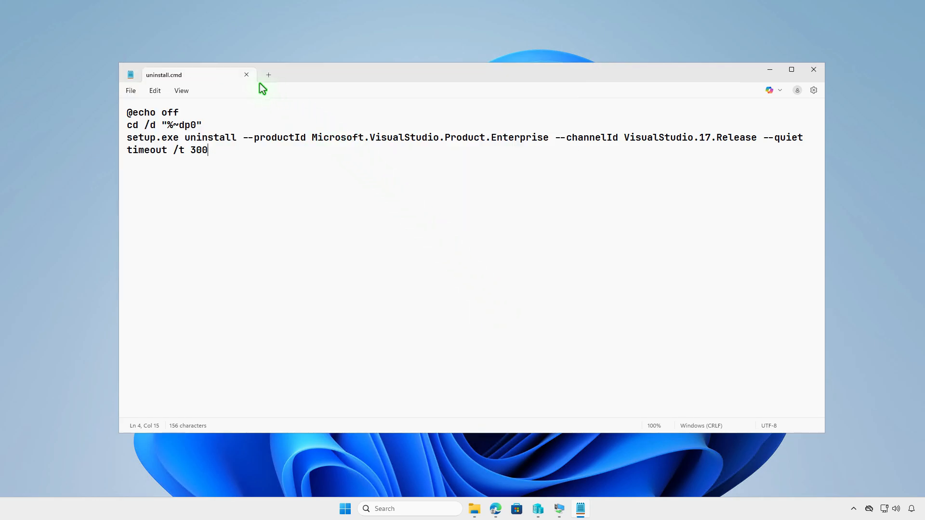
left_click(246, 75)
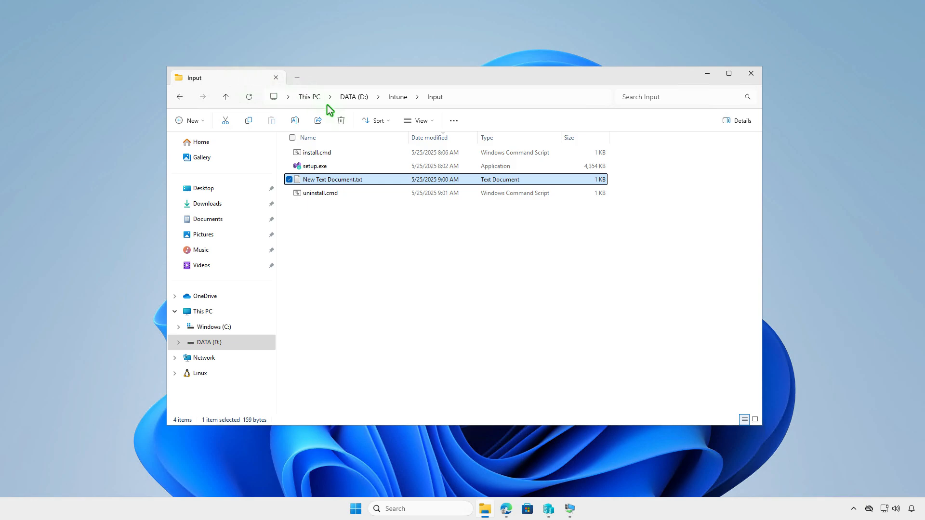
Delete New Text Document.txt from the Input folder and go back to the D:\Intune folder.
left_click(341, 121)
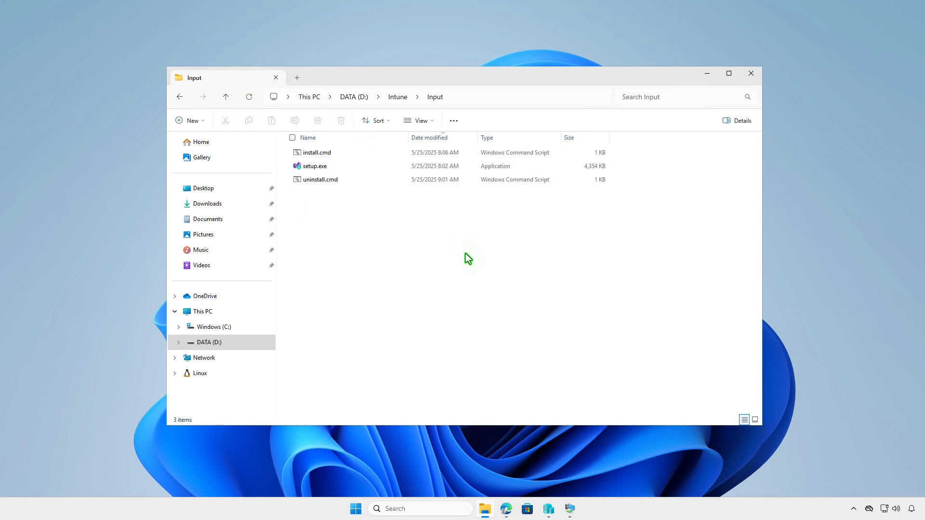
left_click(398, 98)
left_click(426, 231)
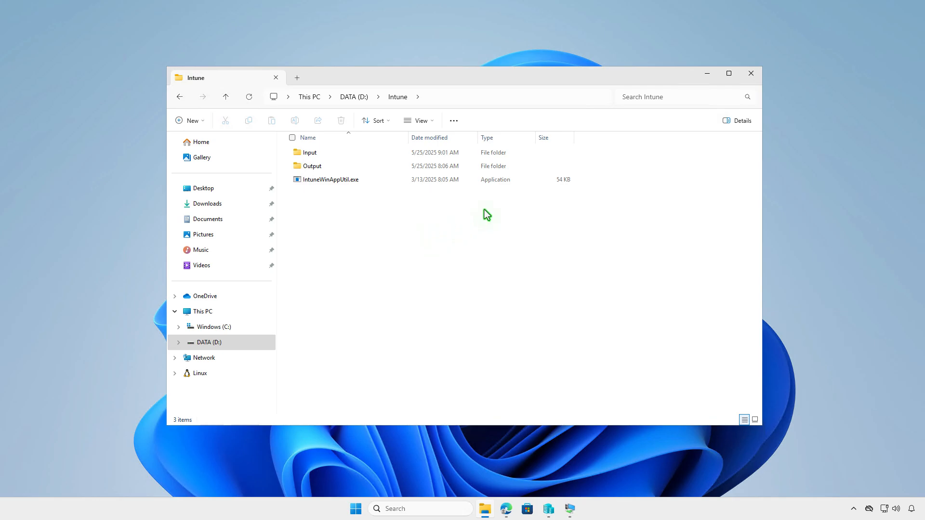
Minimize the Intune folder window, open Terminal as administrator and change the working directory to D:\Intune.
left_click(703, 77)
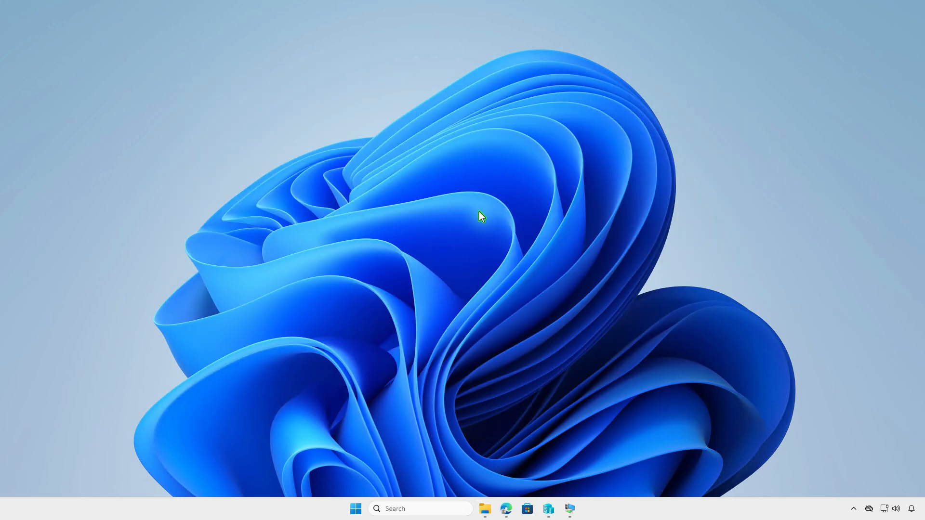
right_click(346, 507)
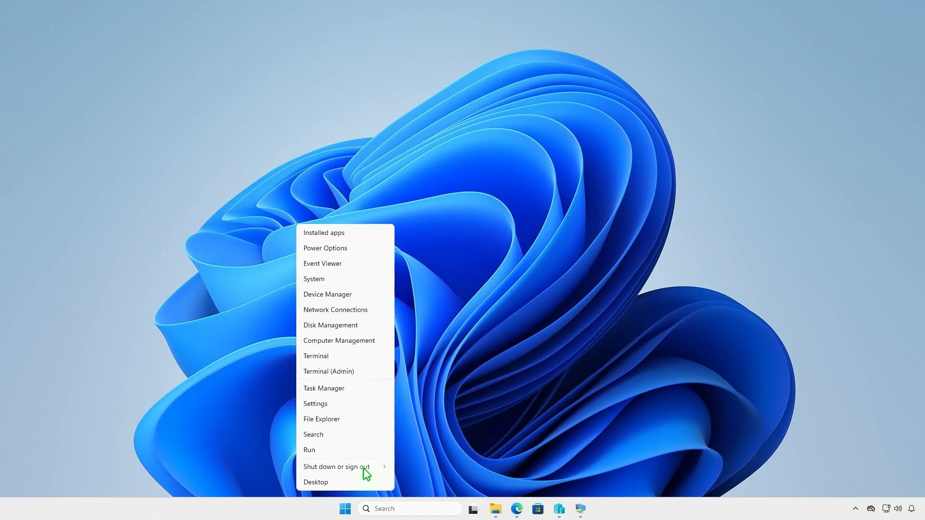
left_click(372, 373)
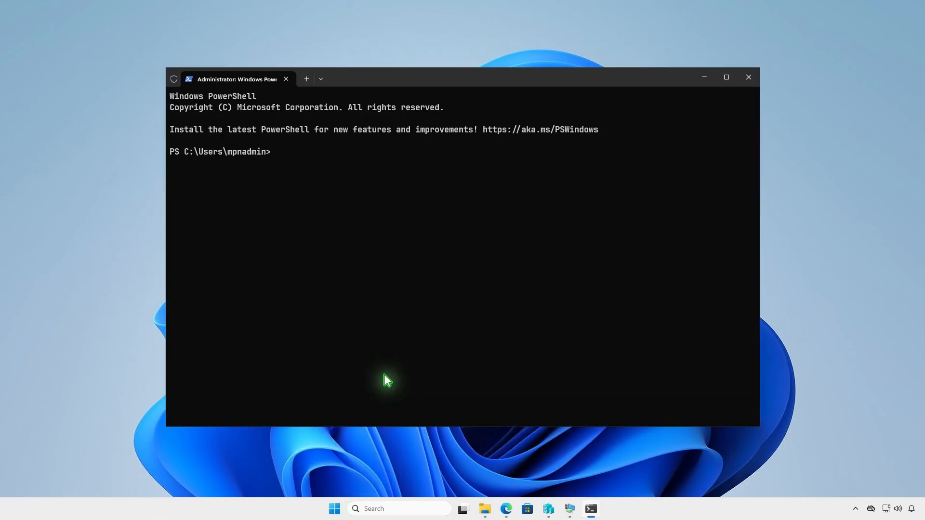
type("d")
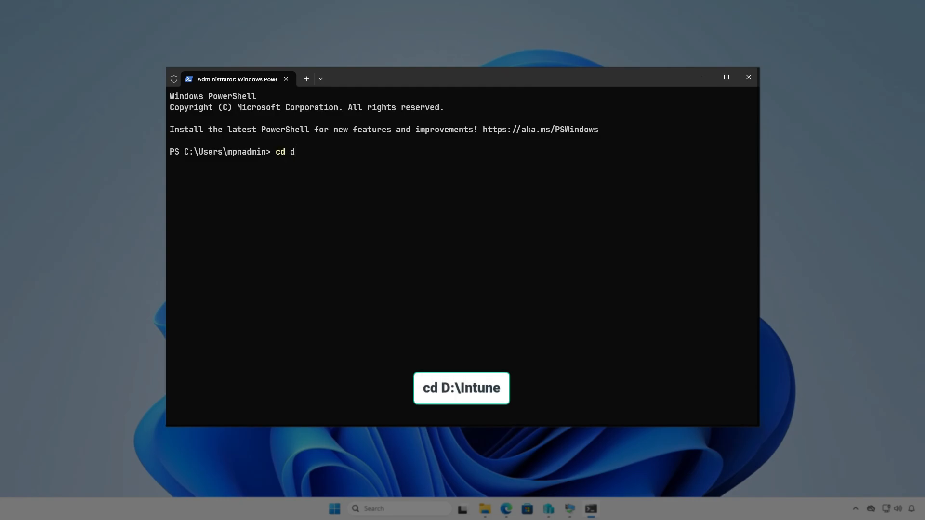
type("min> cd D:\\In")
key("Tab")
key("Return")
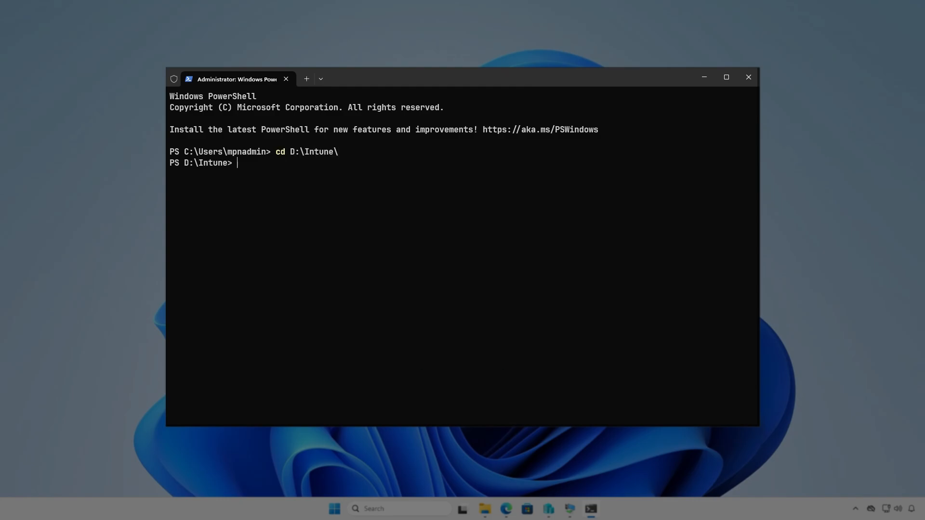
key("Return")
Run IntuneWinAppUtil.exe and specify D:\Intune\Input as the source folder.
type("int")
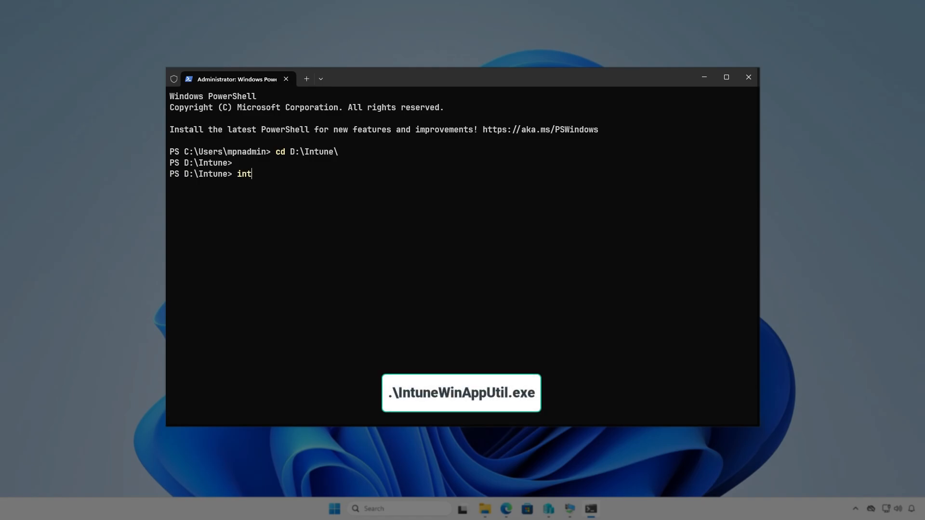
type("u")
key("Tab")
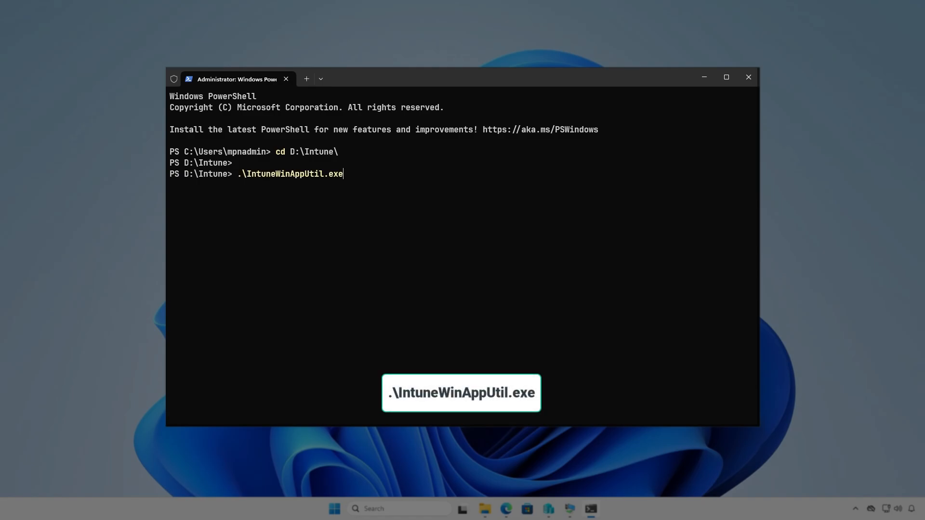
key("Return")
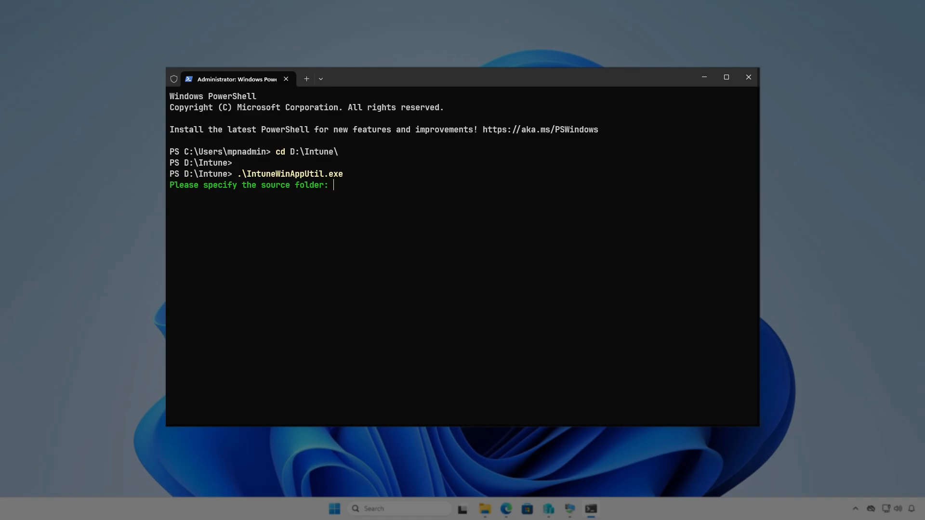
type("D:\\Intu")
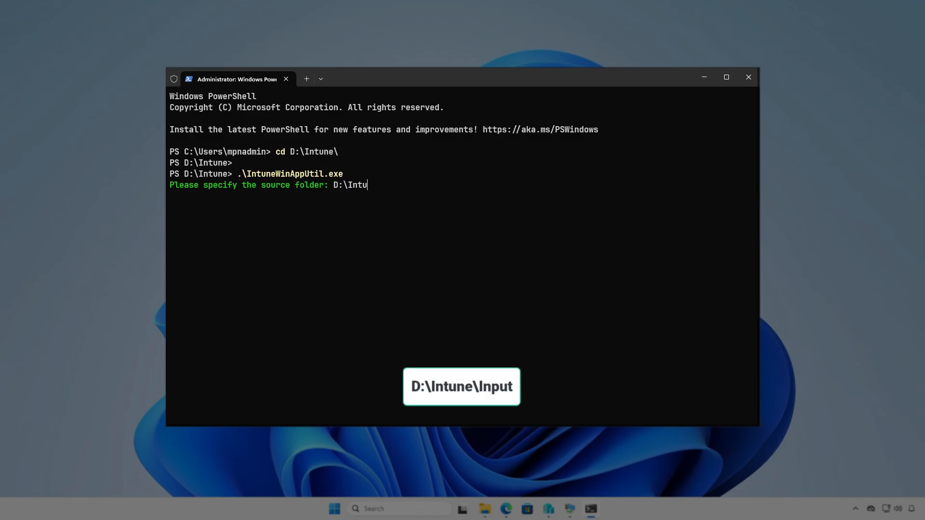
type("ne\\Inpu")
type("t")
key("Return")
Specify D:\Intune\Input\setup.exe as the setup file for the package.
type("D:\\Intune")
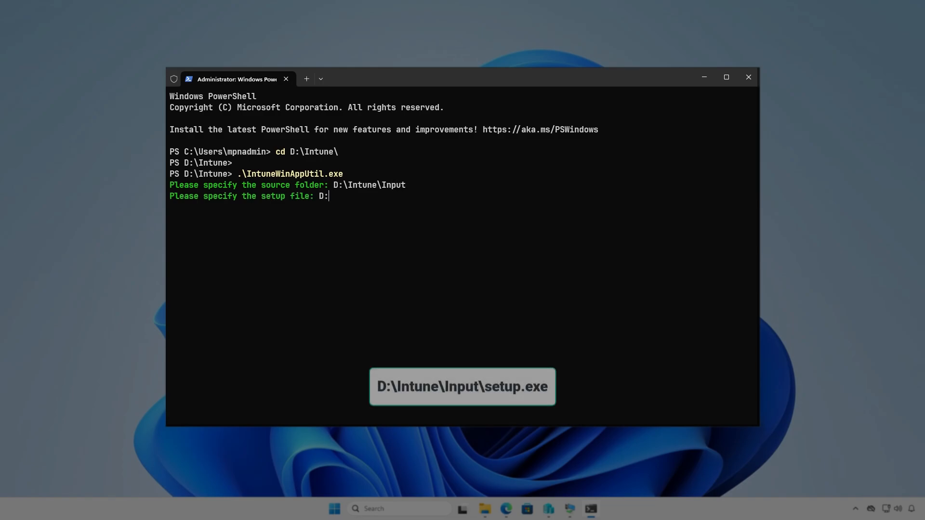
type("\\In")
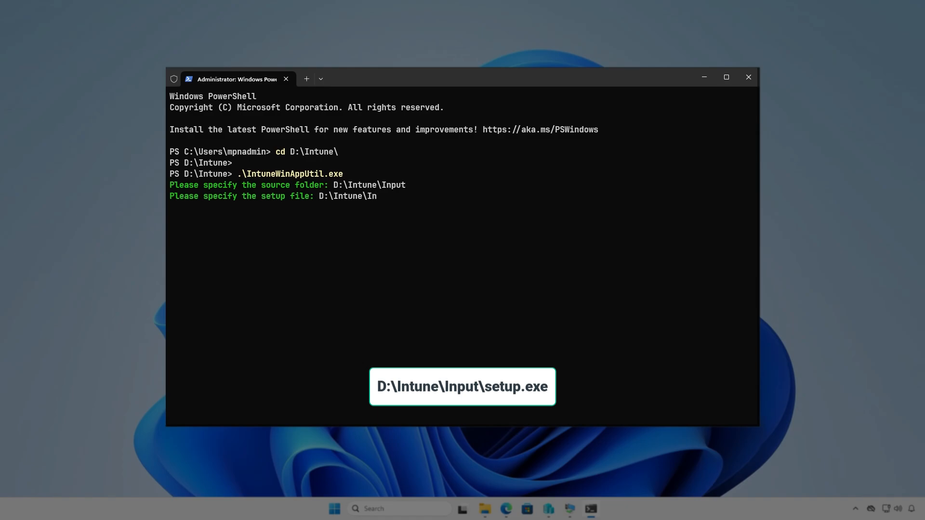
type("put\\setup.exe")
key("Return")
Specify D:\Intune\Output as the output folder and generate the package without a catalog folder.
type("D:")
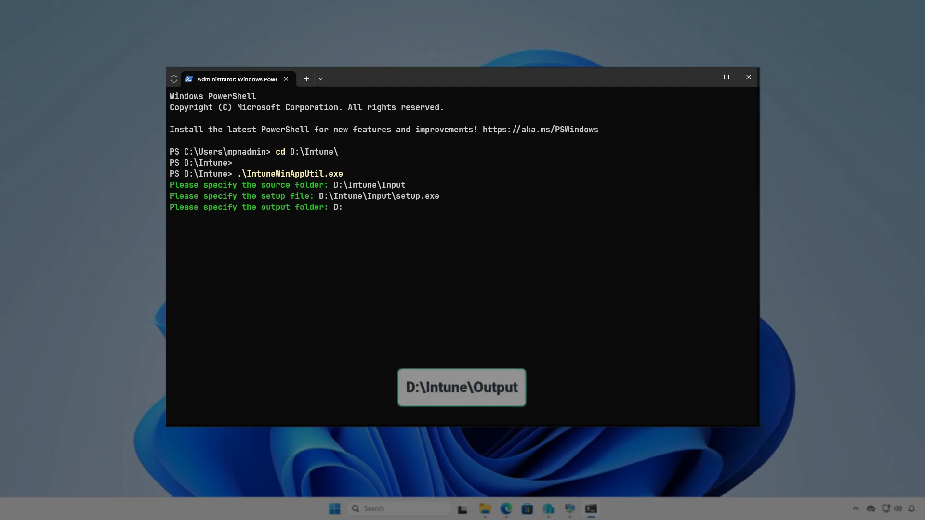
type("\\I")
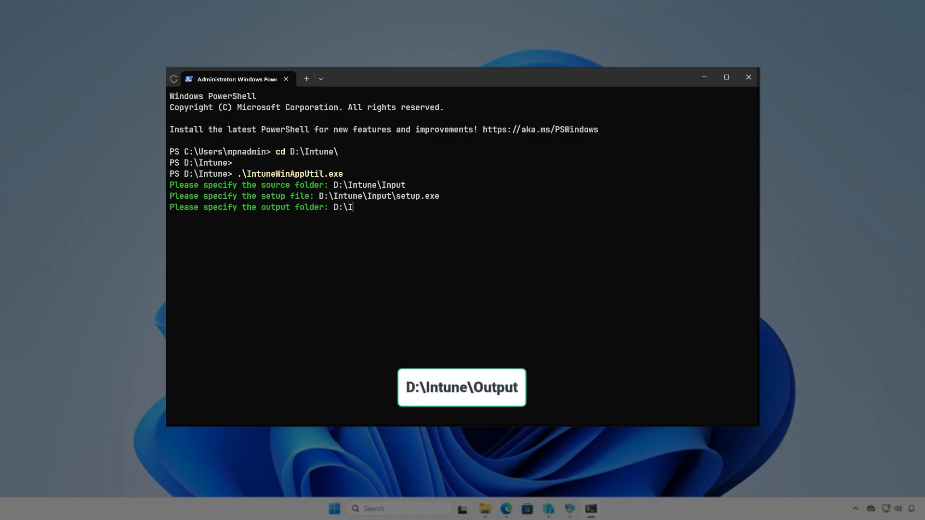
type("ntune\\Output")
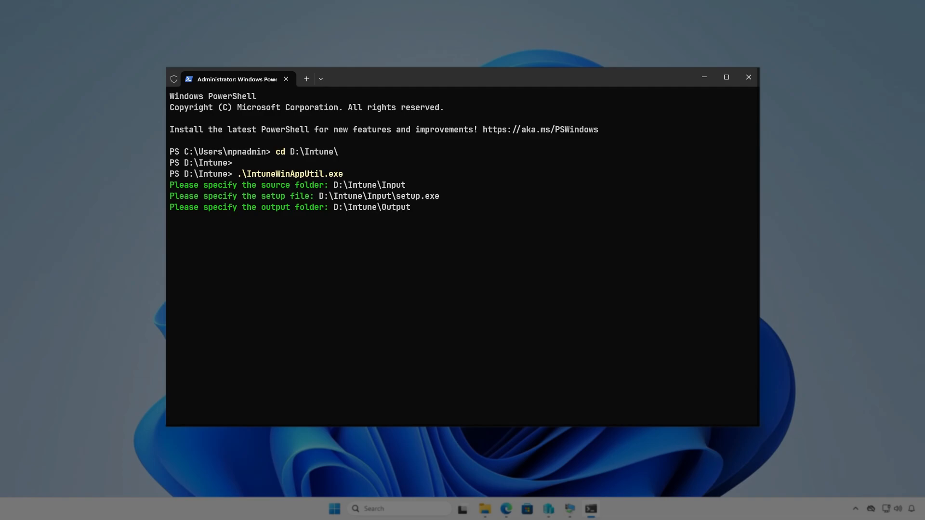
key("Return")
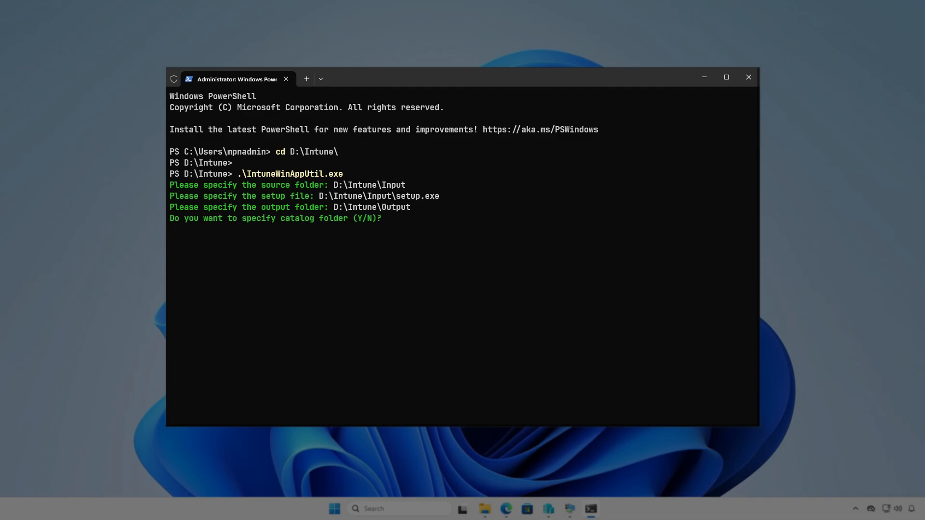
key("n")
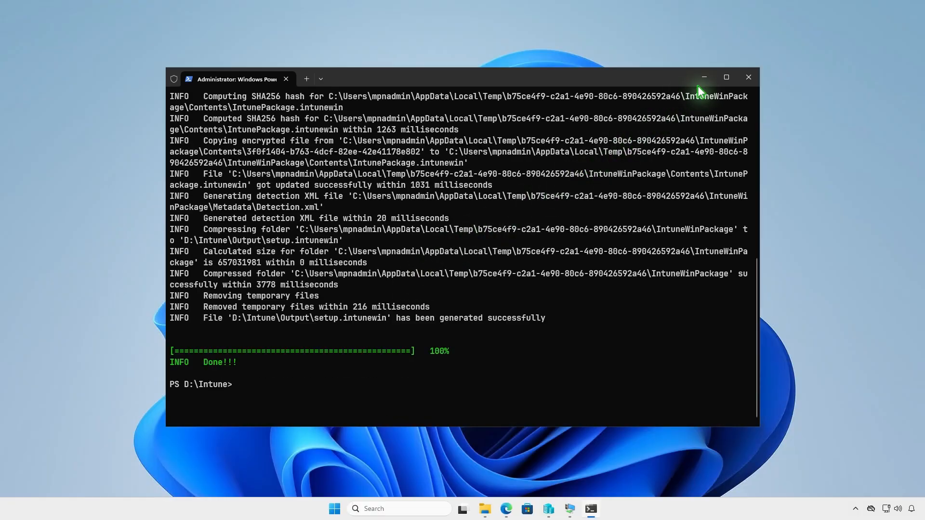
Minimize Terminal, check the generated package in the D:\Intune\Output folder in File Explorer, and minimize that window.
left_click(705, 77)
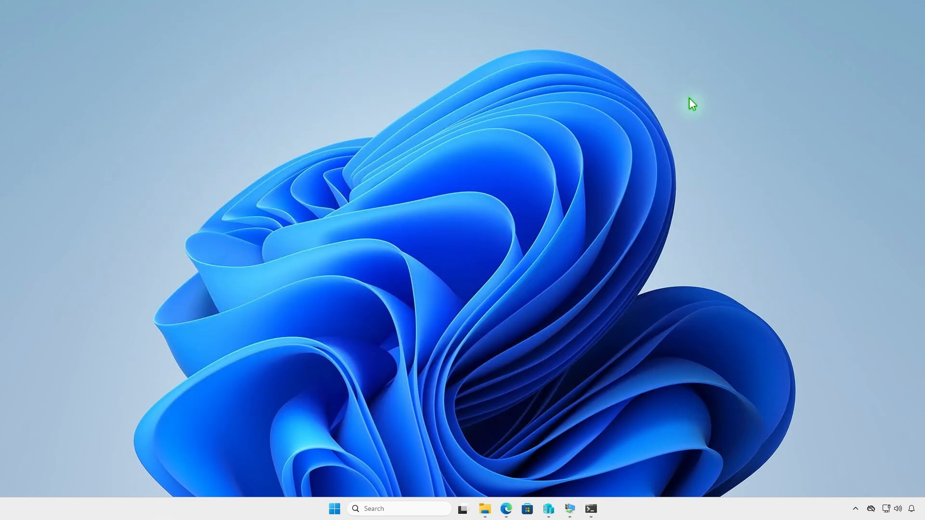
left_click(485, 510)
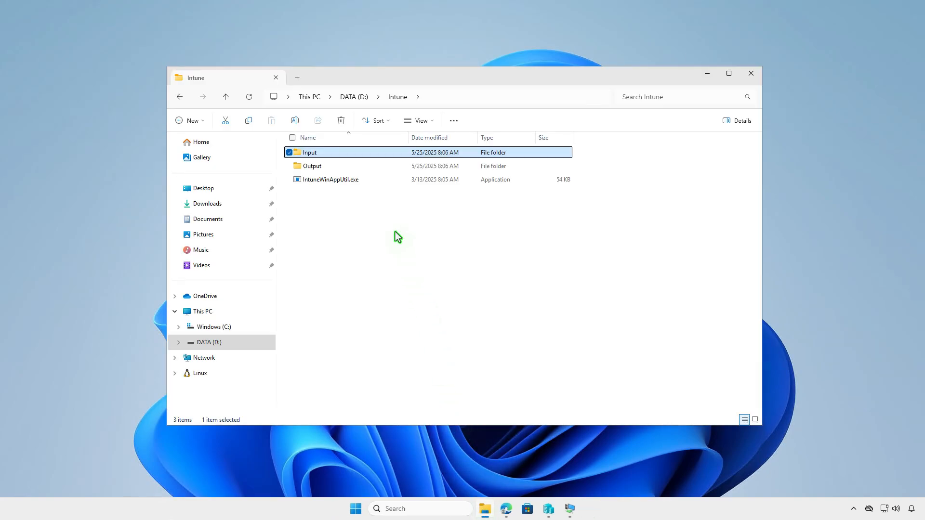
left_click(385, 167)
double_click(384, 169)
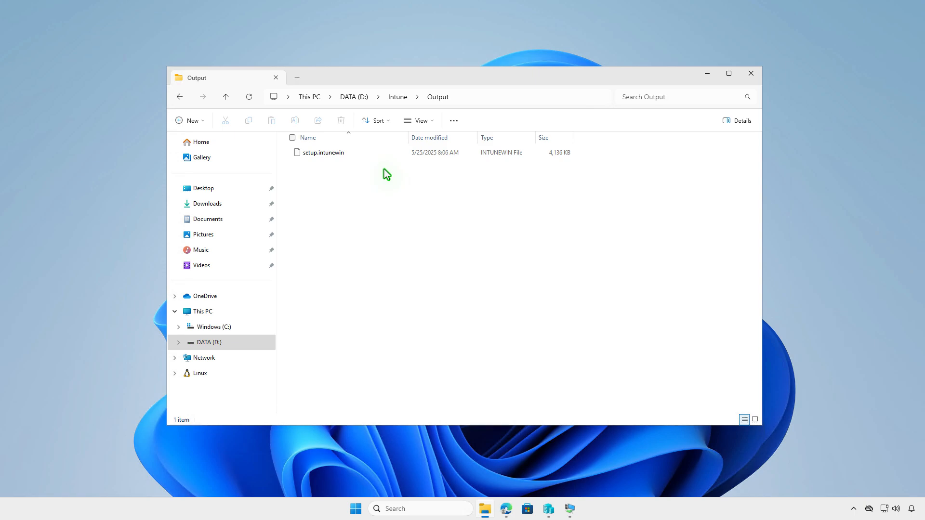
left_click(707, 79)
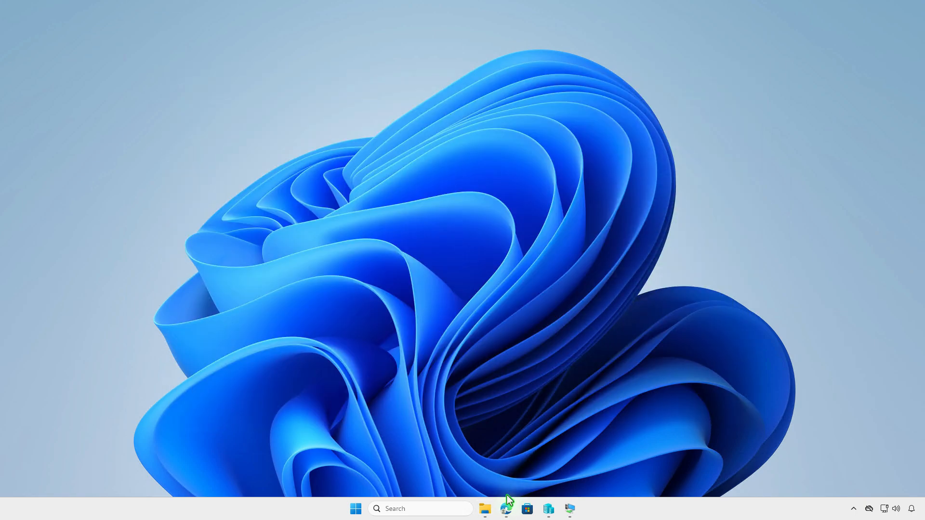
Switch to the Microsoft Intune admin center in Edge and open the Windows apps page.
left_click(506, 508)
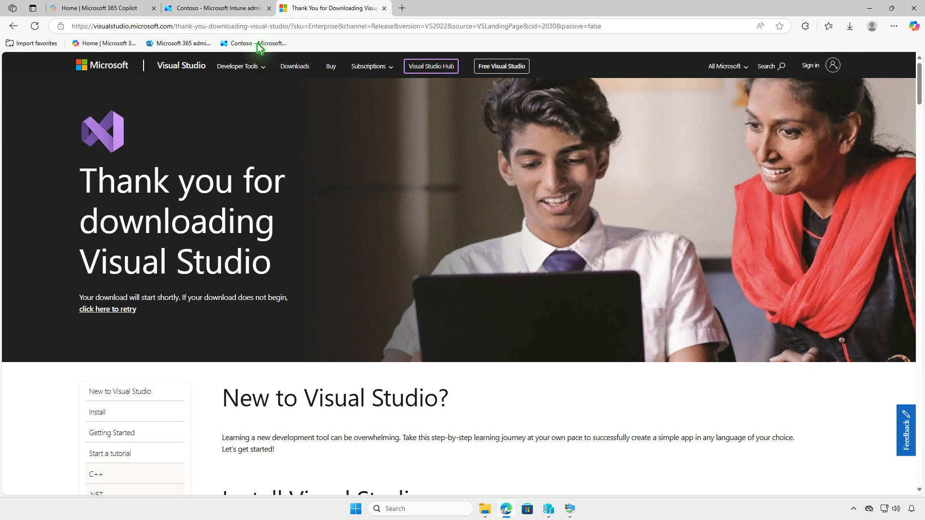
left_click(238, 13)
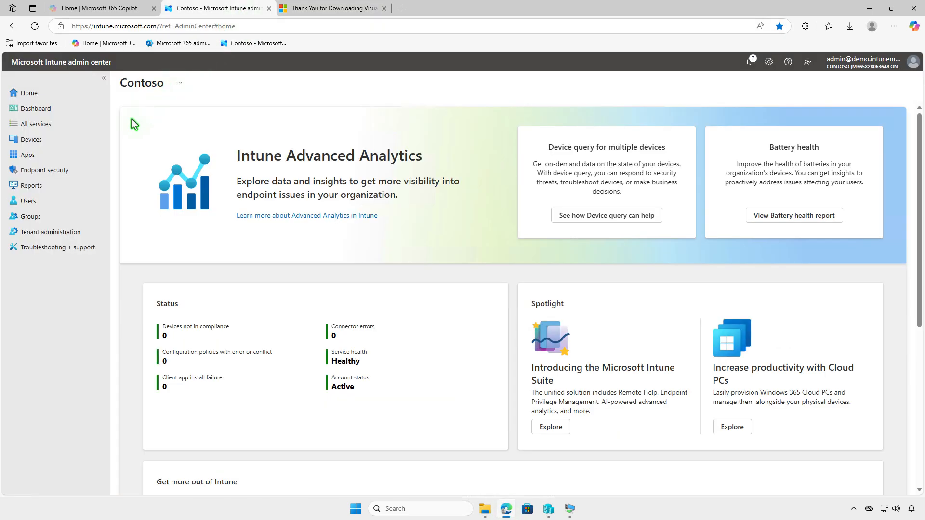
left_click(87, 158)
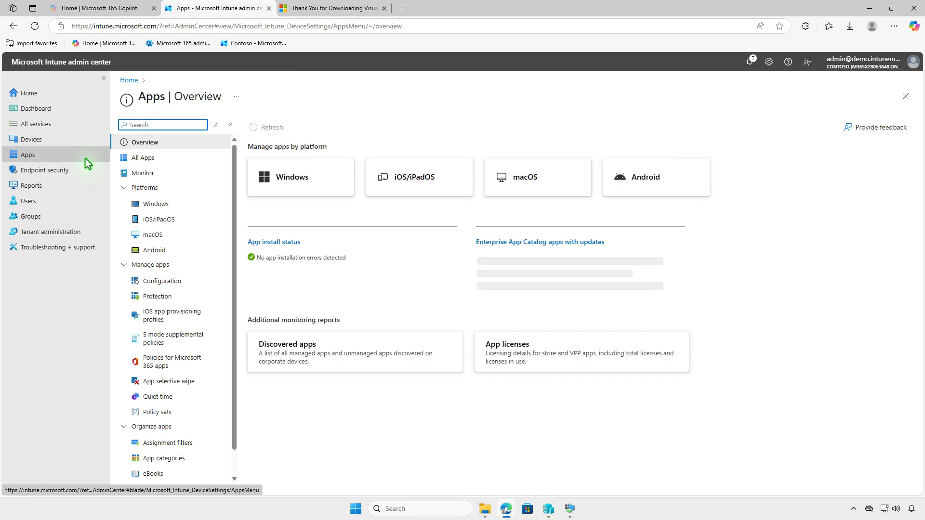
left_click(187, 208)
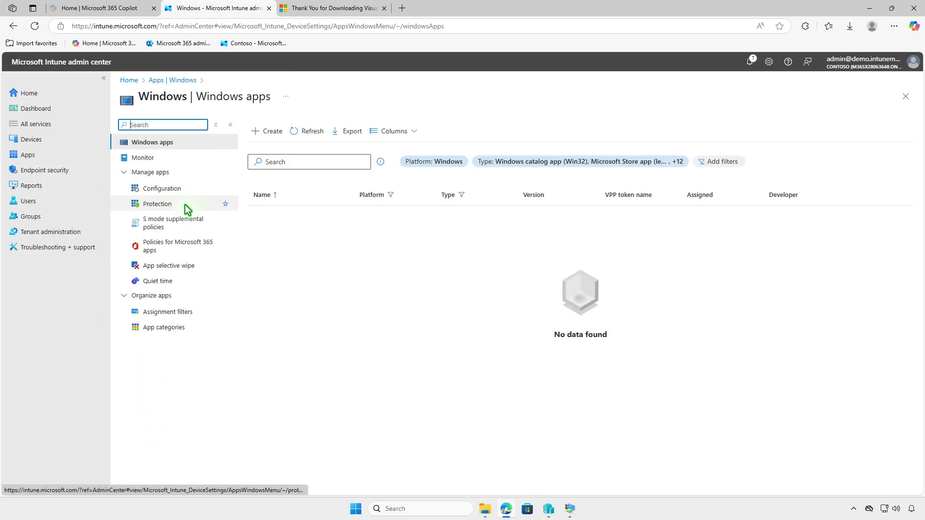
Start creating a new app with the app type Windows app (Win32).
left_click(268, 135)
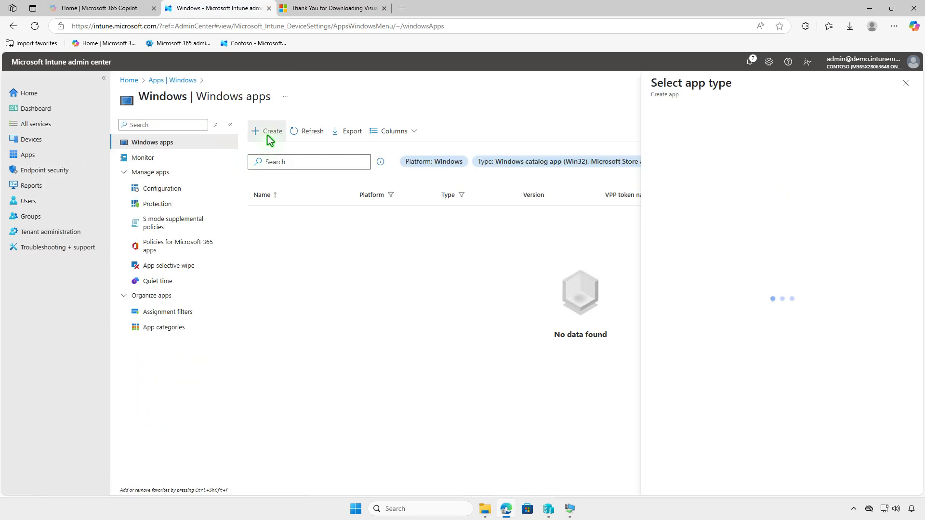
left_click(758, 129)
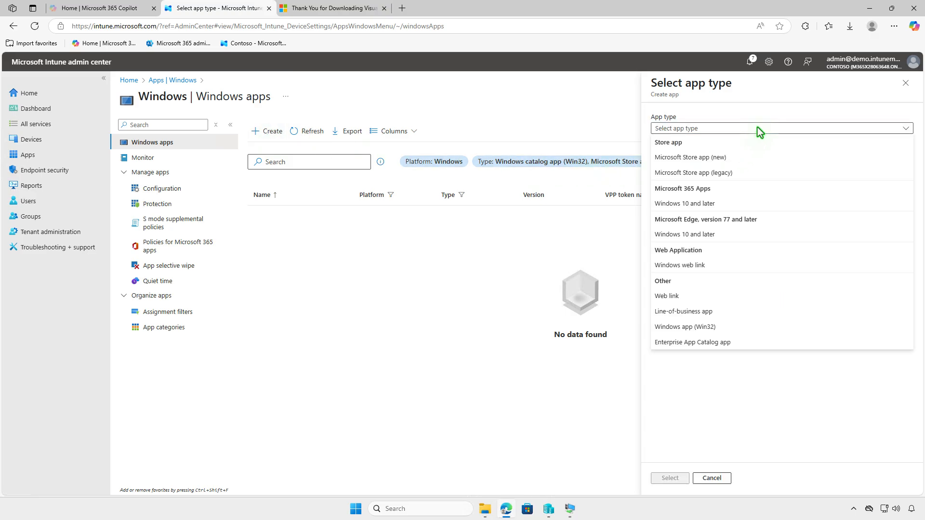
left_click(757, 327)
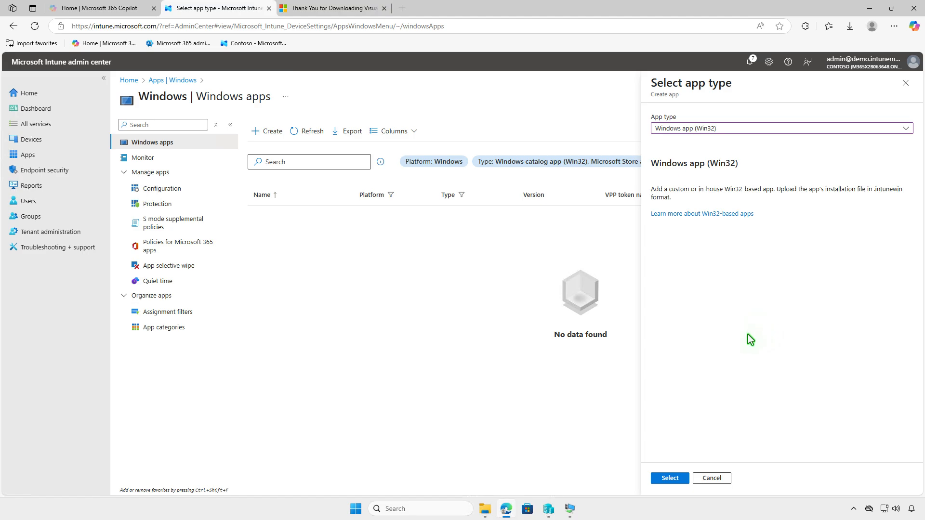
left_click(678, 479)
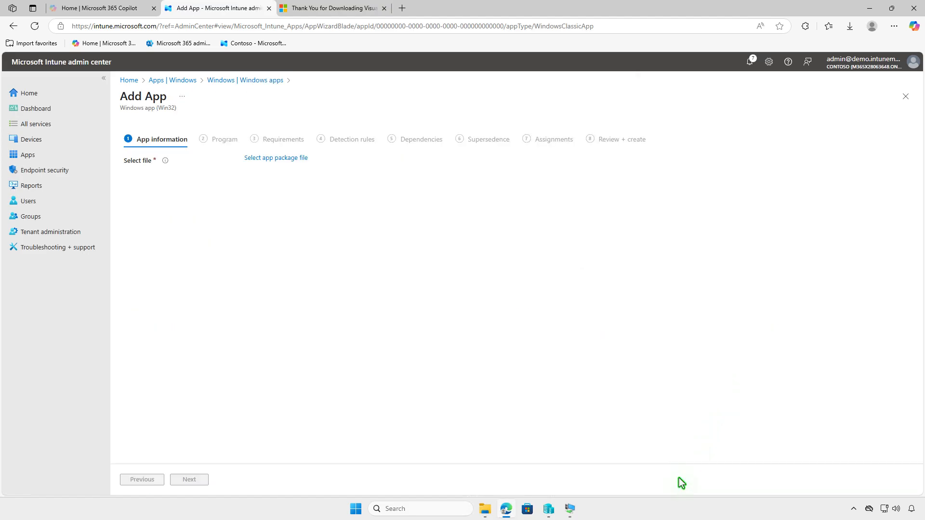
Choose setup.intunewin from D:\Intune\Output as the app package file and confirm it.
left_click(294, 159)
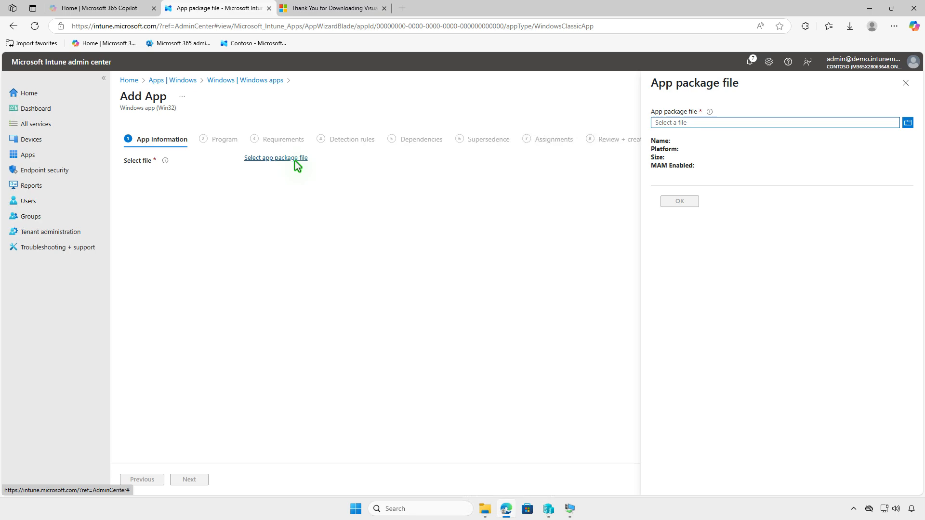
left_click(752, 123)
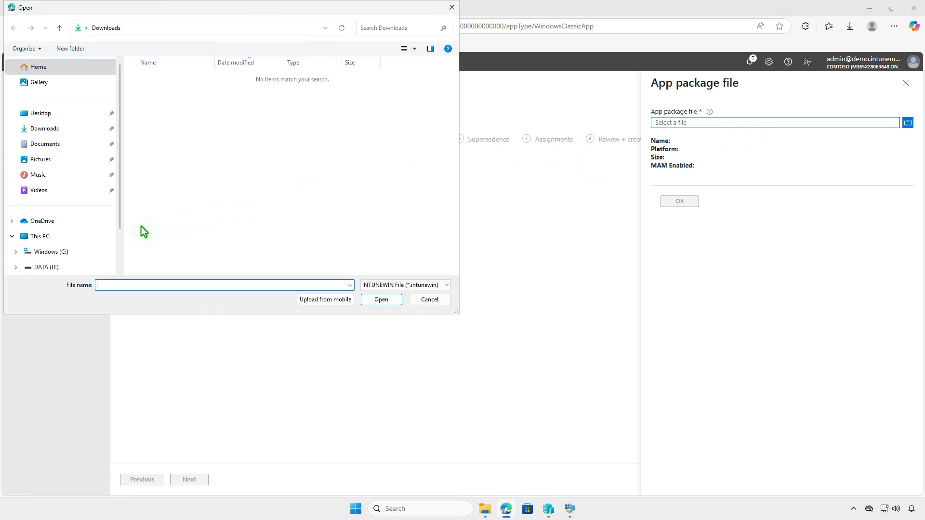
left_click(89, 236)
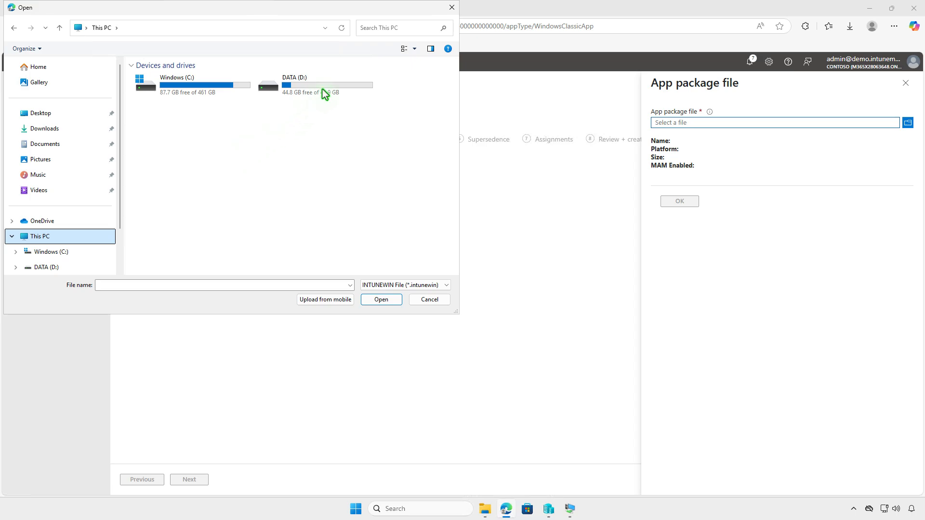
double_click(324, 93)
double_click(187, 77)
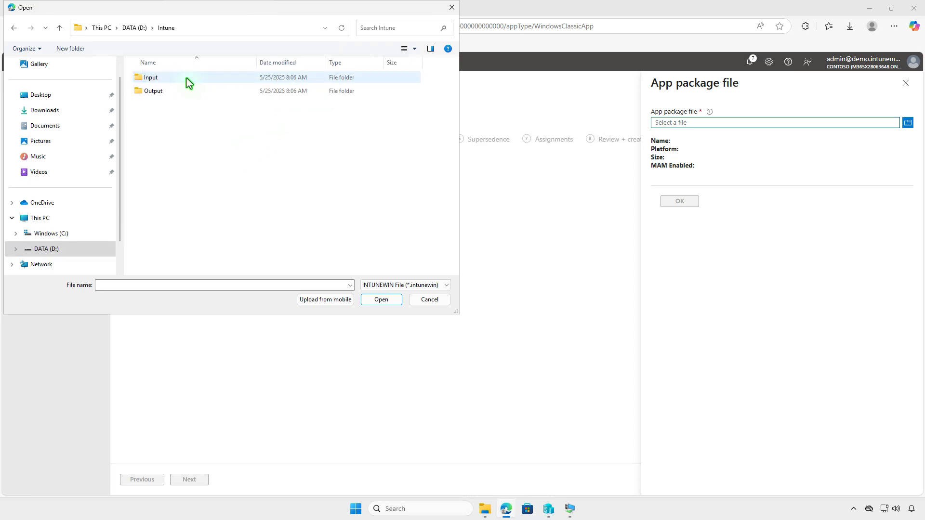
double_click(181, 92)
left_click(181, 79)
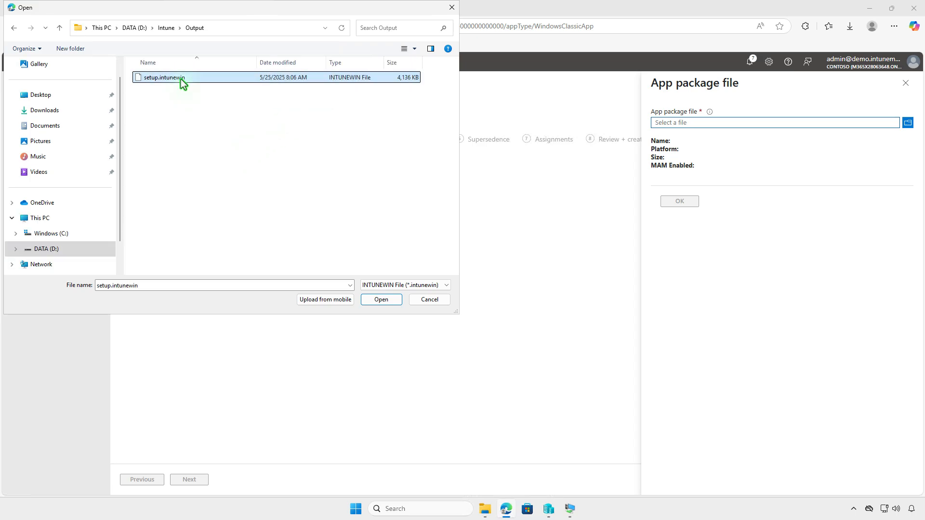
left_click(369, 299)
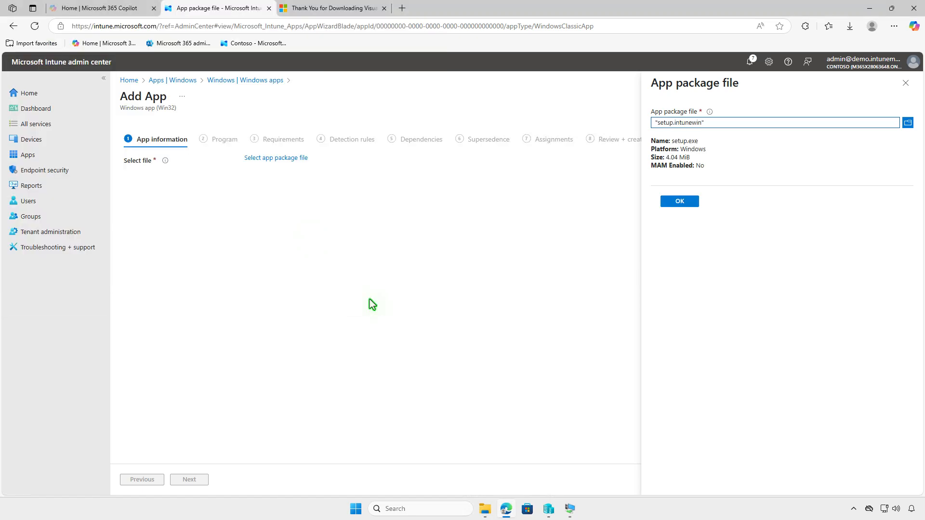
left_click(670, 204)
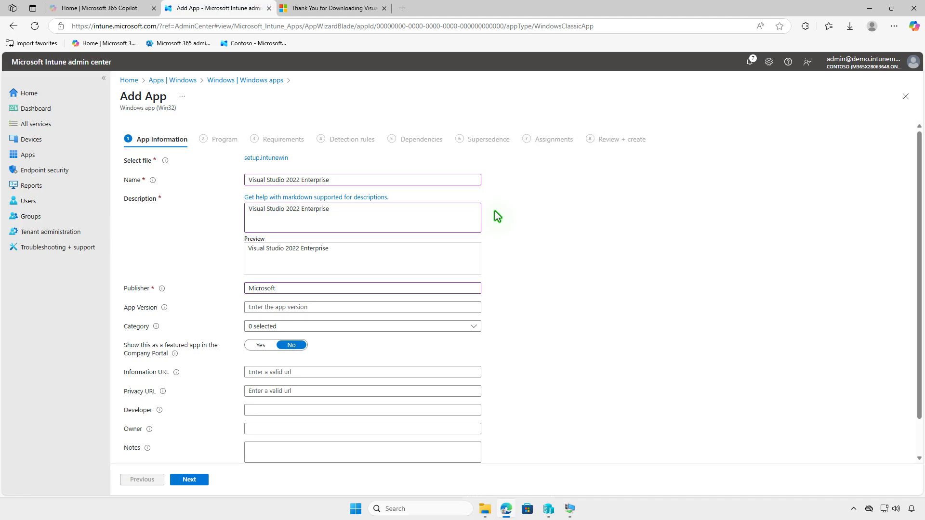
Upload Visual_Studio_Icon_2022.svg.png from the Downloads folder as the app logo and continue to the Program page.
scroll(498, 217, "down", 2)
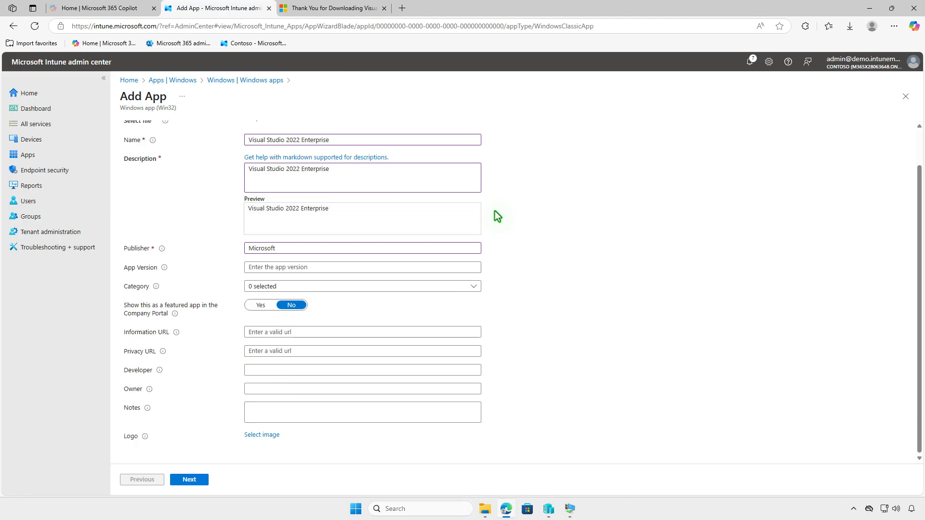
left_click(273, 435)
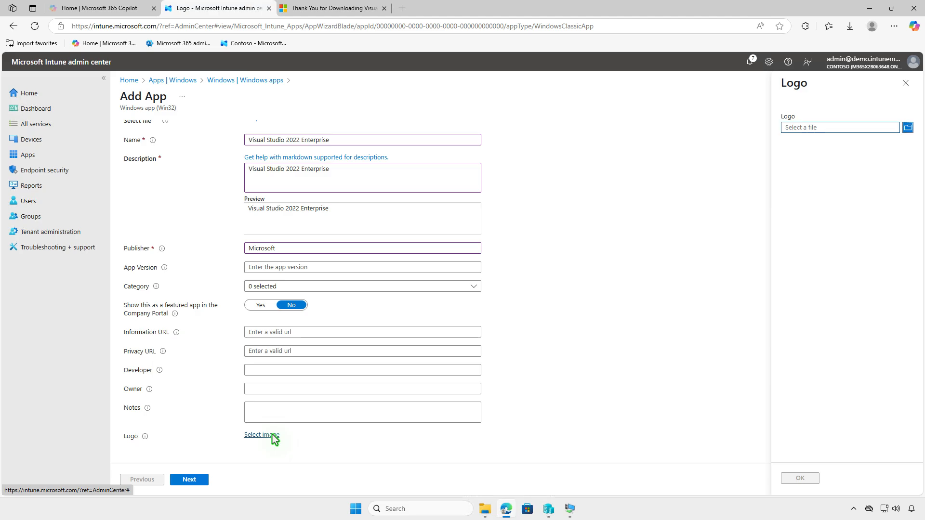
left_click(831, 128)
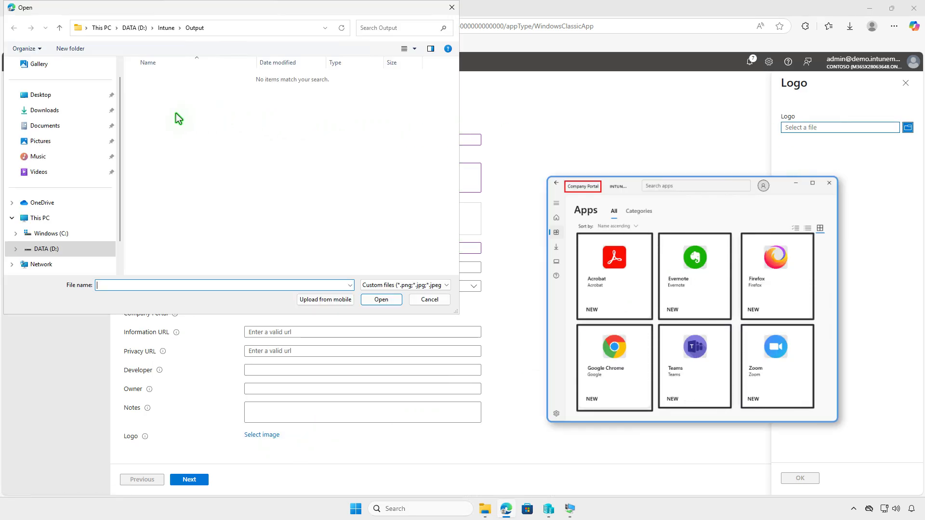
left_click(70, 111)
left_click(198, 91)
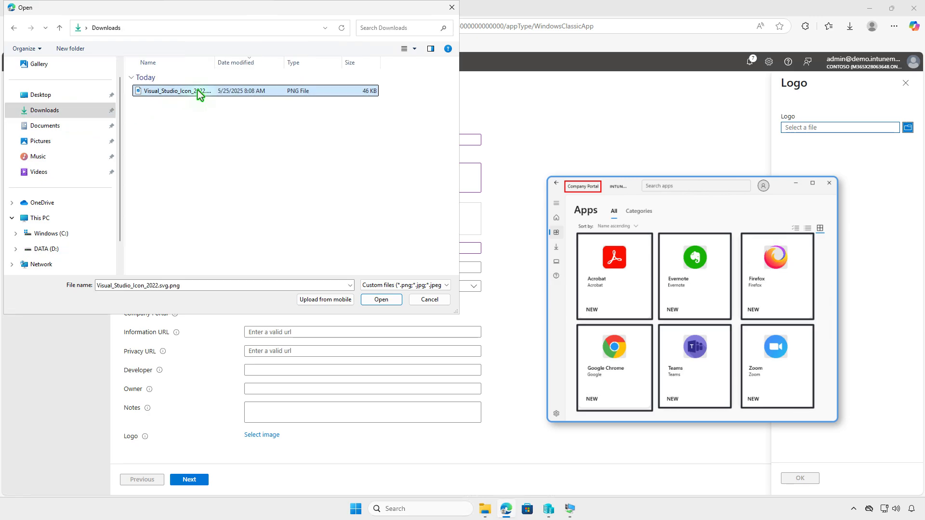
left_click(379, 301)
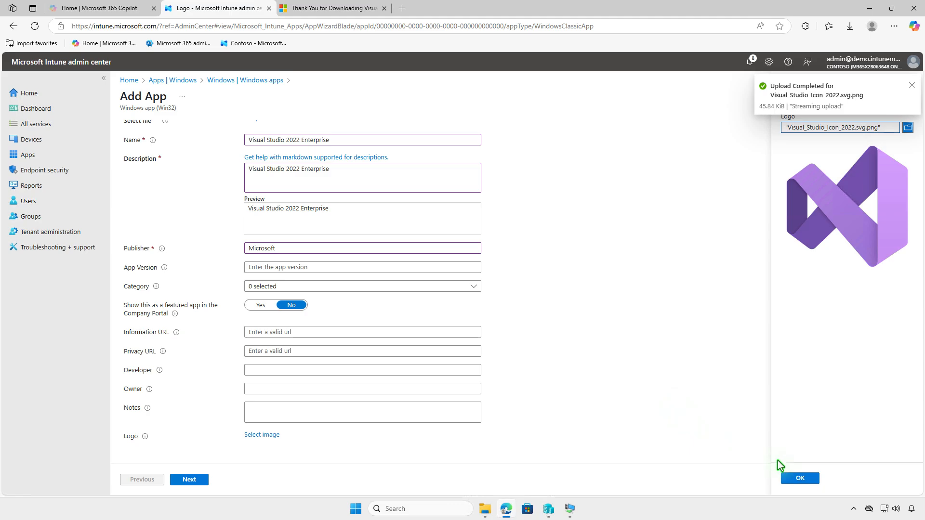
left_click(800, 479)
scroll(487, 400, "down", 2)
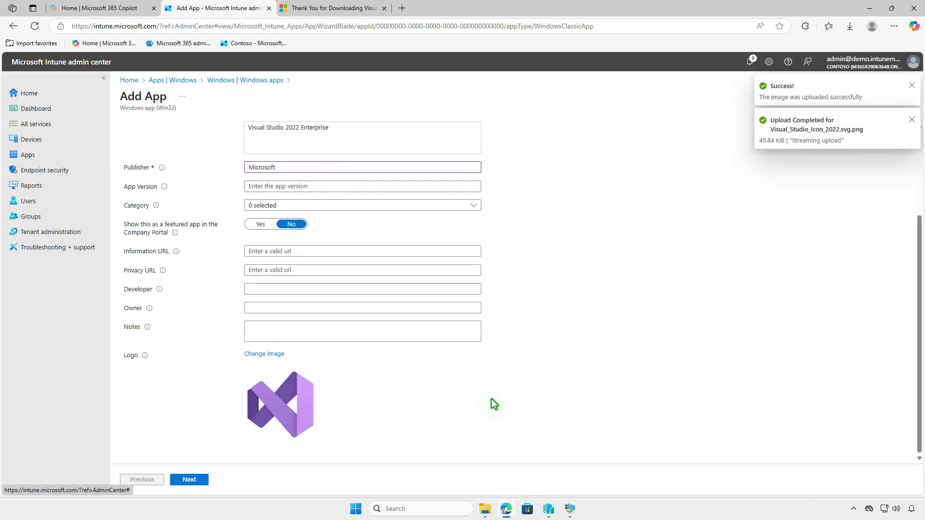
left_click(194, 479)
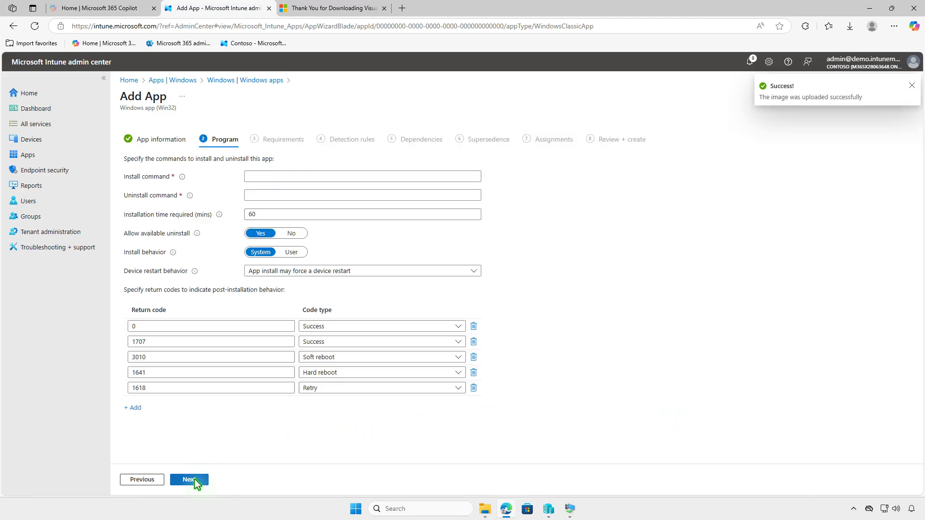
Set the install command to install.cmd and the uninstall command to uninstall.cmd, and continue to the Requirements page.
left_click(296, 179)
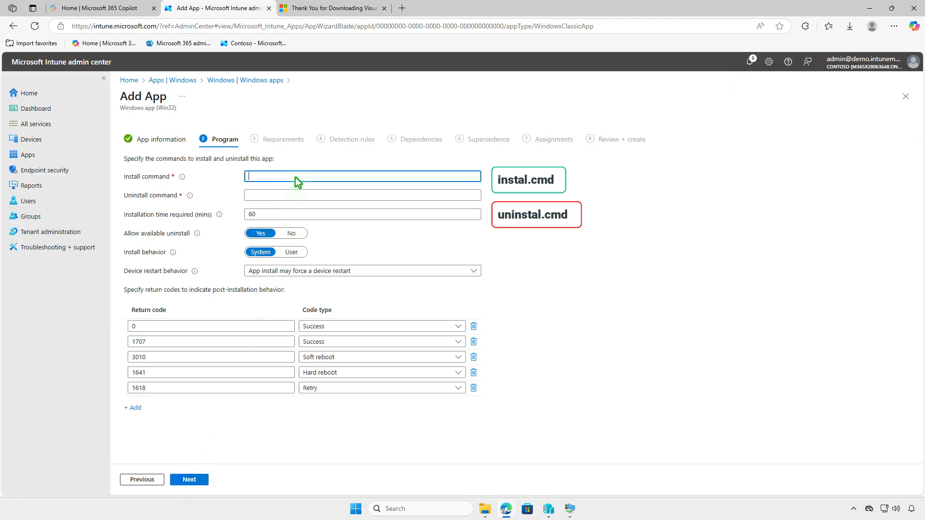
type("install.cmd")
key("Tab")
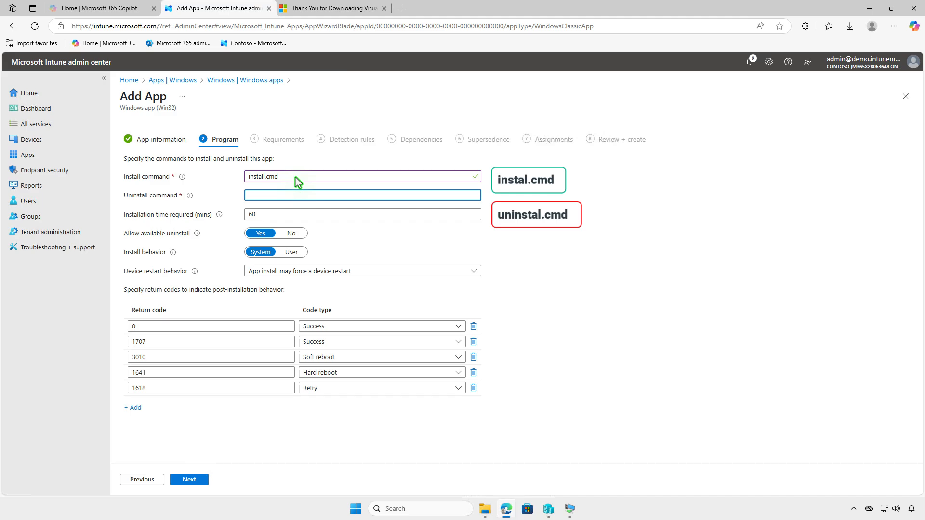
type("uninstall.cmd")
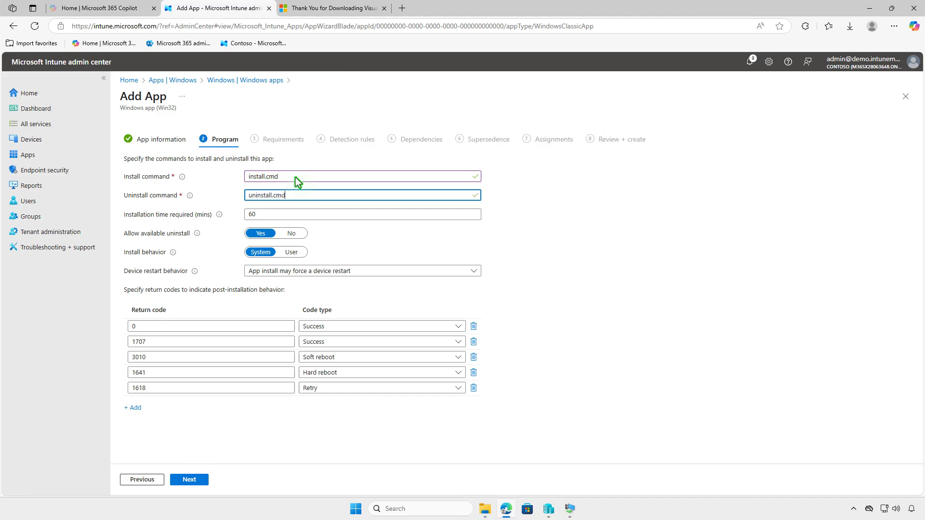
left_click(201, 480)
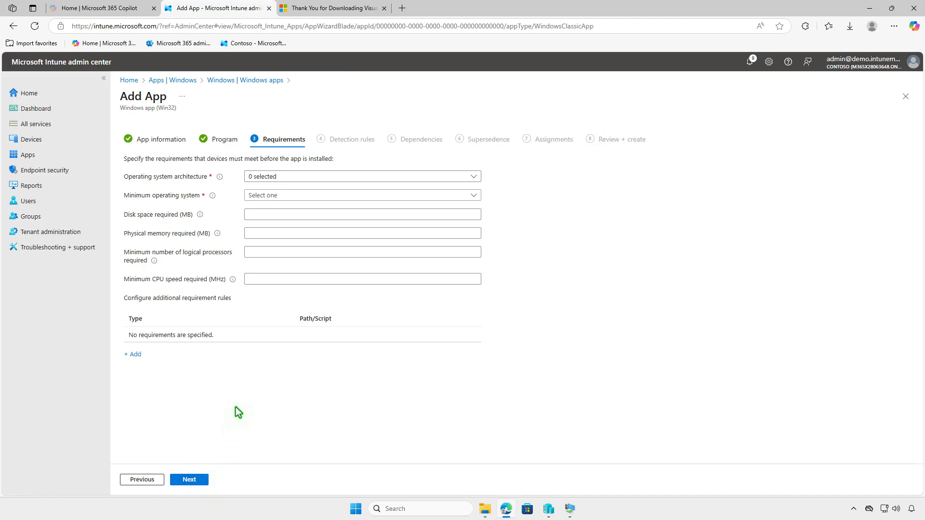
Require a 64-bit operating system architecture and Windows 10 1607 as the minimum operating system, and continue to Detection rules.
left_click(314, 176)
left_click(303, 207)
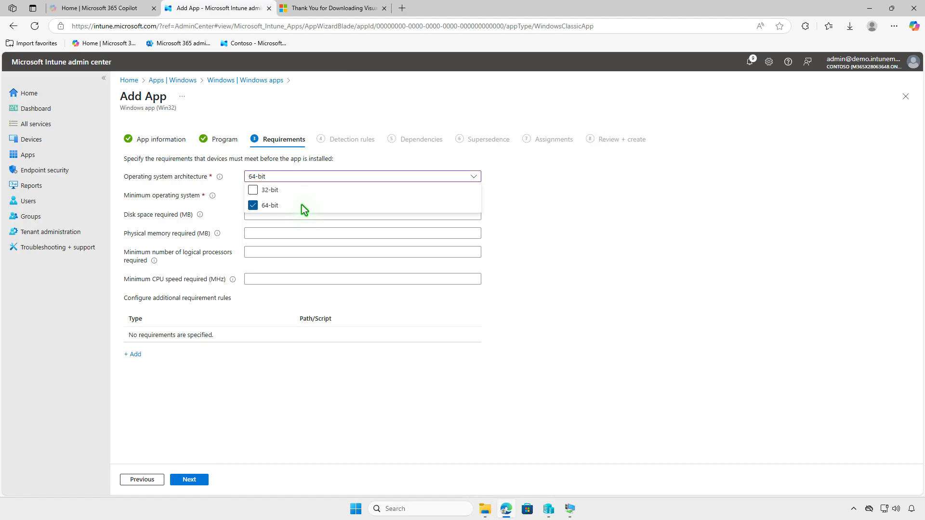
left_click(232, 208)
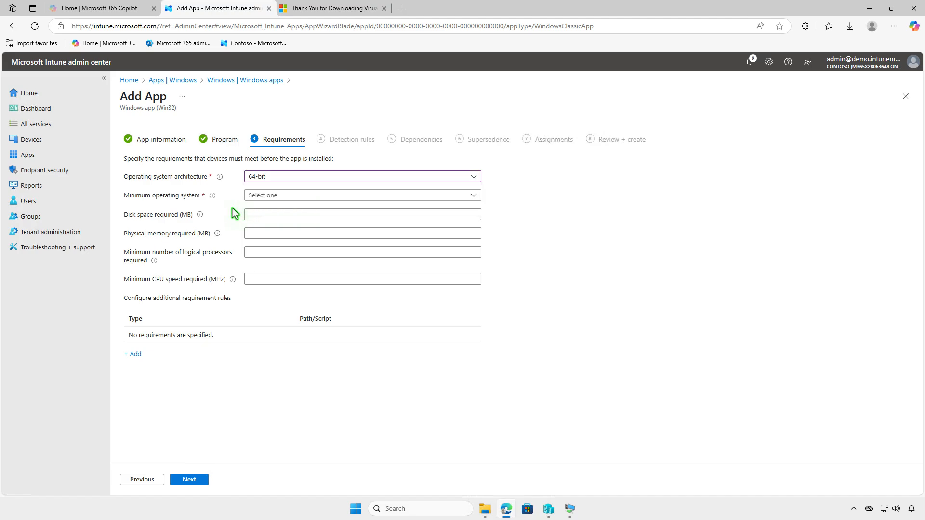
left_click(294, 198)
left_click(298, 209)
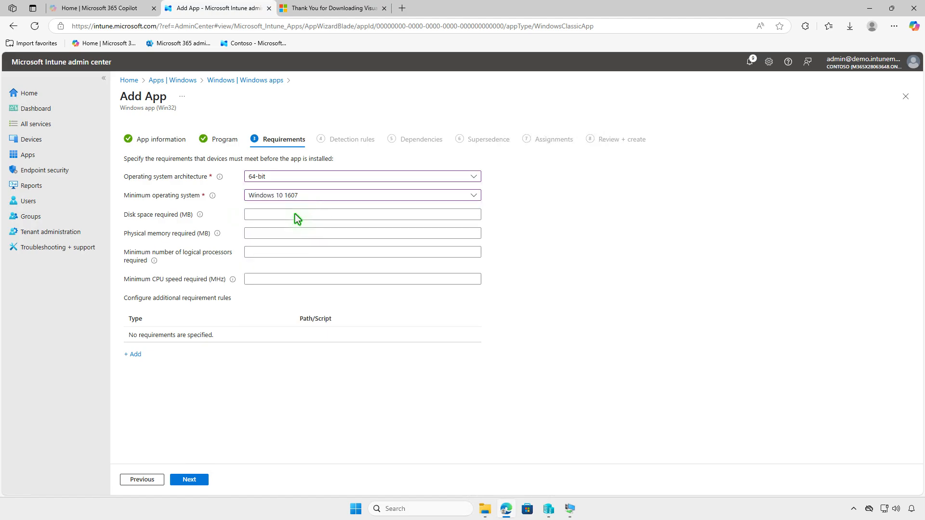
left_click(203, 479)
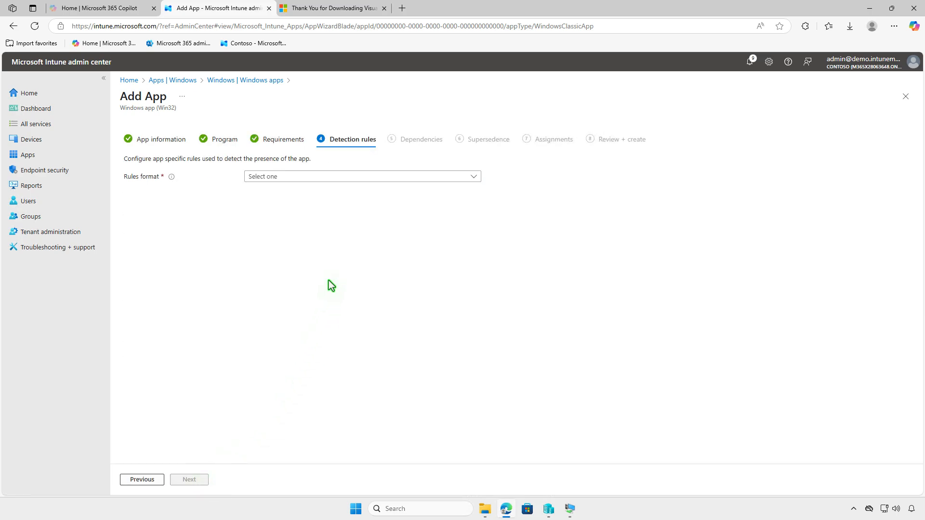
Manually configure a File detection rule for devenv.exe in %ProgramFiles%\Microsoft Visual Studio\2022\Enterprise\Common7\IDE using the File or folder exists method.
left_click(375, 177)
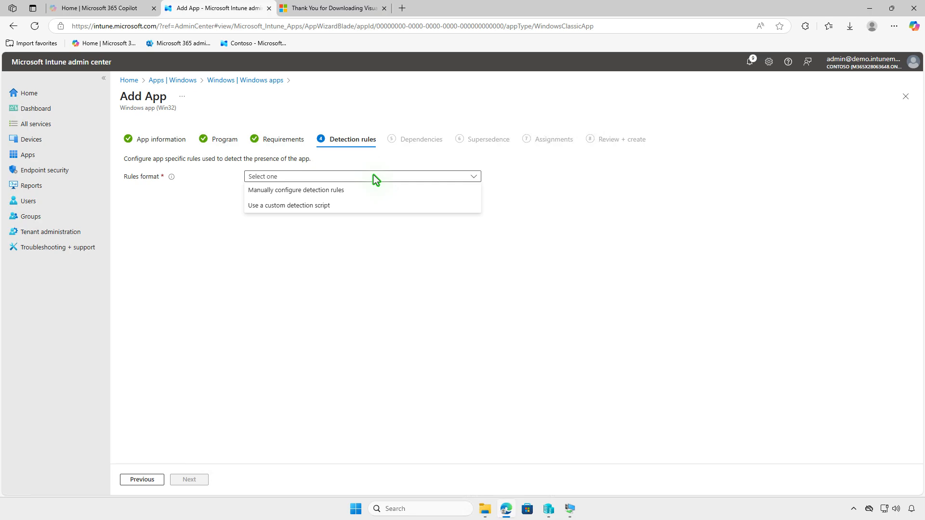
left_click(373, 189)
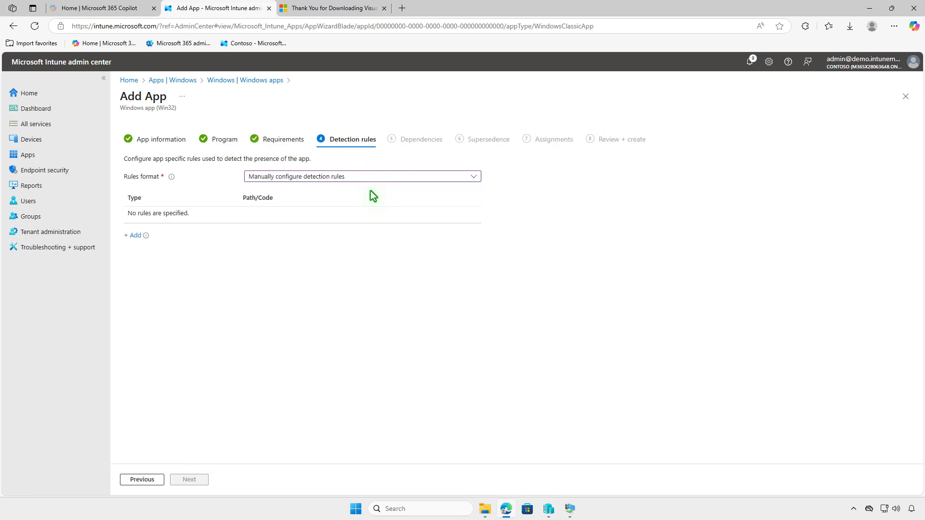
left_click(133, 236)
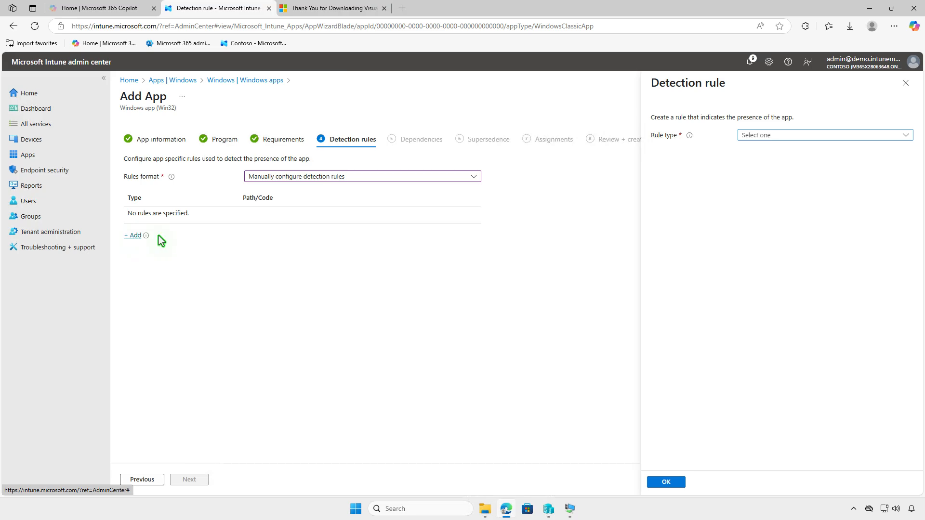
left_click(820, 135)
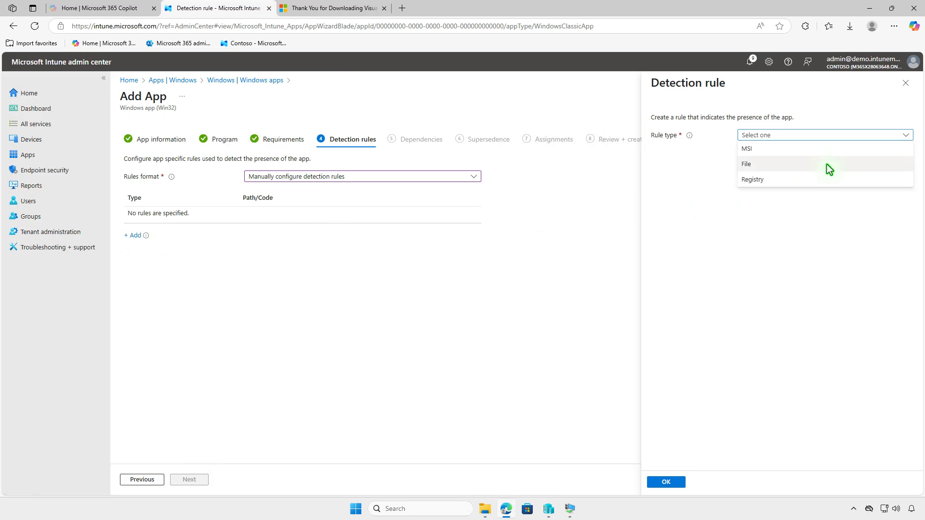
left_click(827, 164)
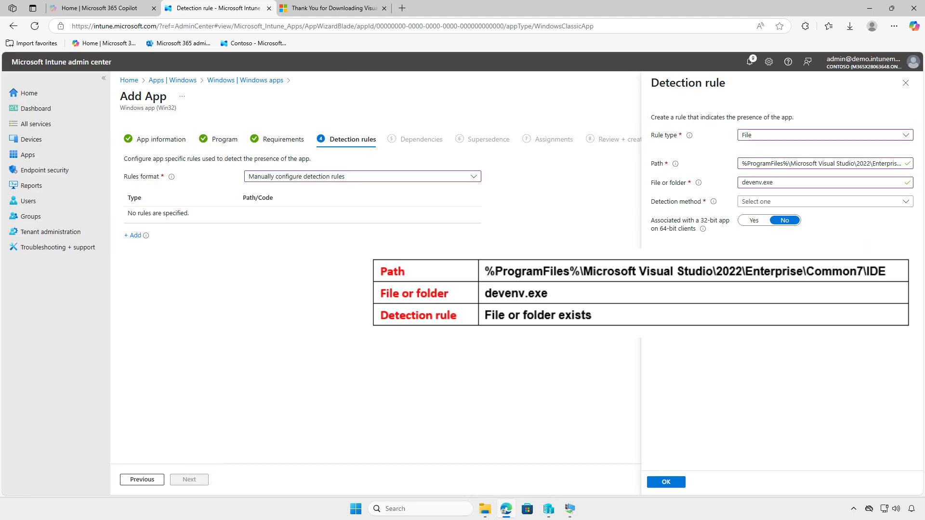
left_click(840, 200)
left_click(836, 214)
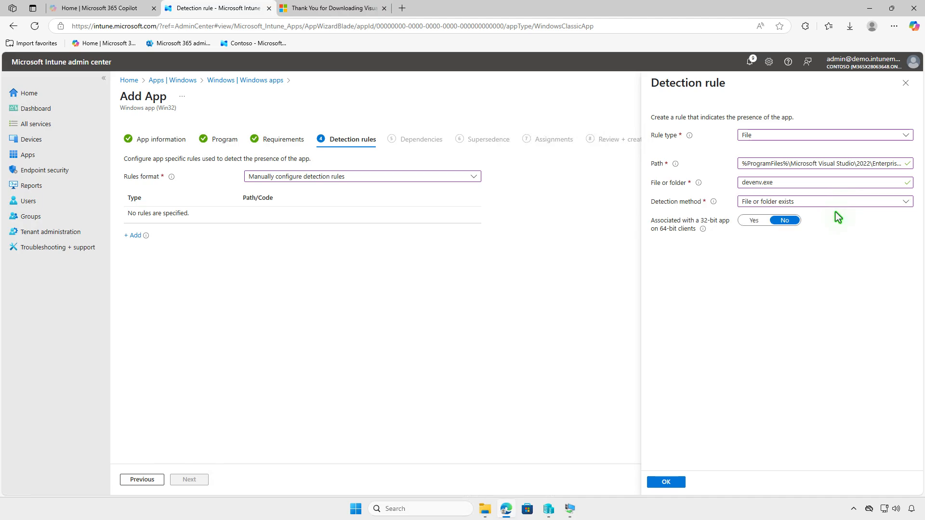
left_click(675, 481)
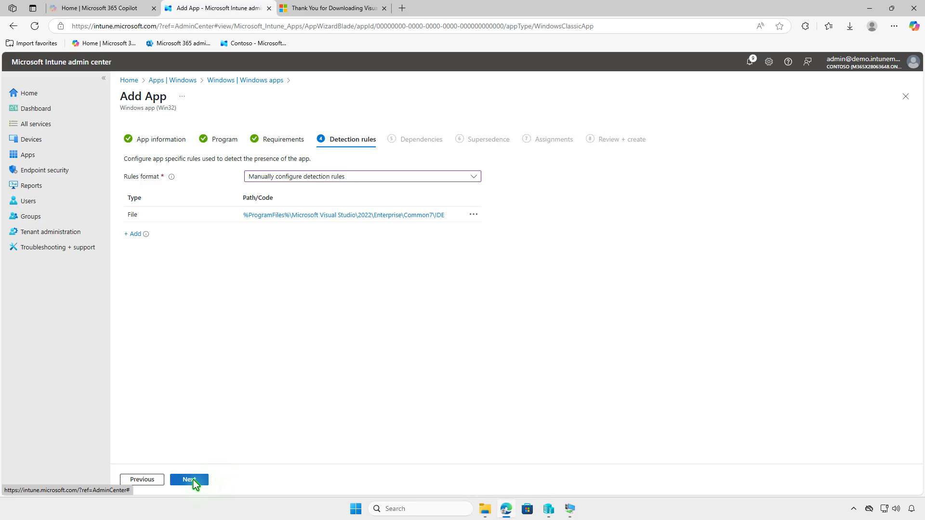
Continue through the Dependencies and Supersedence pages to Assignments without adding any apps.
left_click(193, 480)
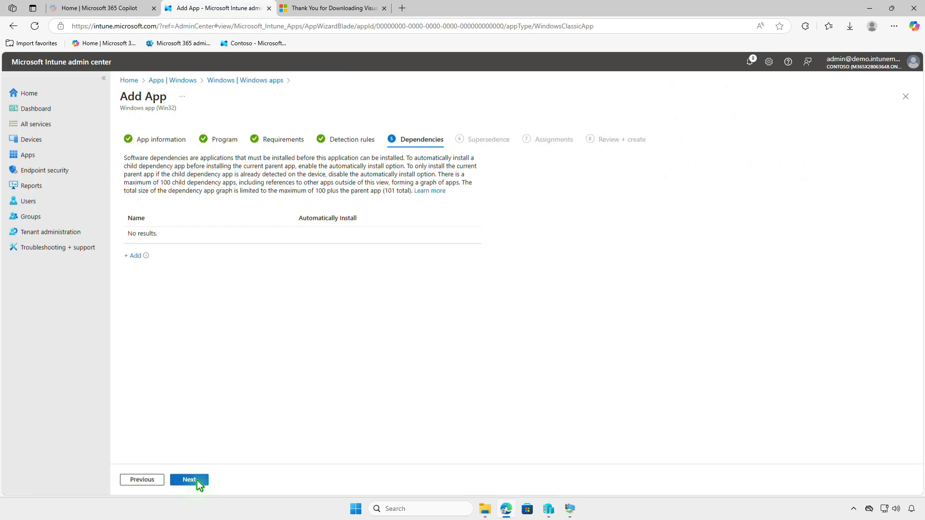
left_click(199, 482)
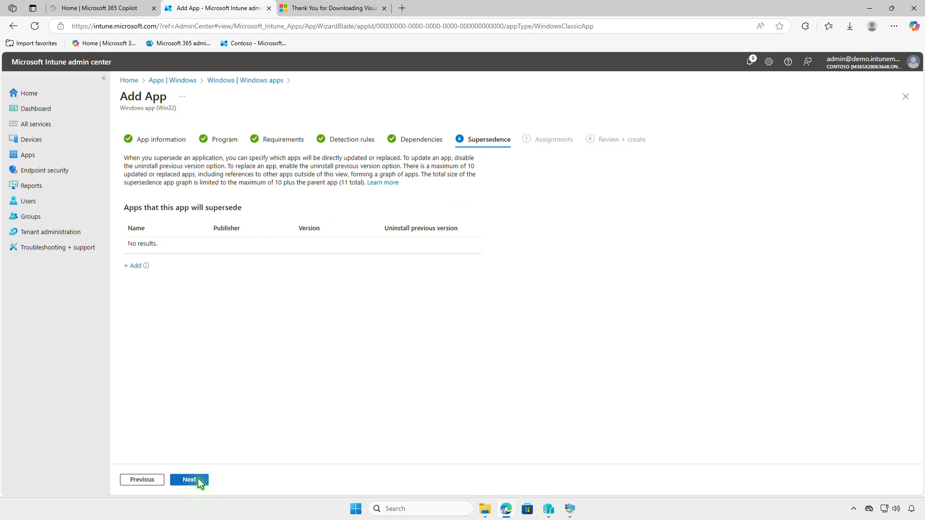
left_click(198, 480)
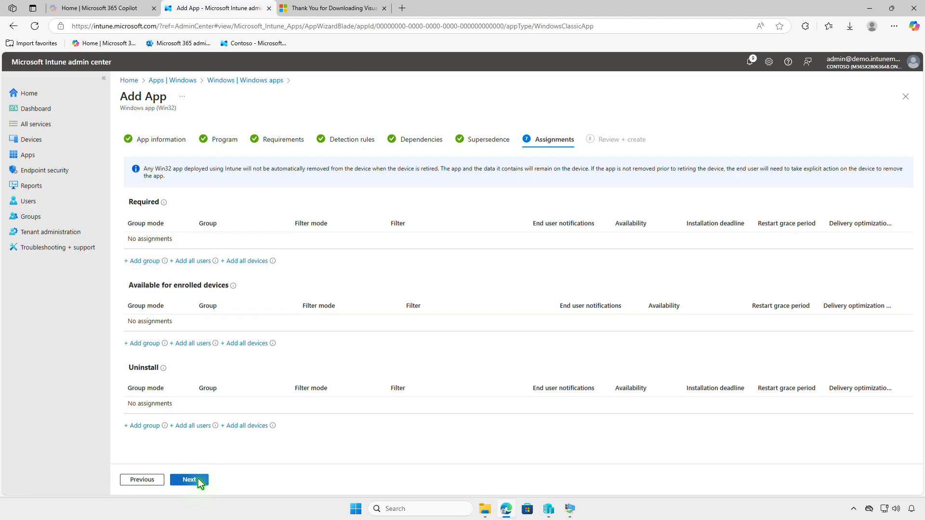
Assign the app as required to the Test_Devices group and review its assignment settings without changing them.
left_click(144, 261)
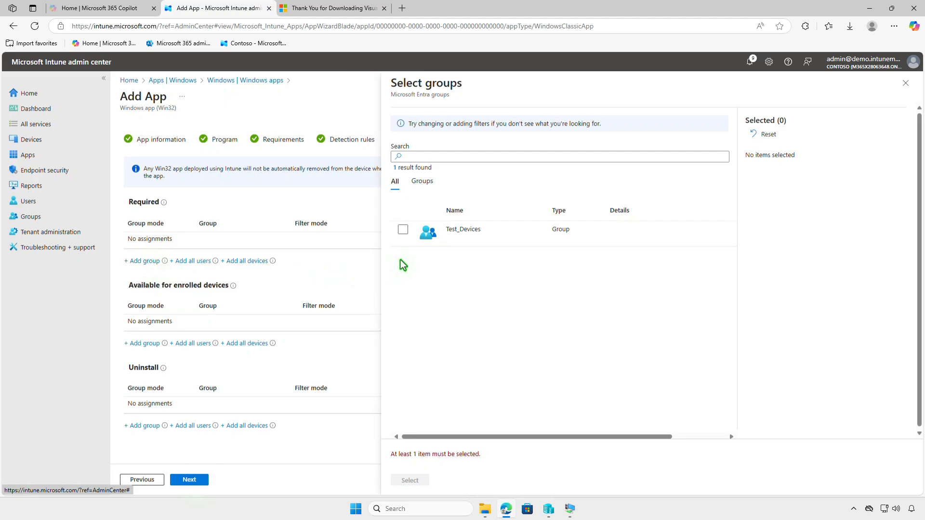
left_click(406, 239)
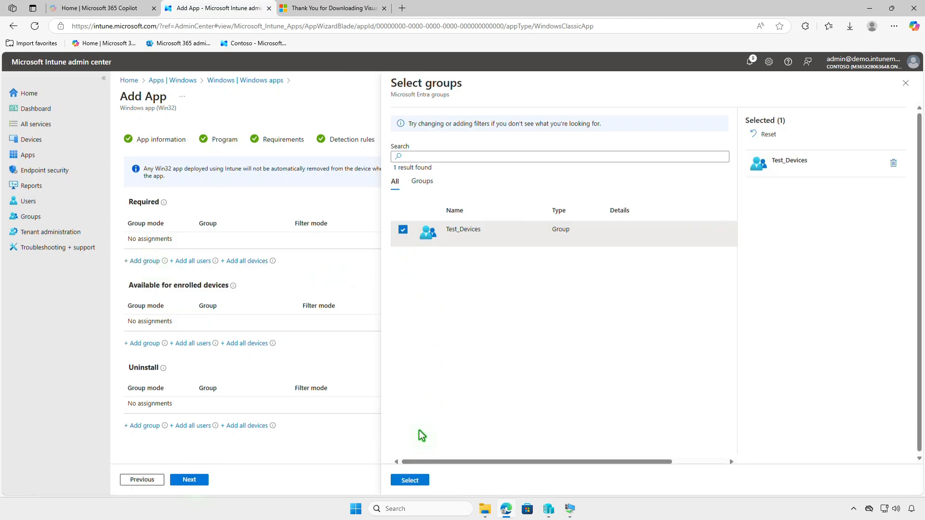
left_click(417, 480)
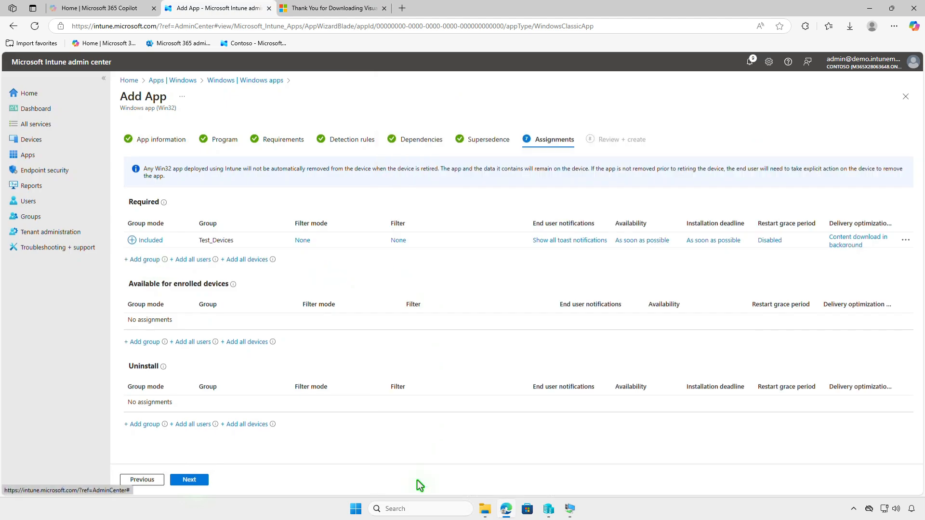
left_click(560, 241)
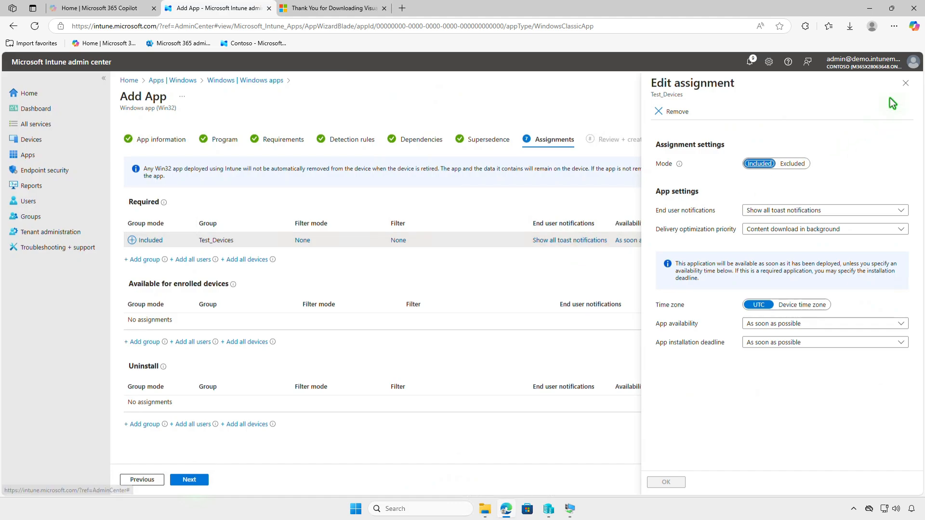
left_click(906, 83)
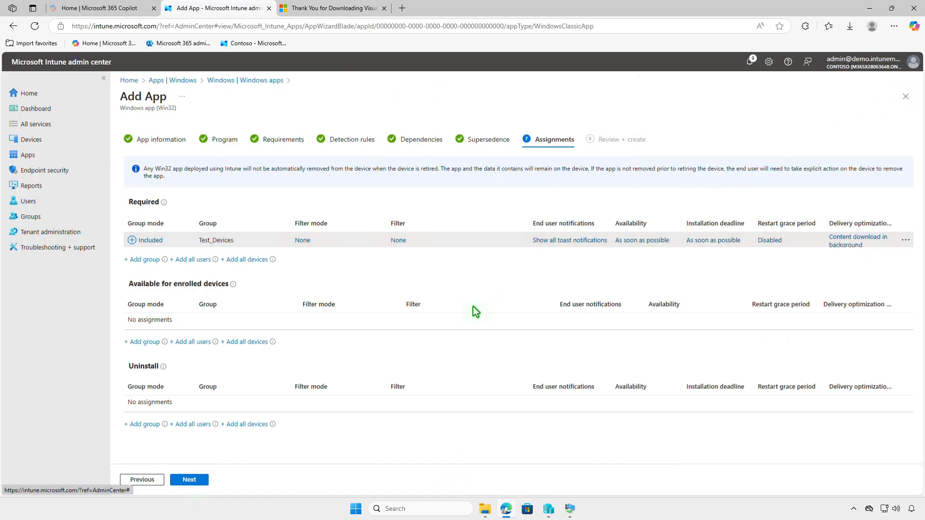
Continue to the review page and create the Visual Studio 2022 Enterprise app.
left_click(202, 481)
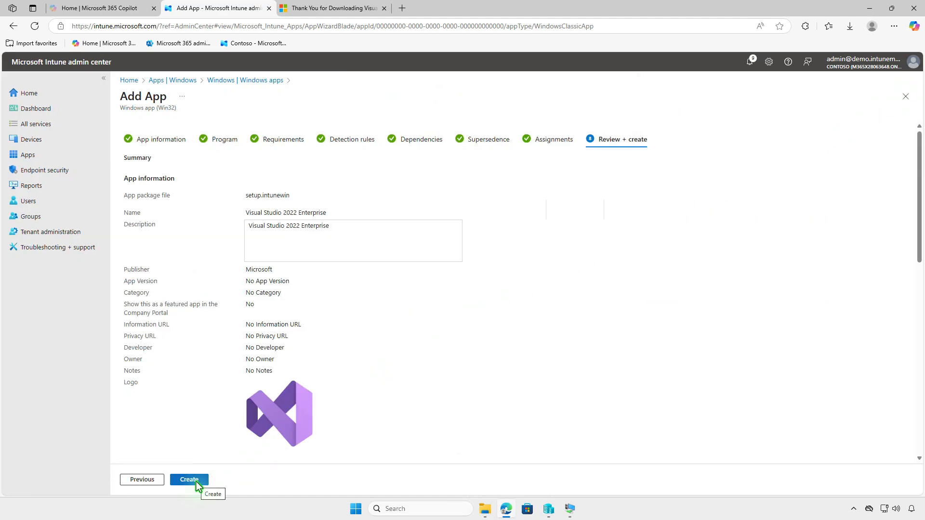
left_click(197, 481)
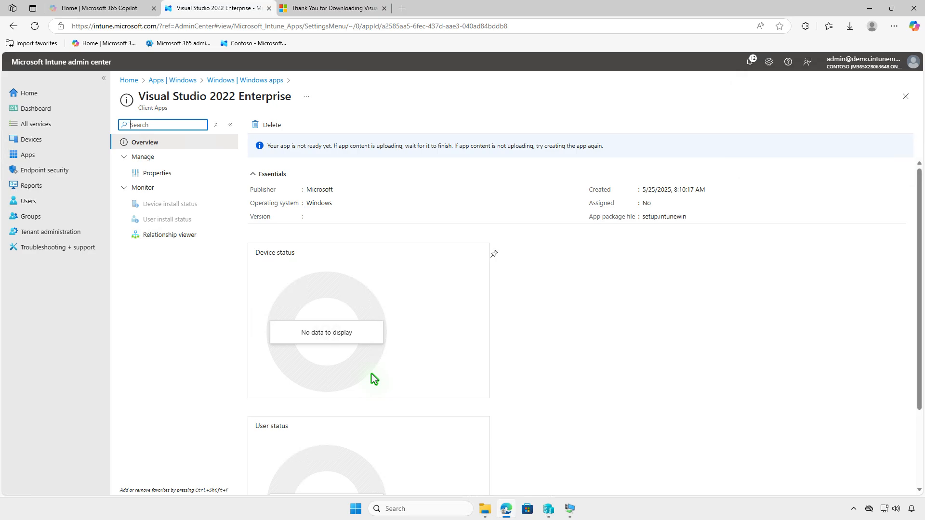
Minimize Edge, switch to the WIN10-CTL virtual machine, and open its Start menu to view the installed apps.
left_click(873, 9)
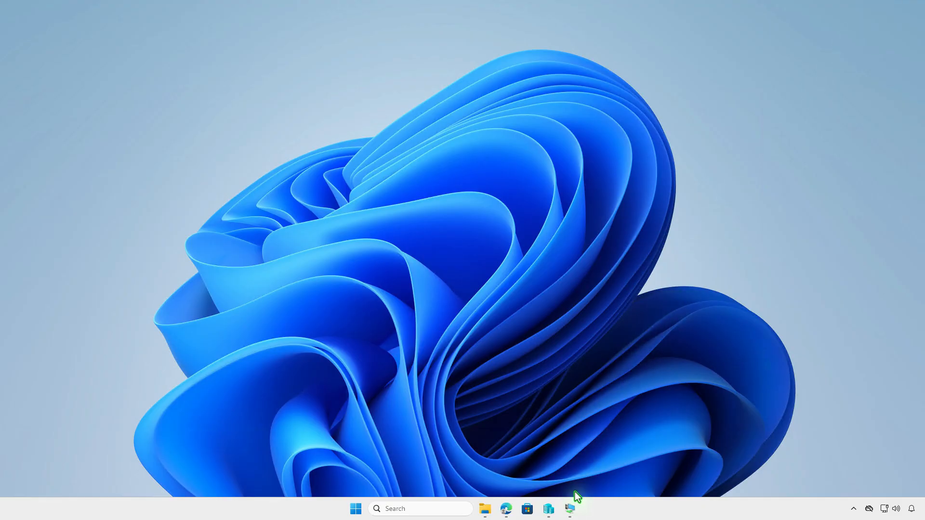
left_click(570, 509)
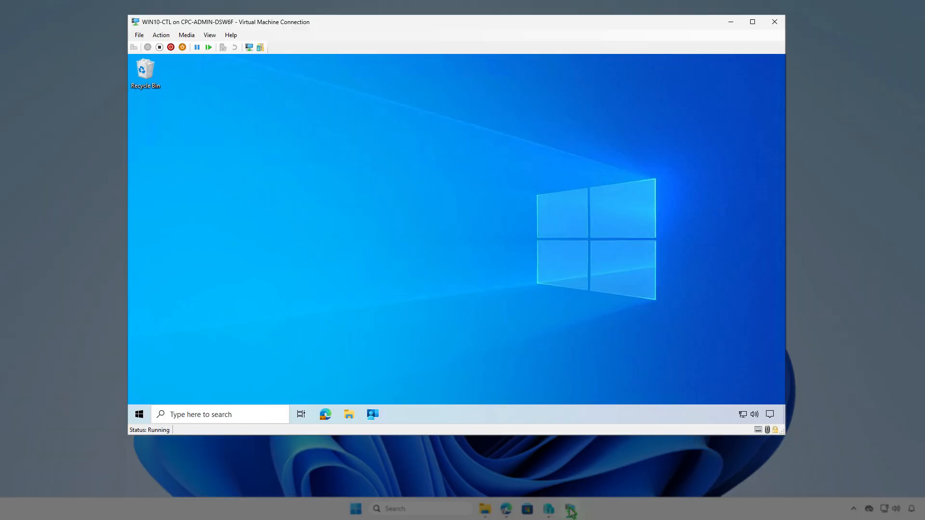
left_click(139, 415)
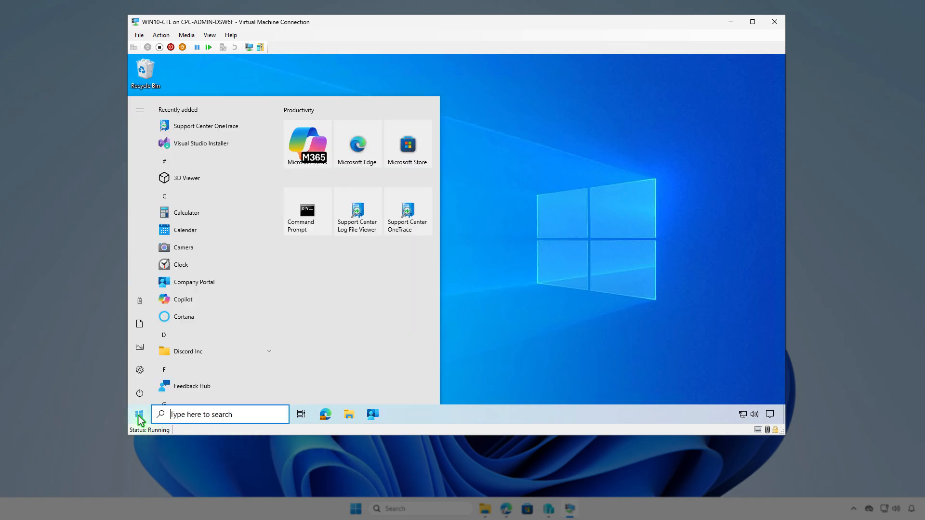
Open the Contoso MDM connection's info in the account settings, examine its device sync section, and minimize Settings.
left_click(142, 307)
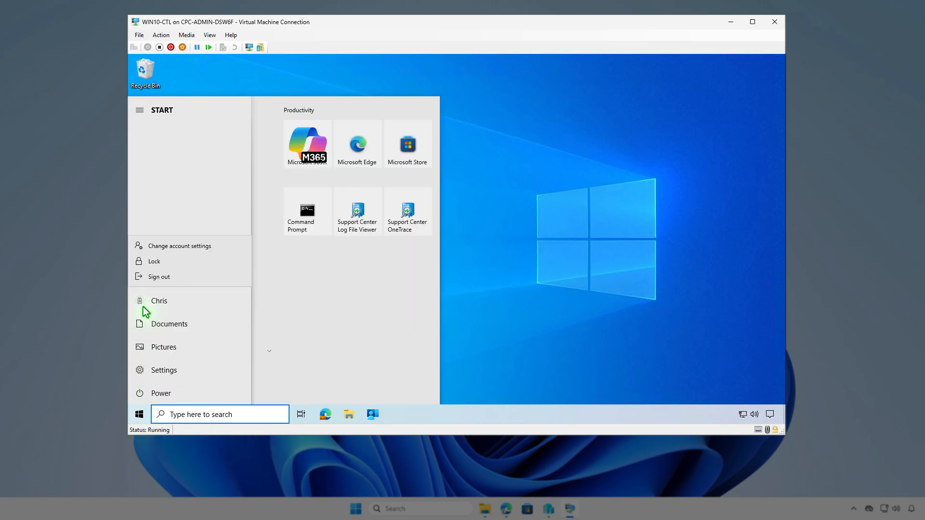
left_click(207, 250)
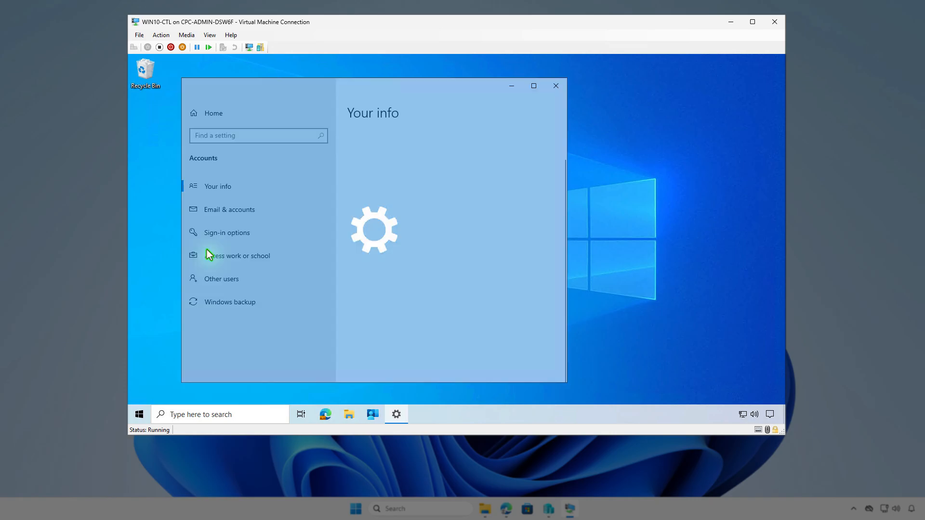
left_click(278, 261)
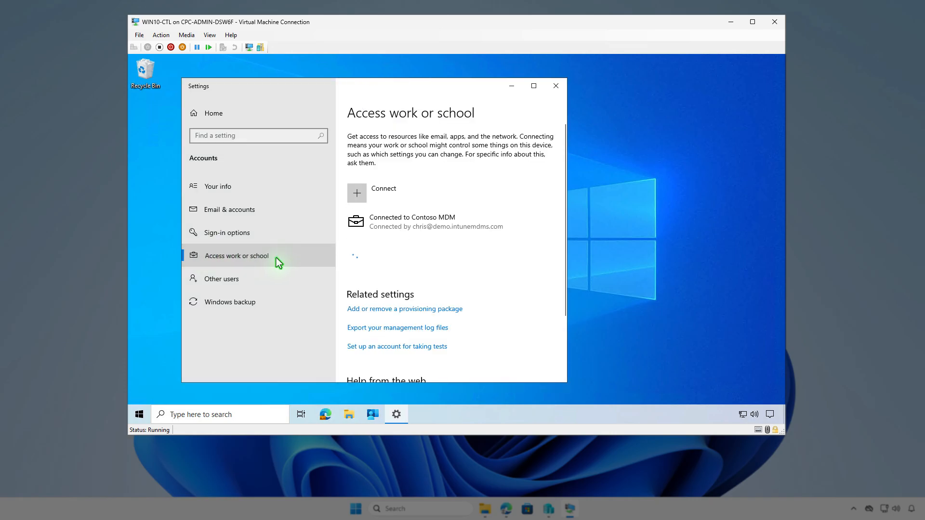
left_click(487, 228)
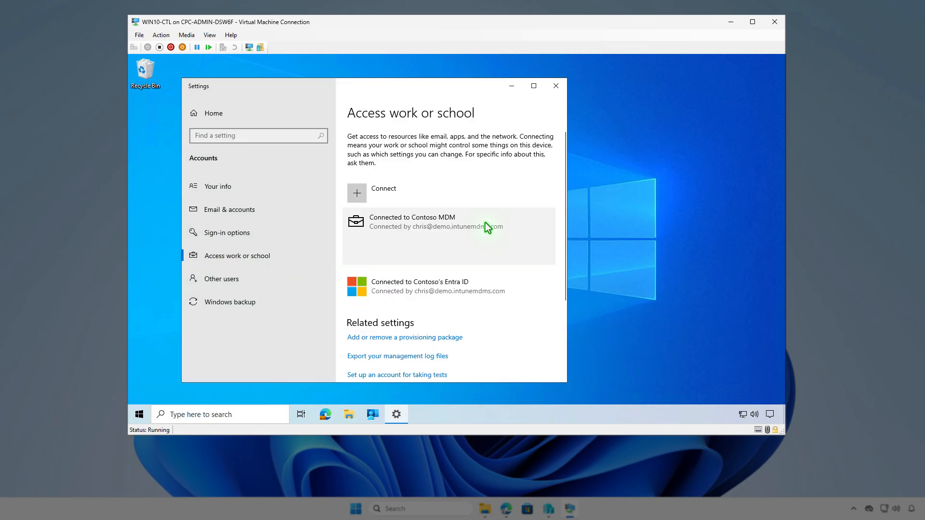
left_click(487, 256)
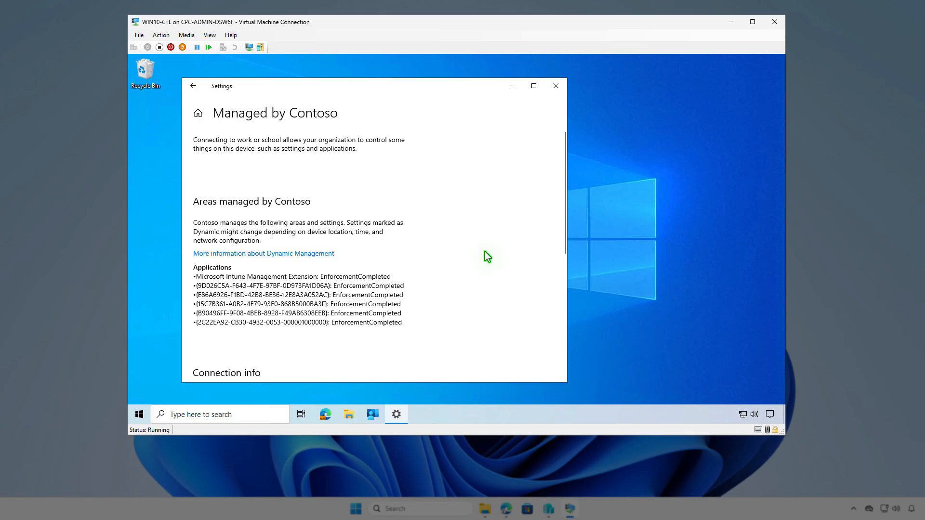
scroll(488, 257, "down", 5)
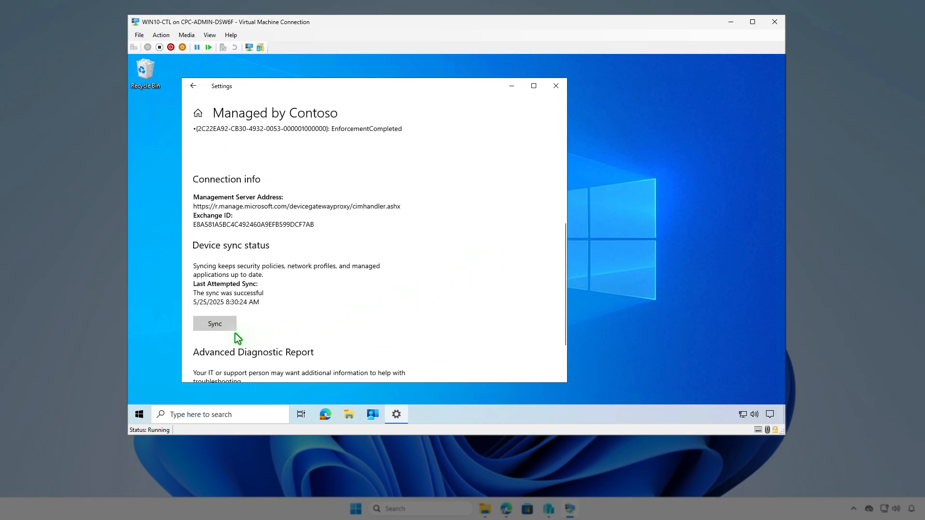
left_click(512, 87)
Sync the device from the Company Portal settings, check the Intune software distribution notifications, and minimize Company Portal.
left_click(371, 415)
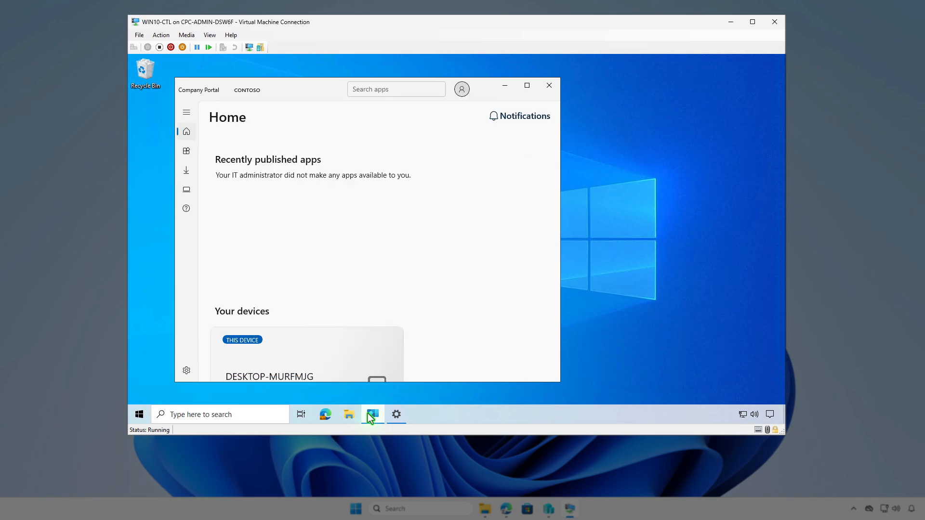
left_click(188, 370)
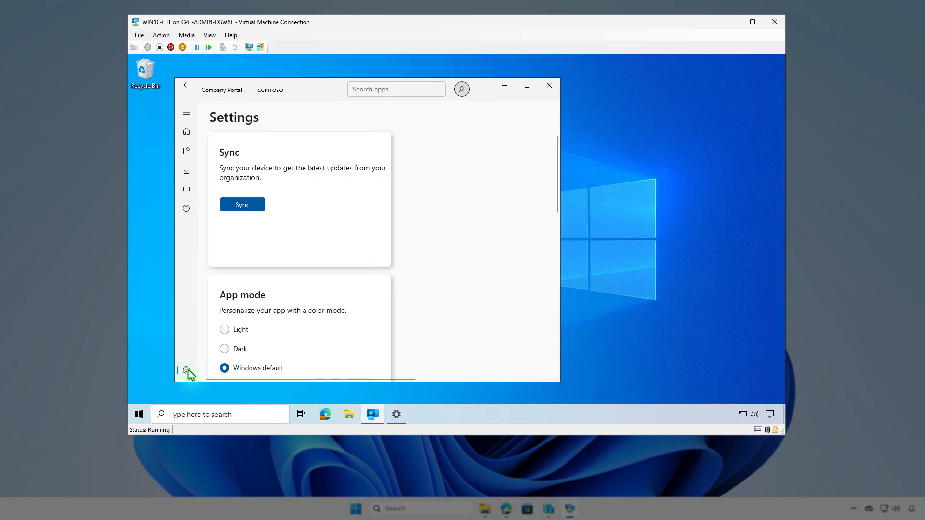
left_click(253, 206)
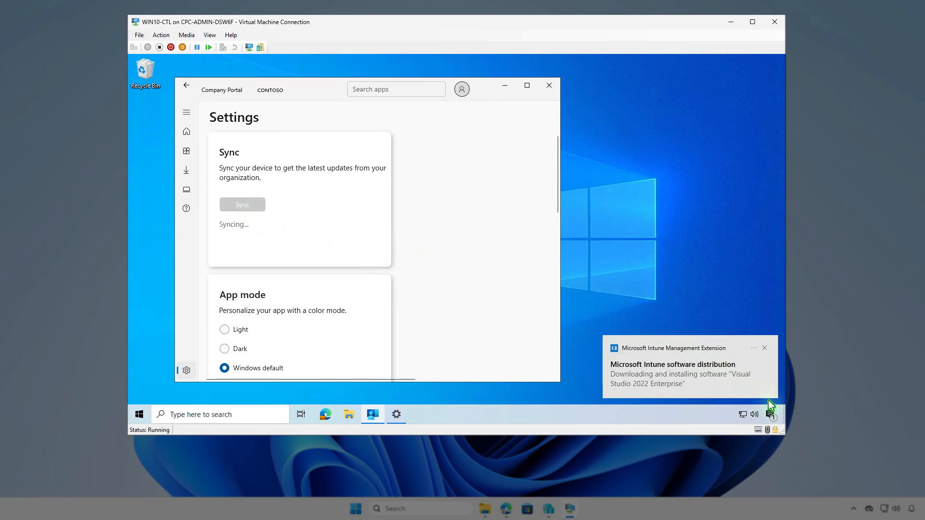
left_click(771, 415)
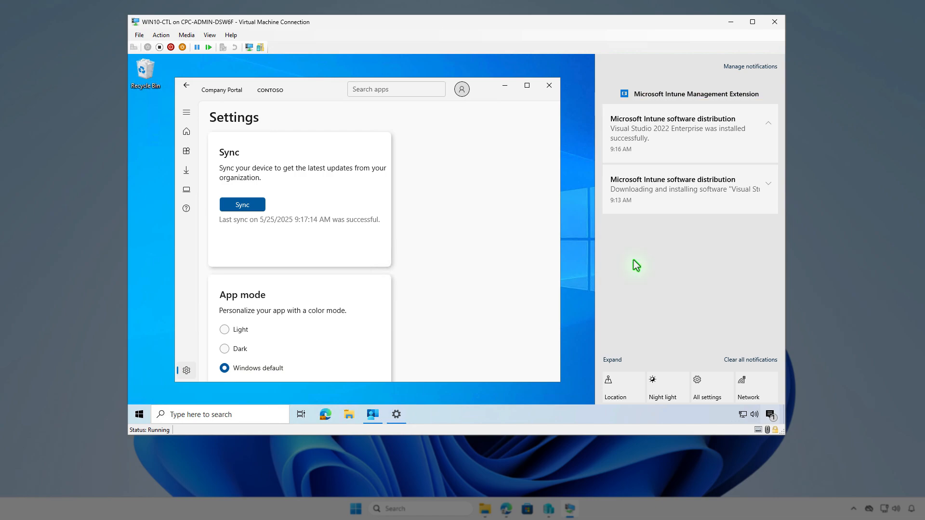
left_click(505, 88)
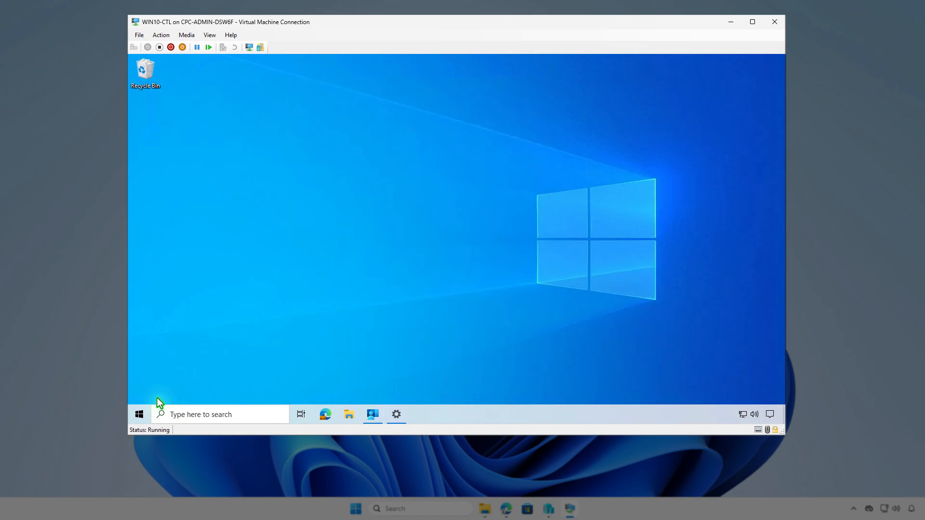
Search the client's installed apps for "studio", examine the matches, then close Settings and minimize the virtual machine.
right_click(138, 415)
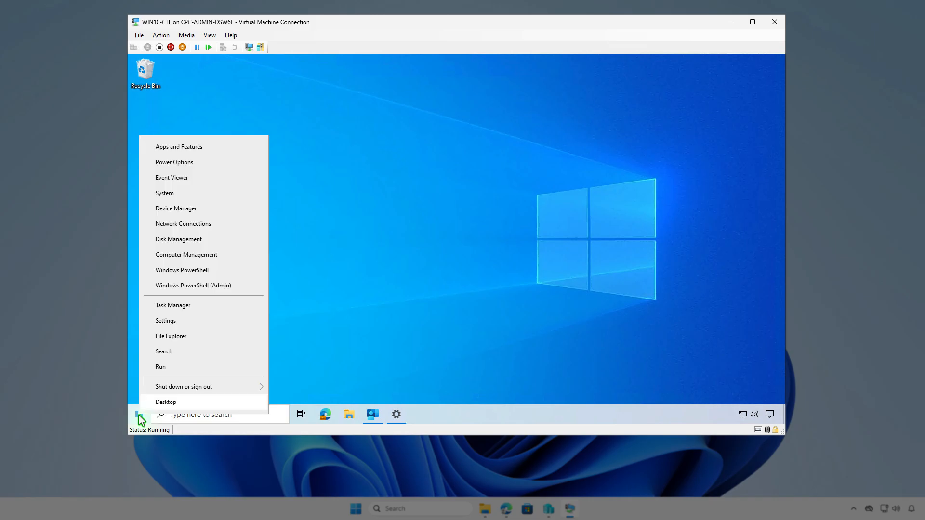
left_click(212, 149)
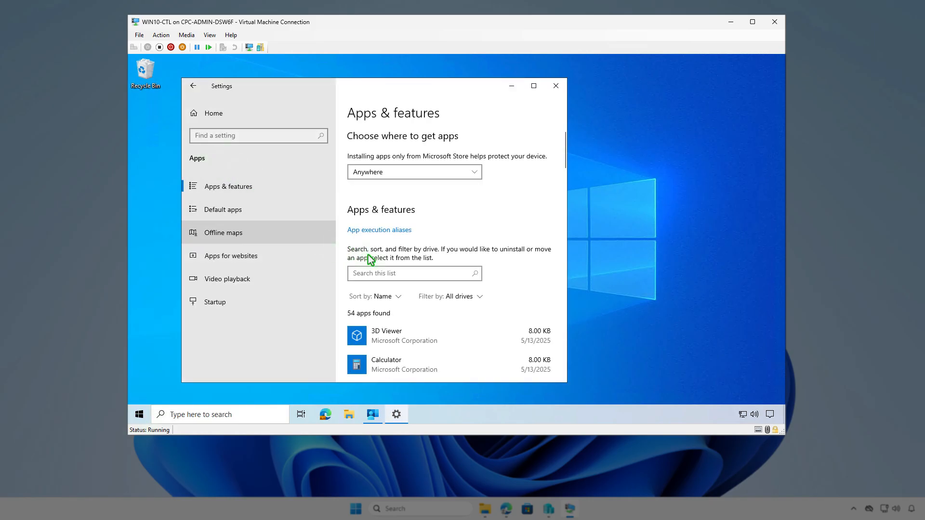
left_click(426, 277)
type("studio")
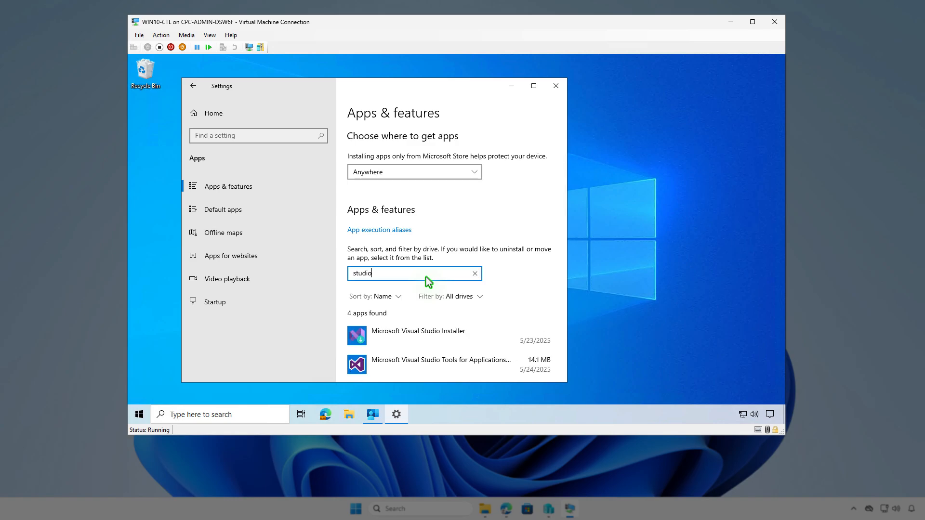
scroll(426, 277, "down", 3)
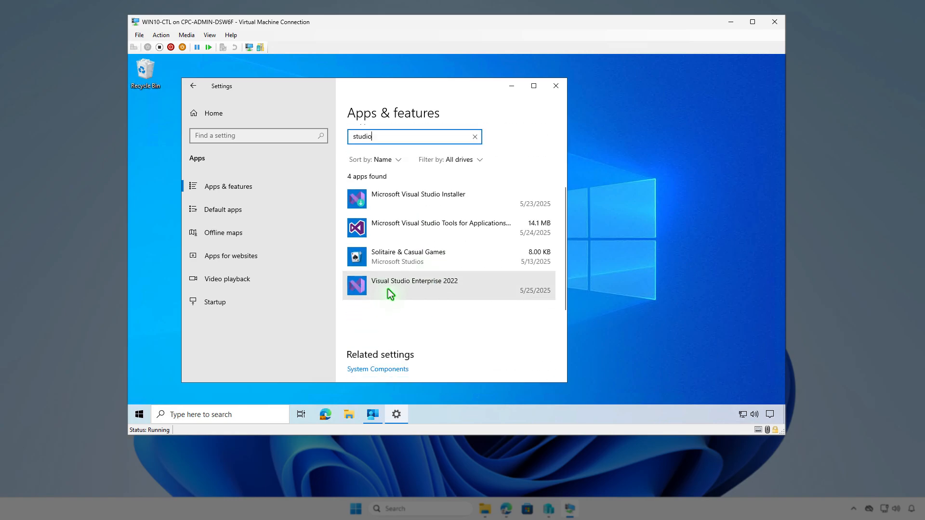
left_click(557, 88)
left_click(732, 23)
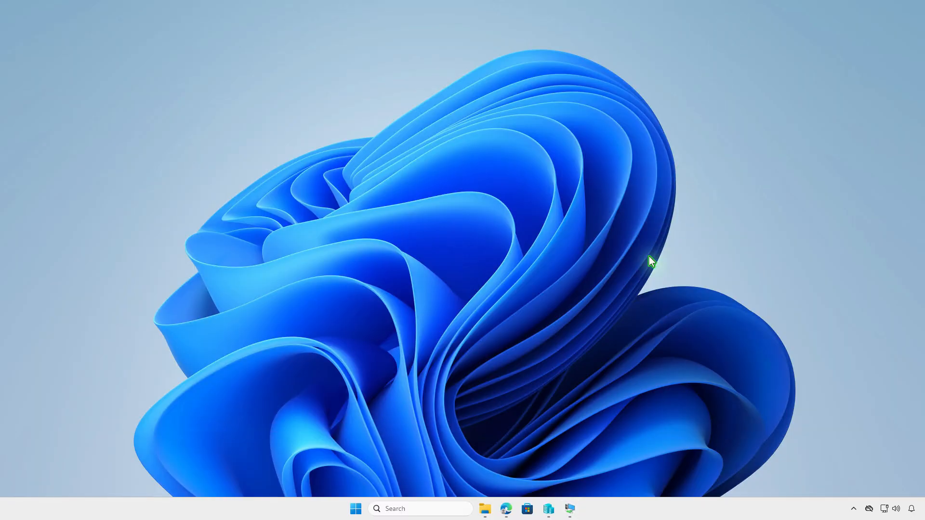
Switch to Edge, reload the Visual Studio 2022 Enterprise overview, and check the app's device install status.
left_click(506, 509)
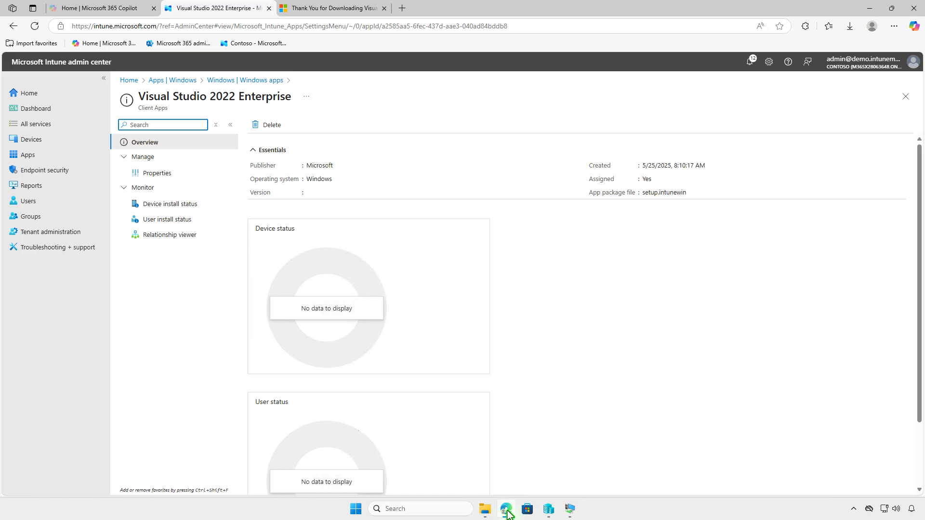
left_click(35, 27)
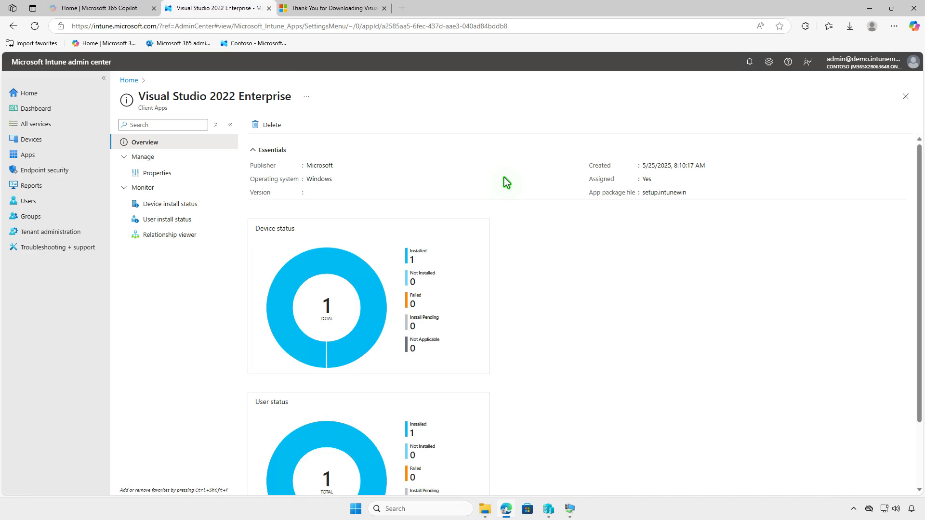
left_click(187, 206)
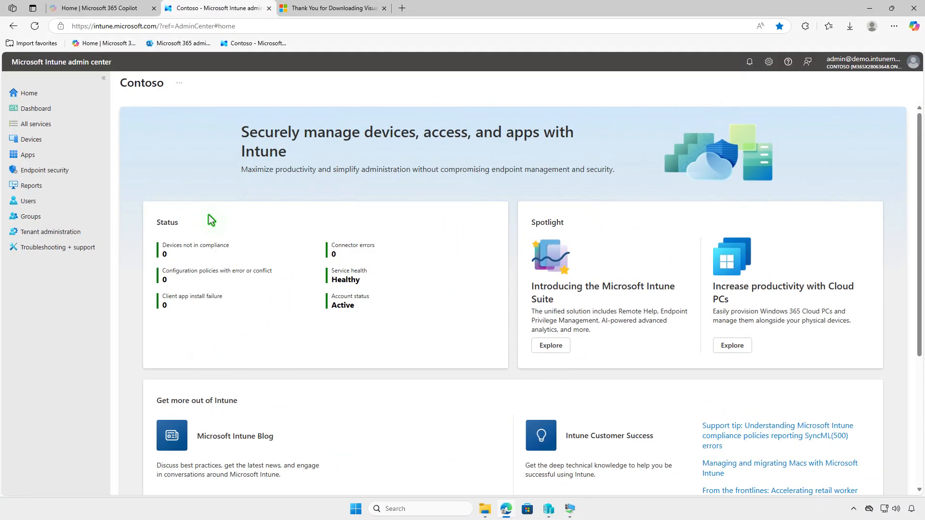
Open Visual Studio 2022 Enterprise from the Windows apps list and go to the assignments section of its properties.
left_click(75, 155)
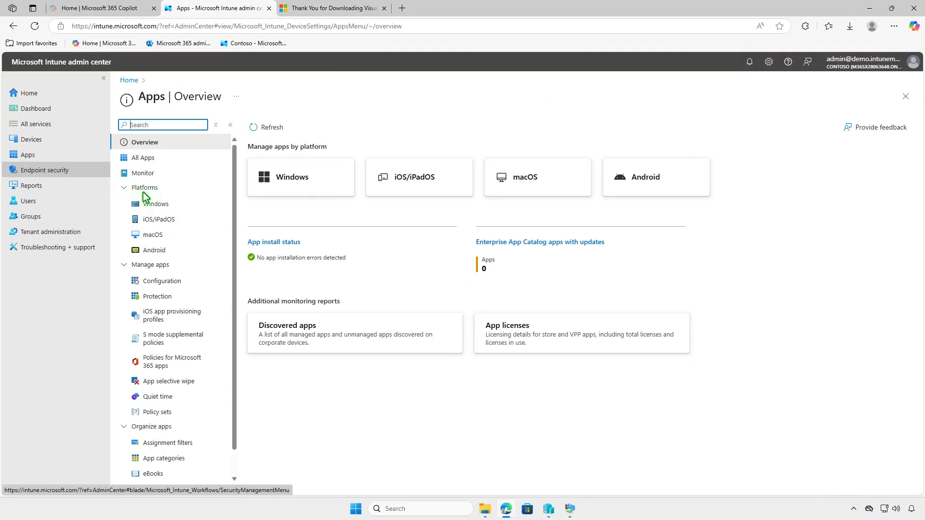
left_click(188, 203)
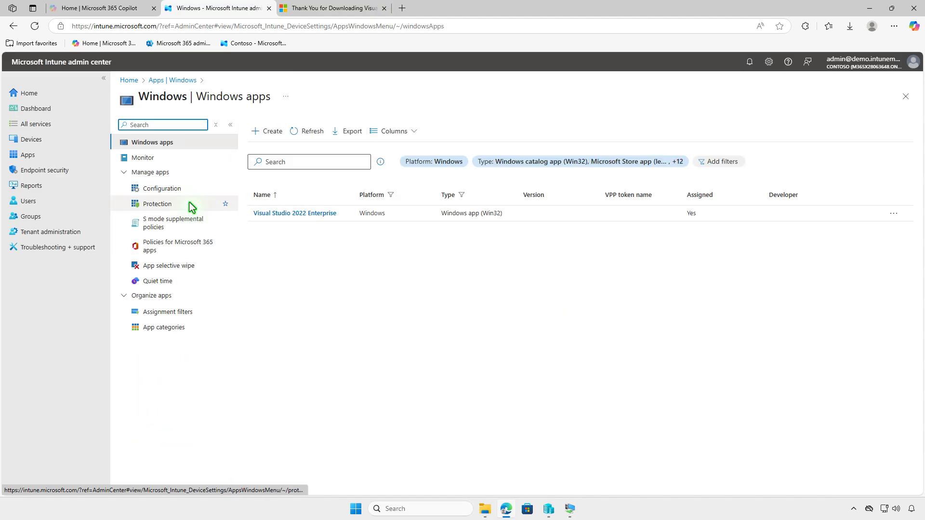
left_click(331, 214)
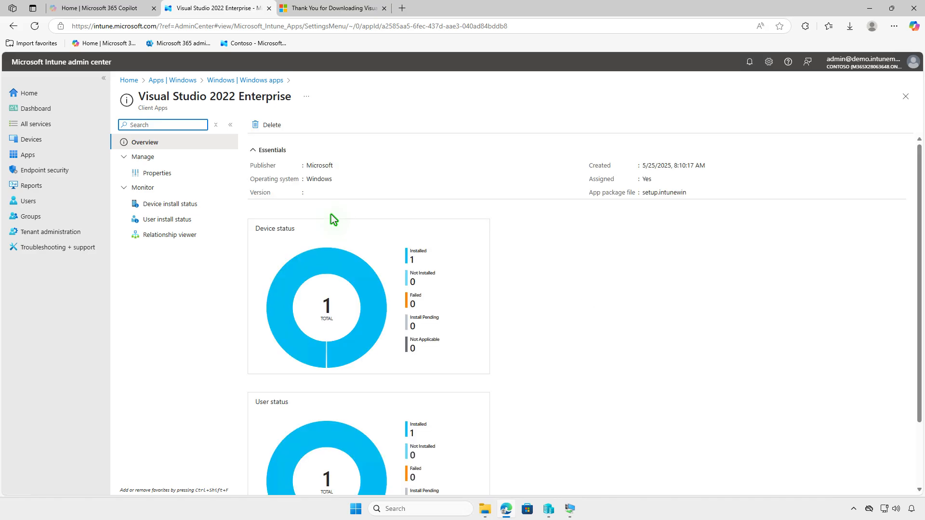
left_click(193, 176)
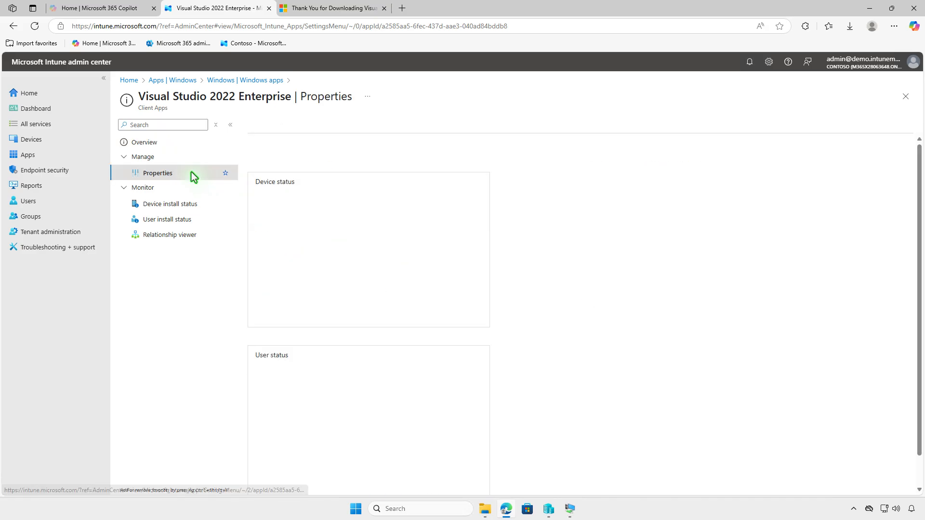
scroll(507, 314, "down", 10)
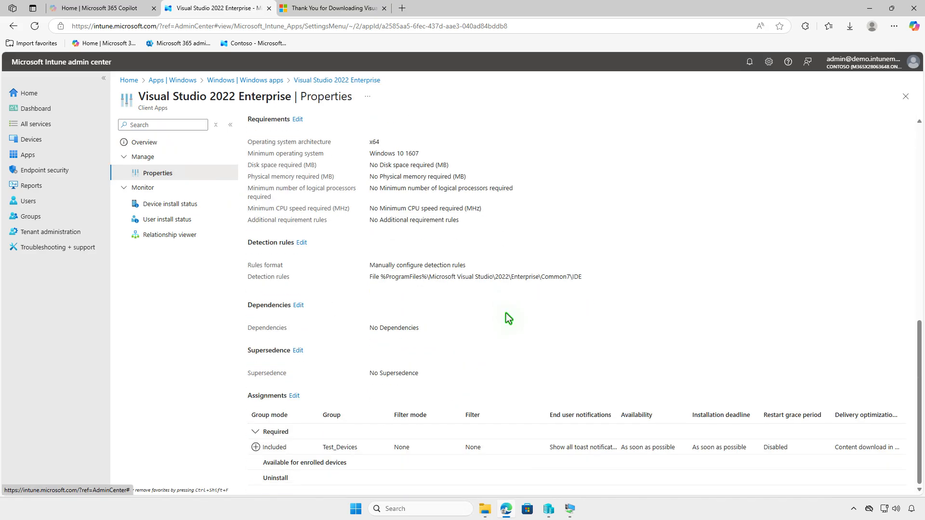
Edit the app's assignments and remove the Test_Devices group from Required.
left_click(296, 397)
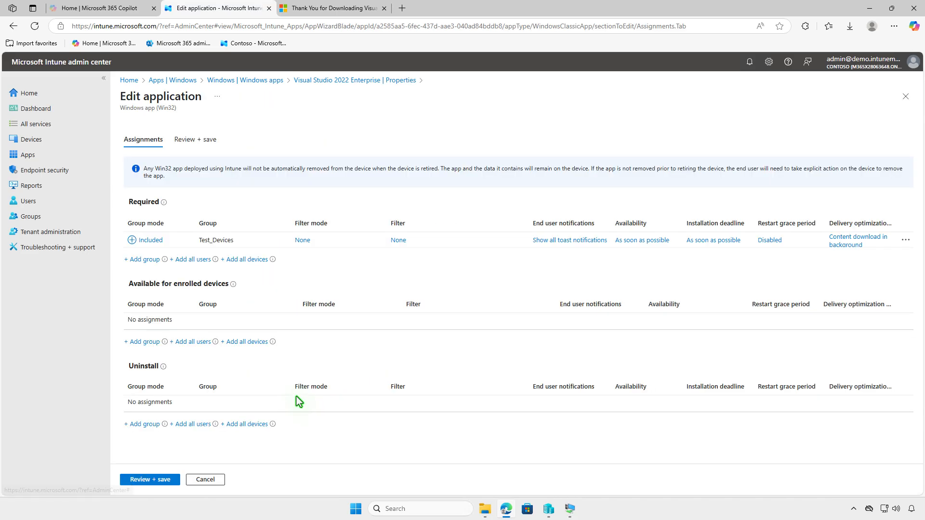
left_click(905, 240)
left_click(832, 249)
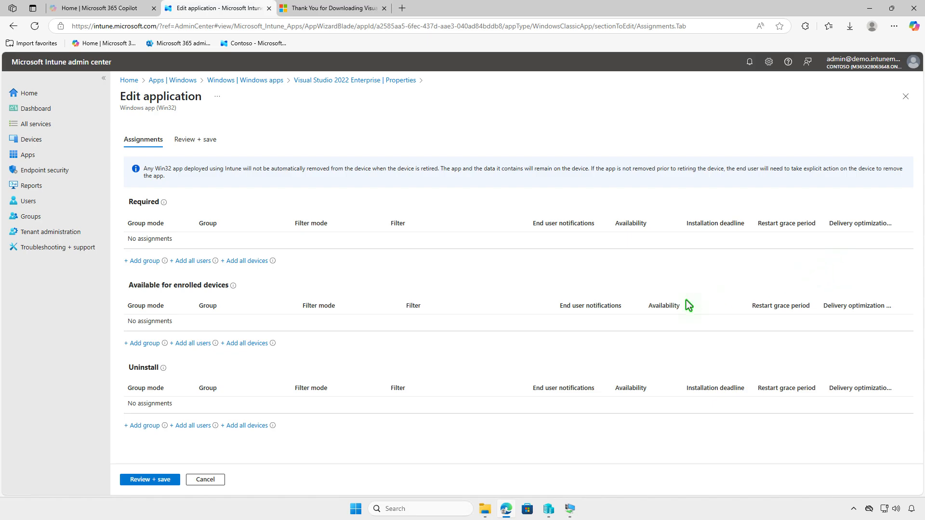
Assign the app for uninstall to the Test_Devices group, then review and save the changed assignments.
left_click(147, 426)
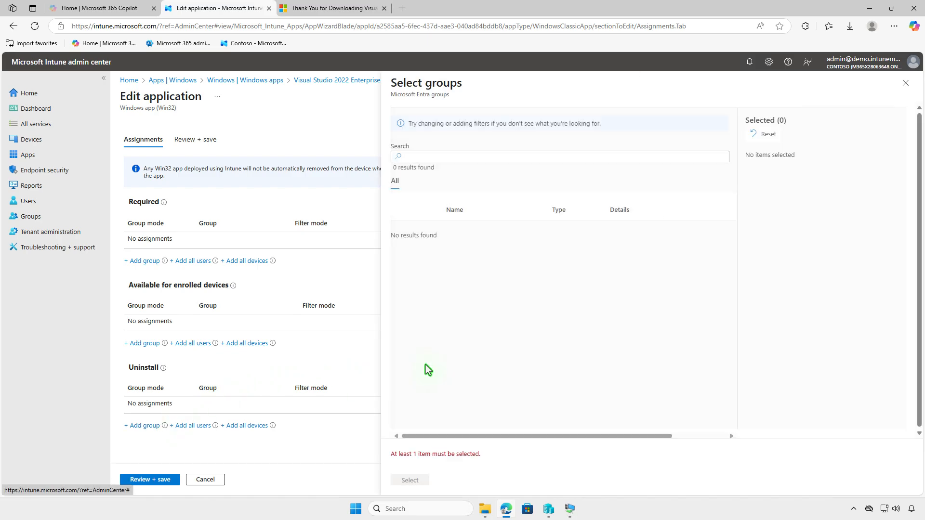
left_click(403, 230)
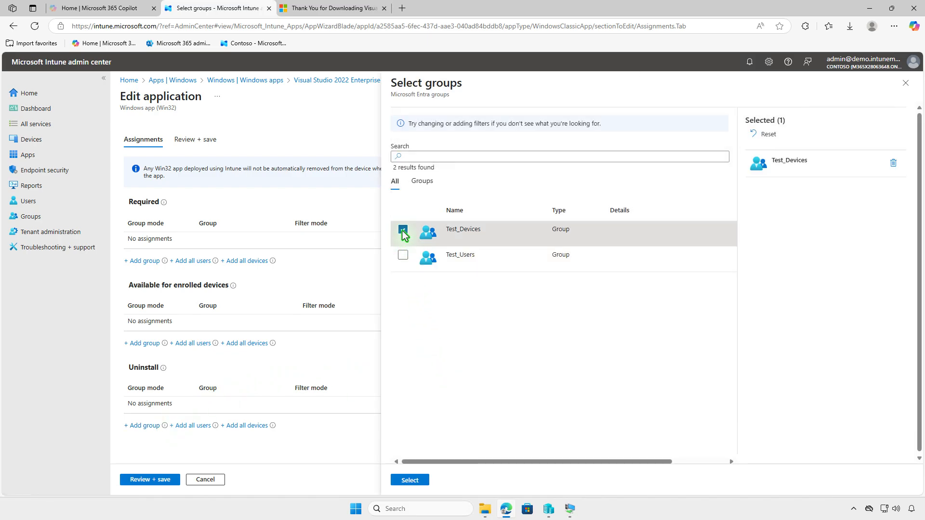
left_click(421, 480)
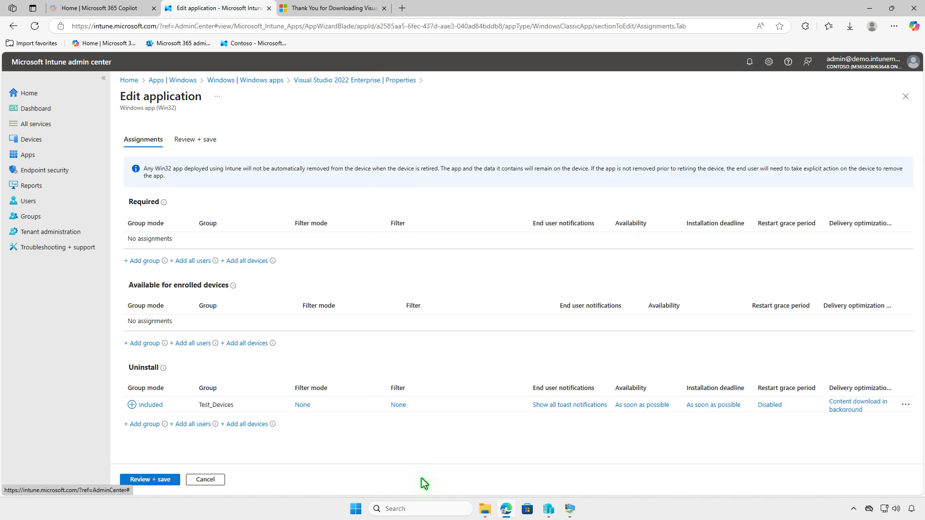
left_click(152, 480)
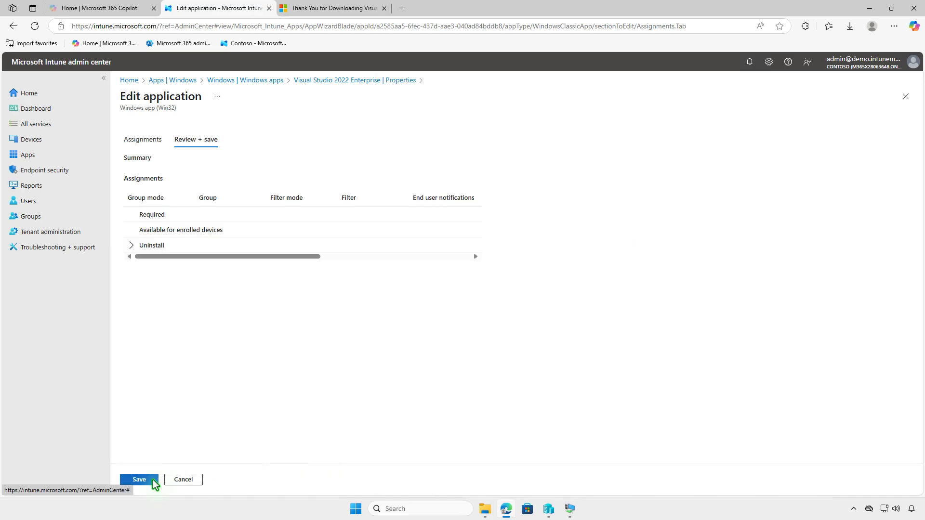
left_click(141, 481)
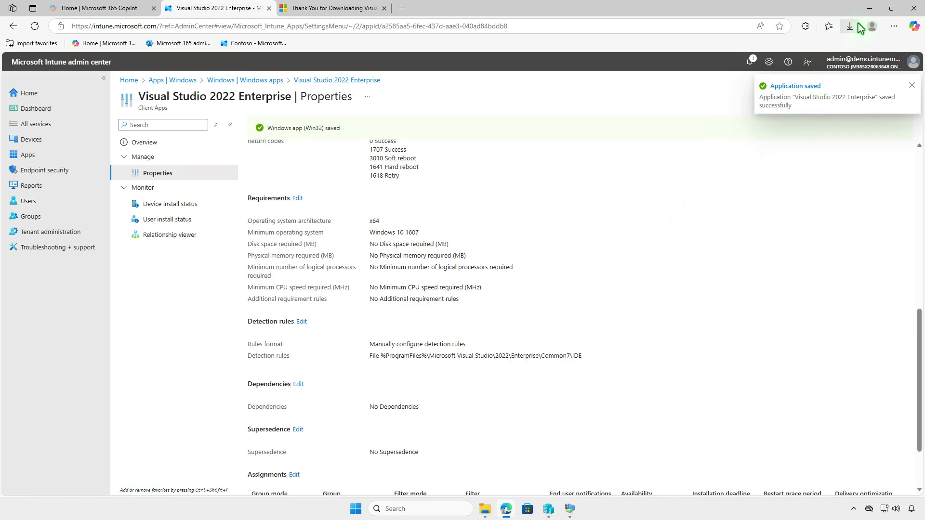
Minimize Edge, switch to the WIN10-CTL virtual machine, and start a device sync in Company Portal.
left_click(868, 9)
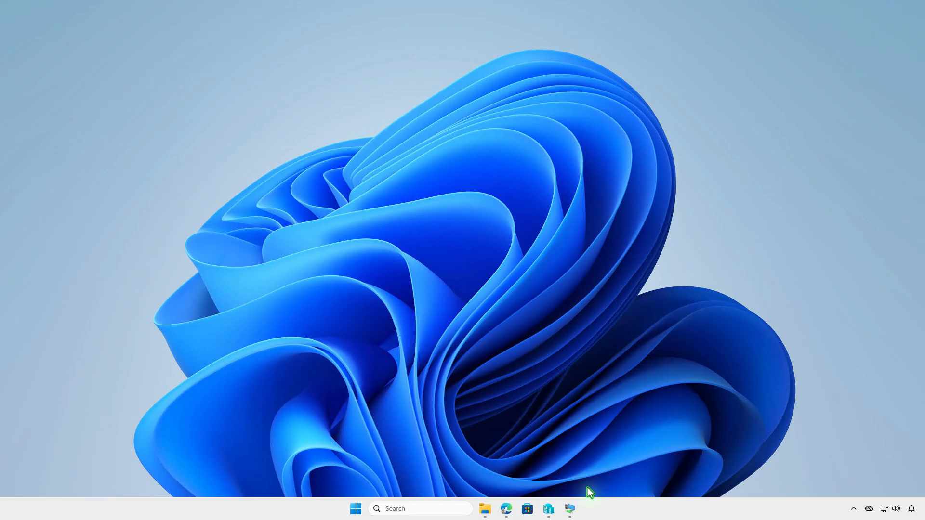
left_click(572, 509)
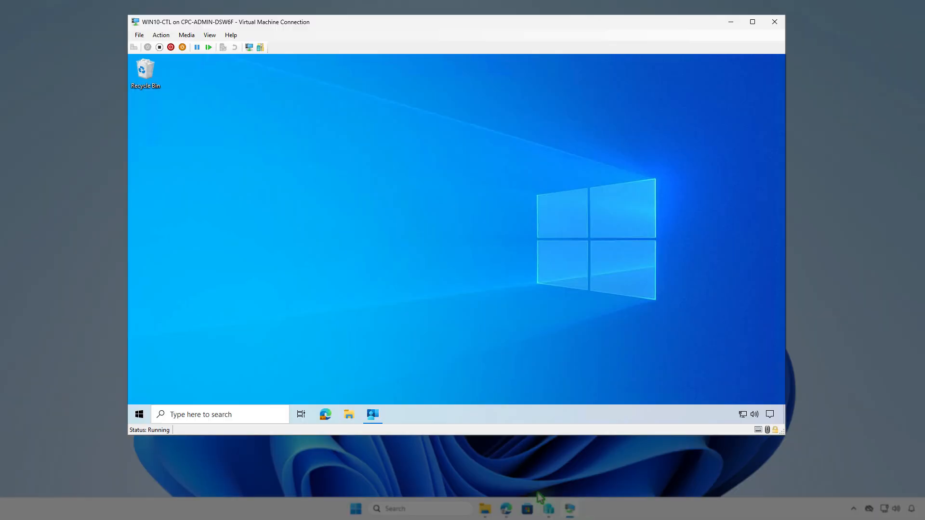
left_click(377, 417)
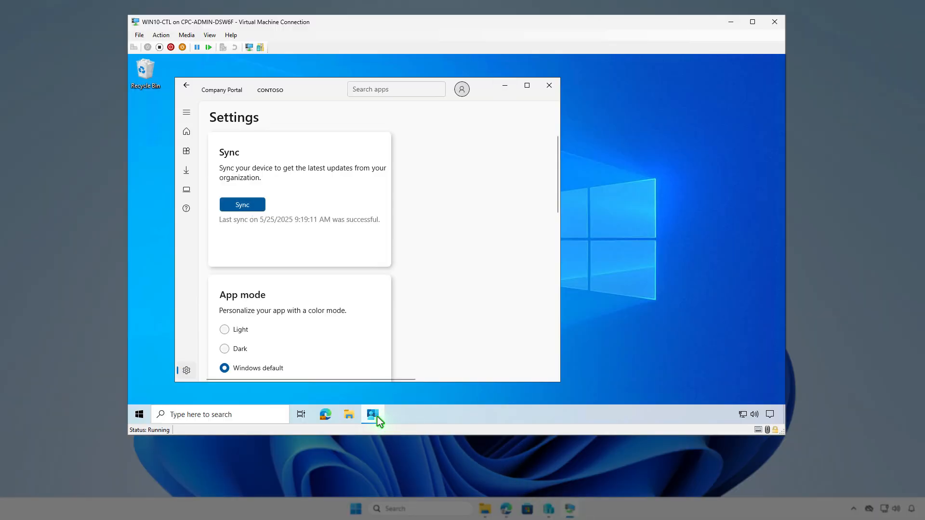
left_click(257, 208)
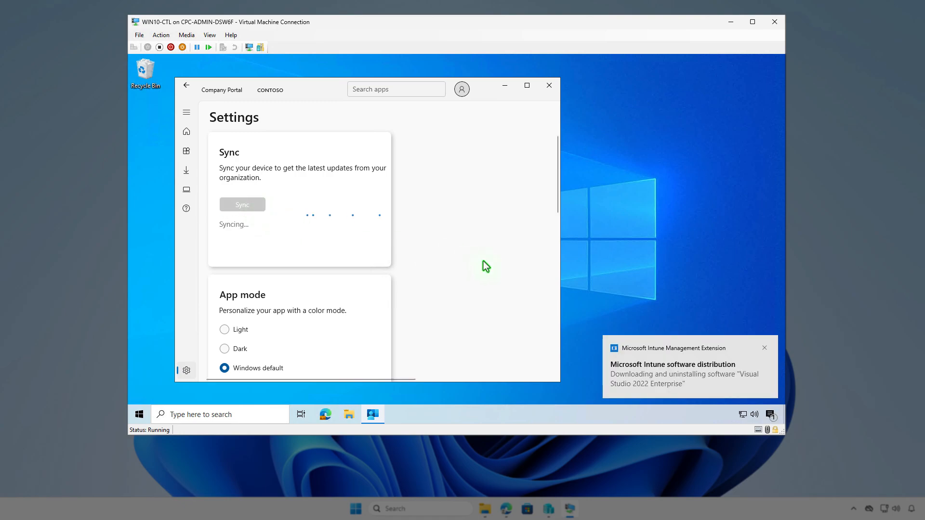
Open the notification center on the WIN10-CTL virtual machine to check the Visual Studio 2022 Enterprise uninstall notifications.
left_click(770, 416)
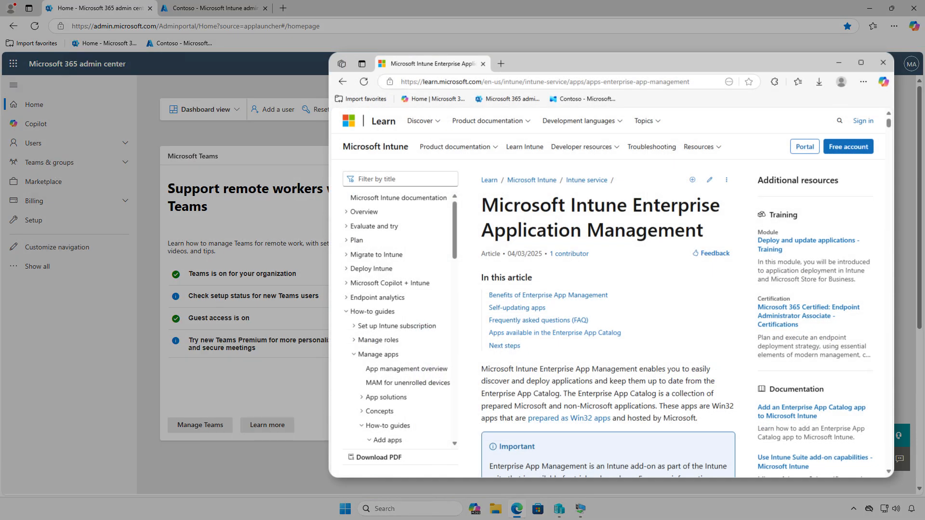
Read the Microsoft Learn article on Intune Enterprise Application Management, including its licensing note and benefits.
scroll(610, 289, "down", 4)
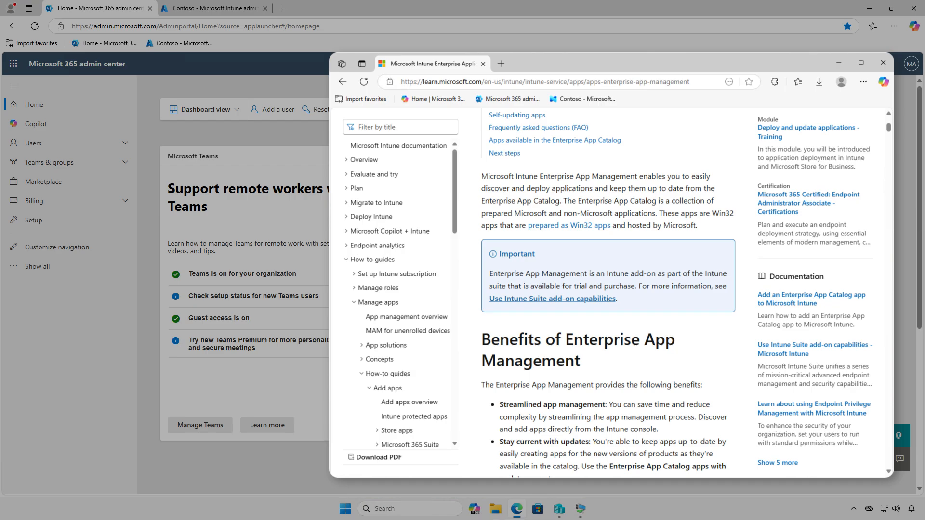
scroll(608, 291, "down", 3)
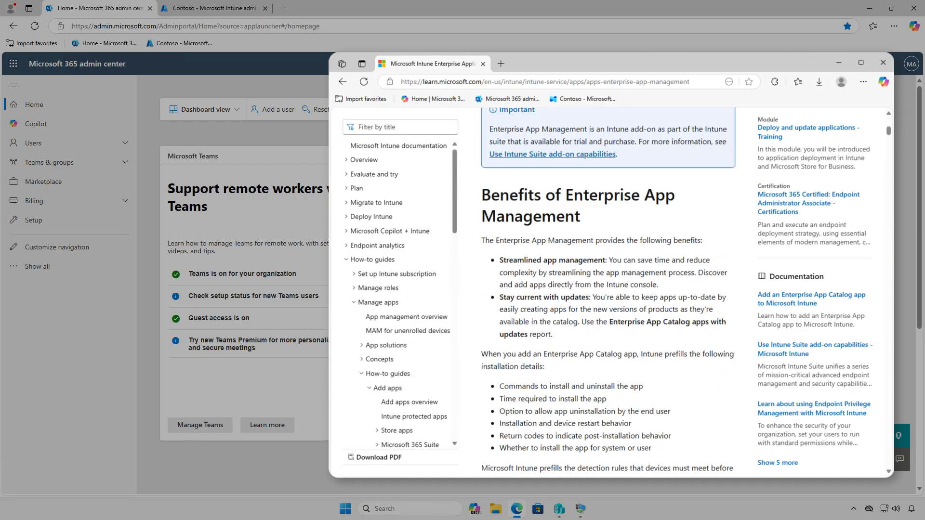
scroll(608, 291, "down", 8)
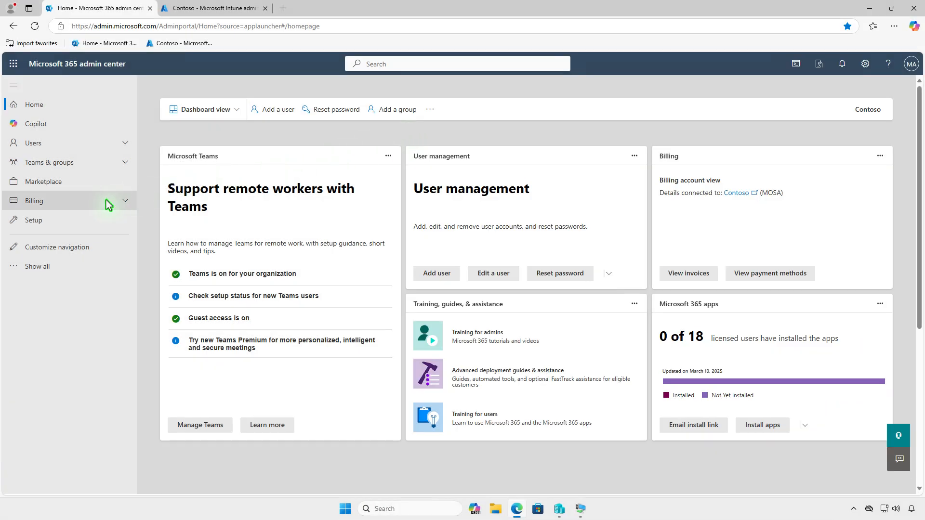
View the tenant's billing licenses in the Microsoft 365 admin center and check the Microsoft Intune Suite entry.
left_click(105, 201)
left_click(91, 234)
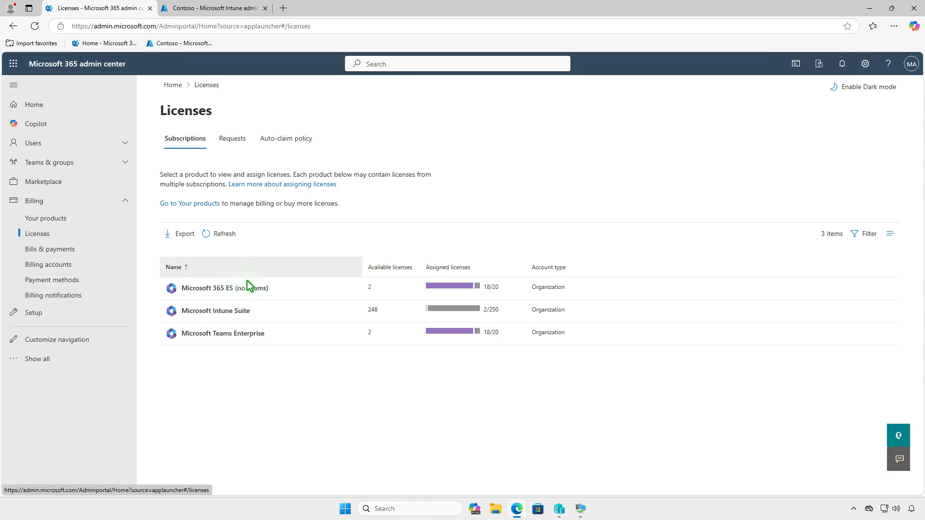
left_click(311, 308)
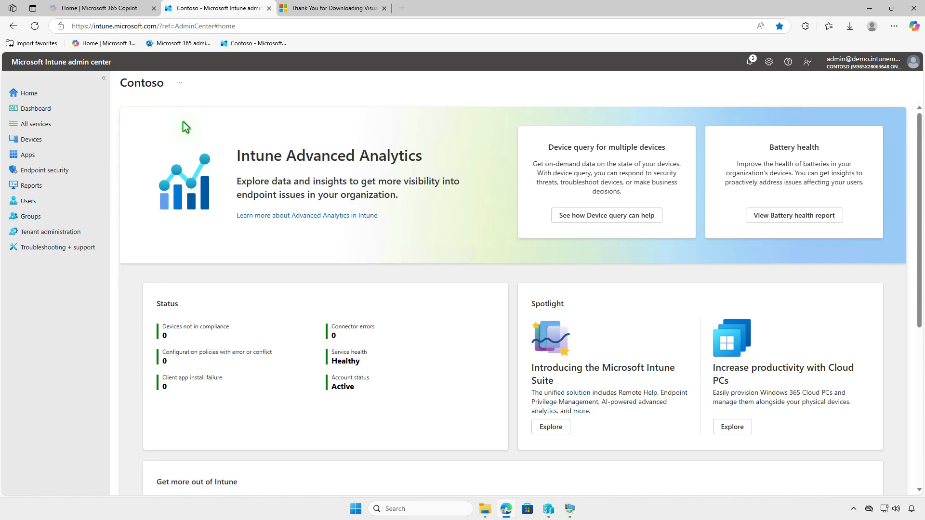
In the Intune admin center, start creating a Windows app with the app type Enterprise App Catalog app.
left_click(80, 154)
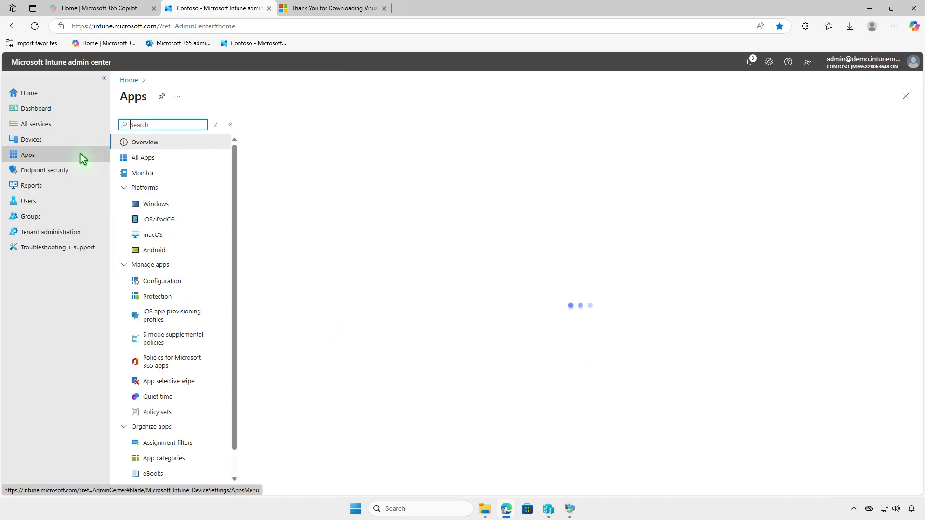
left_click(187, 212)
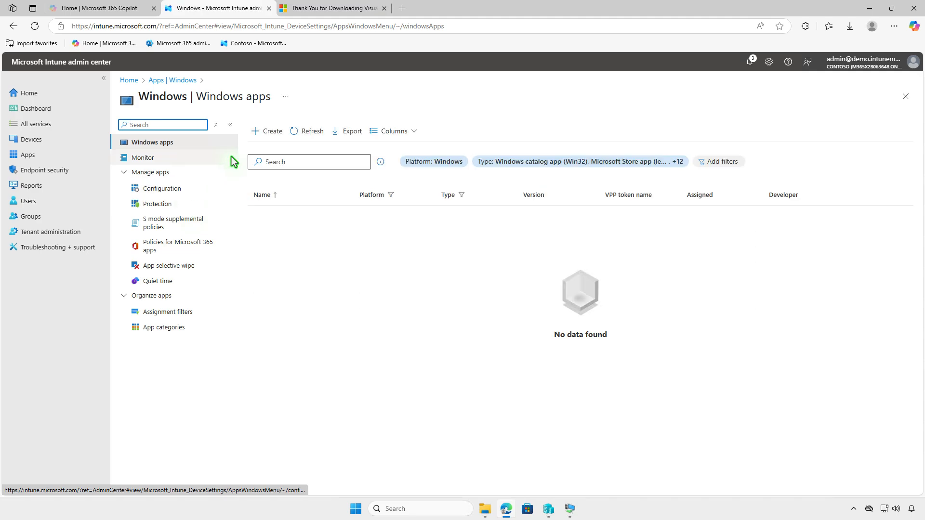
left_click(268, 135)
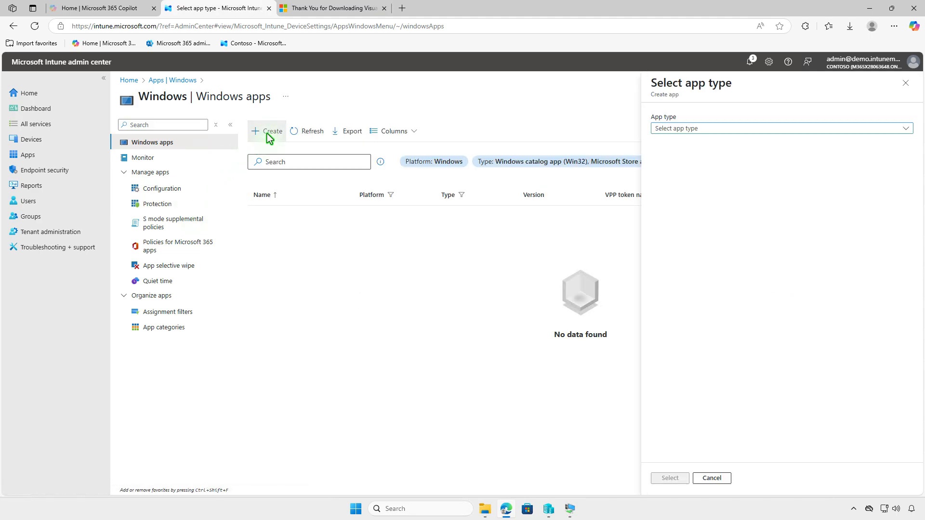
left_click(743, 129)
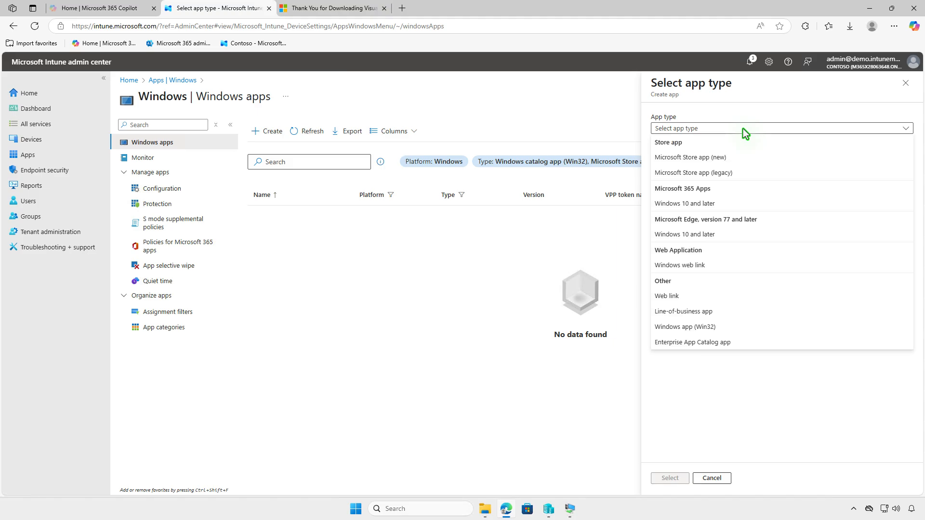
left_click(747, 342)
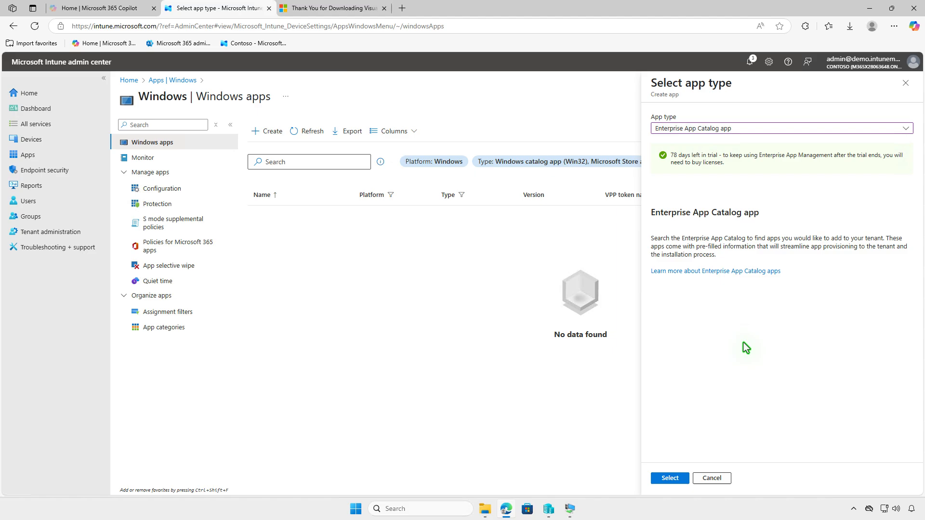
left_click(684, 478)
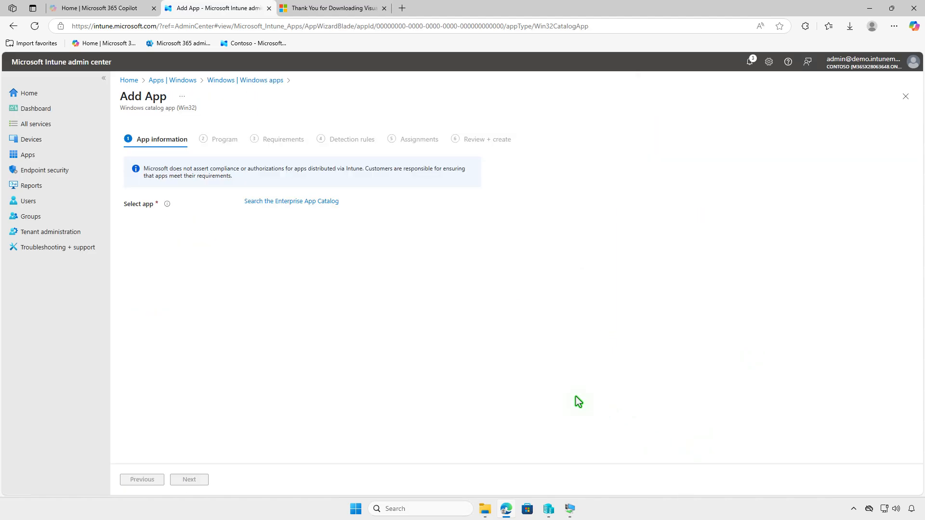
Search the Enterprise App Catalog for Visual Studio and select the Microsoft Visual Studio 2022 Enterprise (LTSC 17.8) package.
left_click(329, 202)
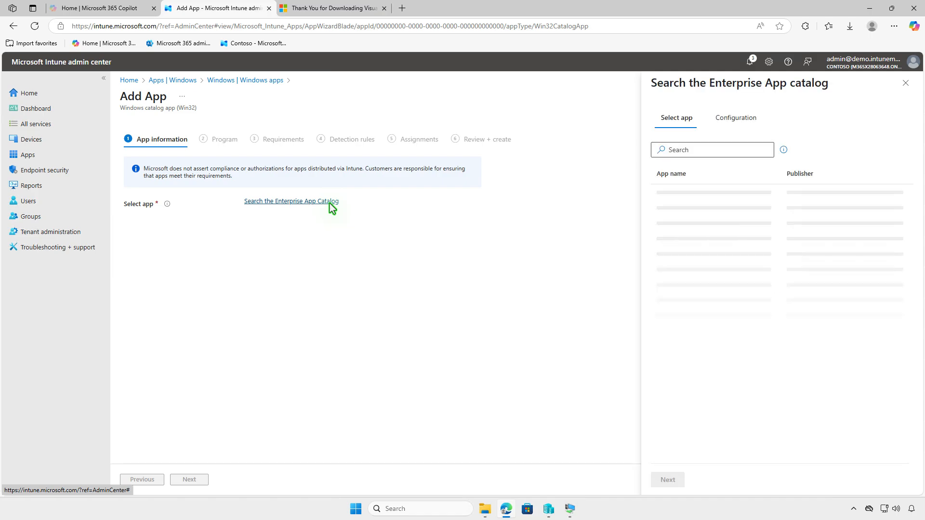
left_click(695, 155)
type("visua")
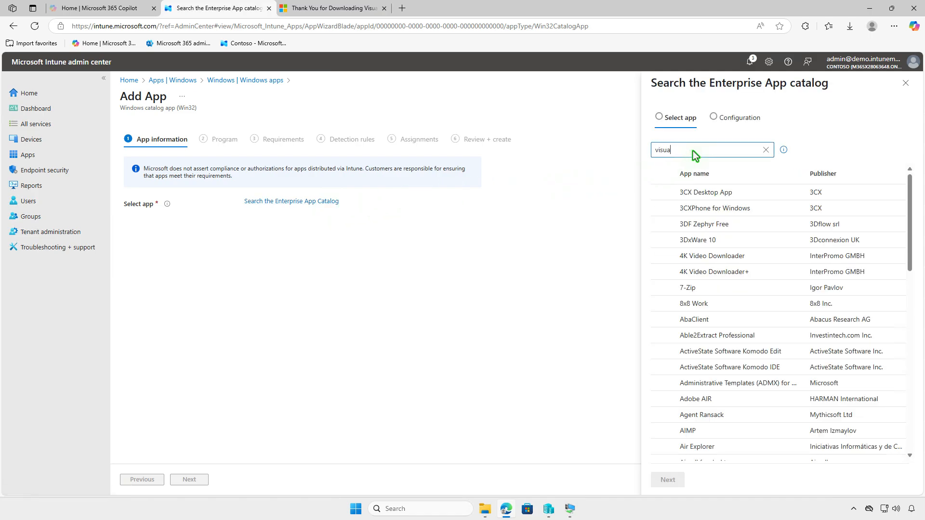
type("l stu")
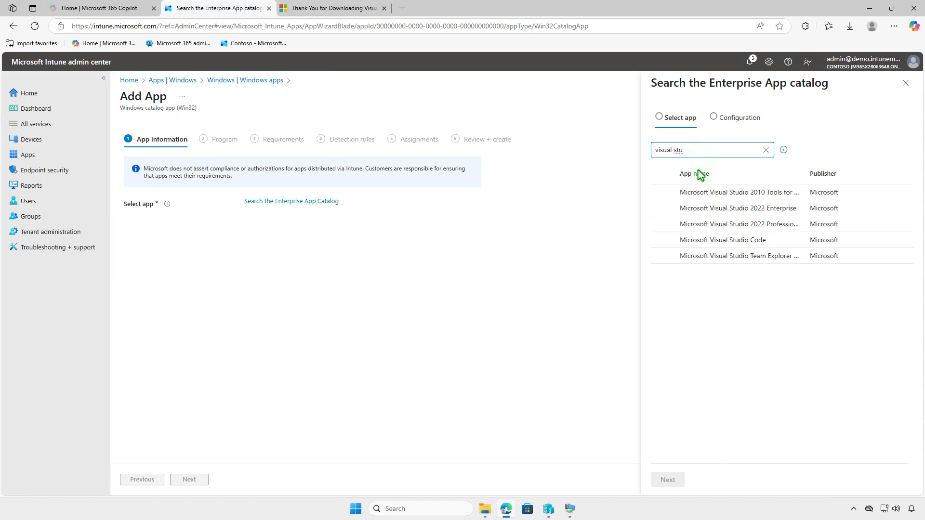
left_click(718, 211)
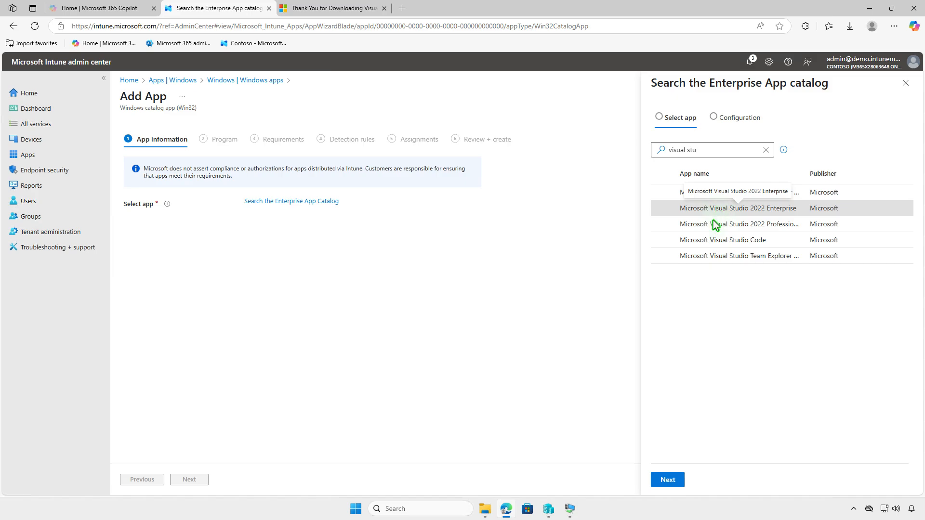
left_click(675, 481)
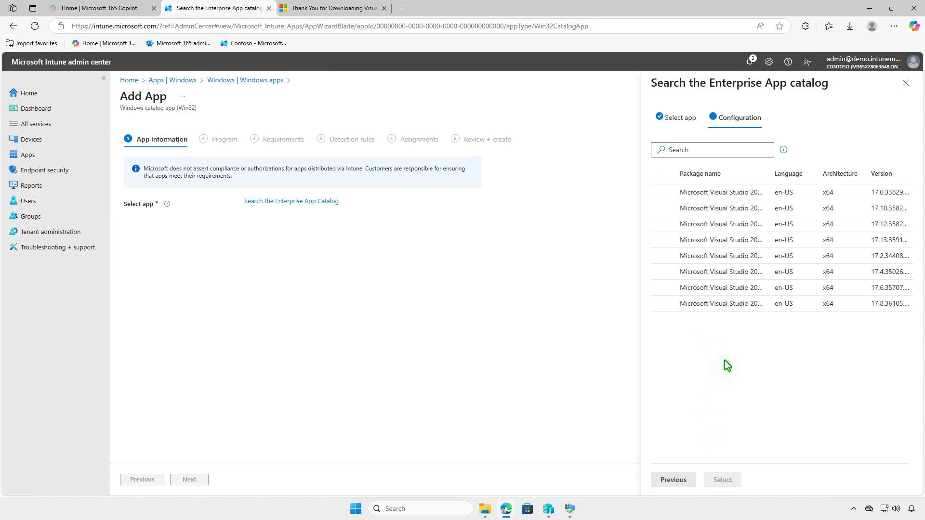
left_click(755, 311)
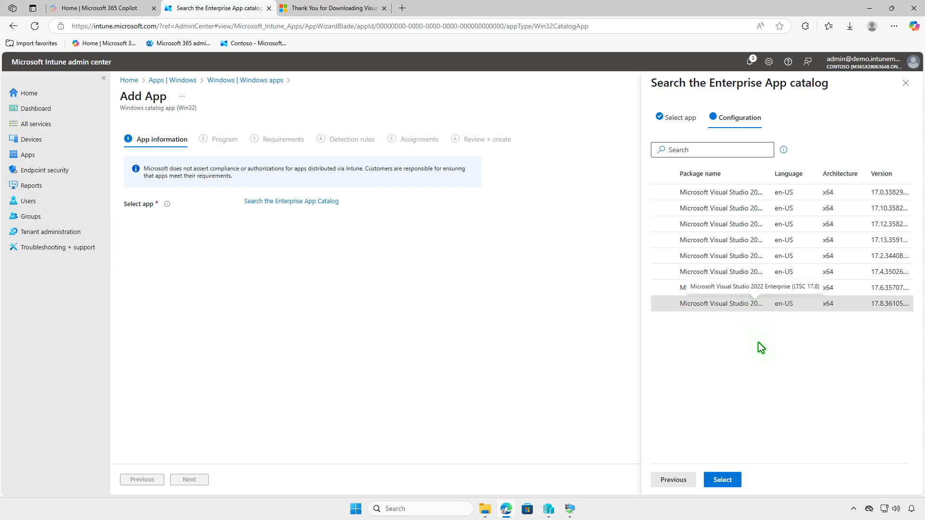
left_click(736, 481)
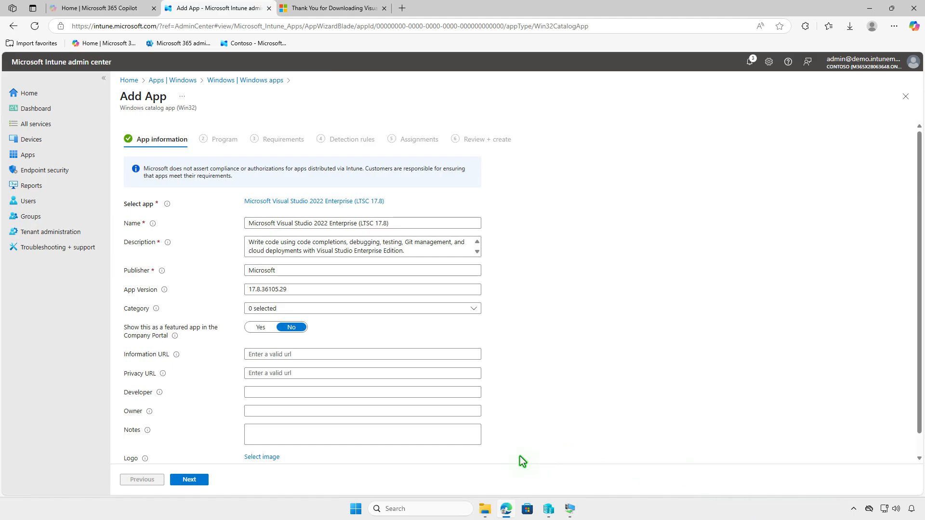
Set the app's logo to the image Visual_Studio_Icon_2022.svg.png from the Downloads folder.
left_click(276, 458)
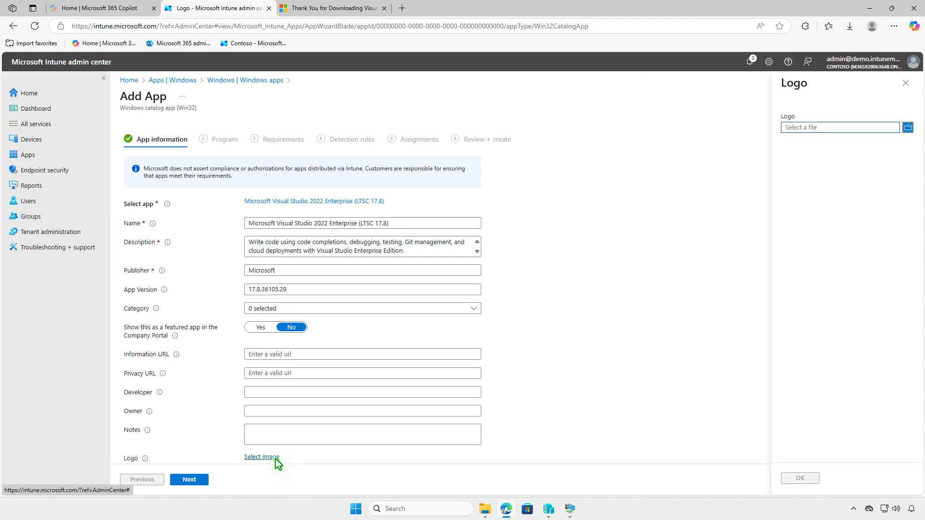
left_click(826, 129)
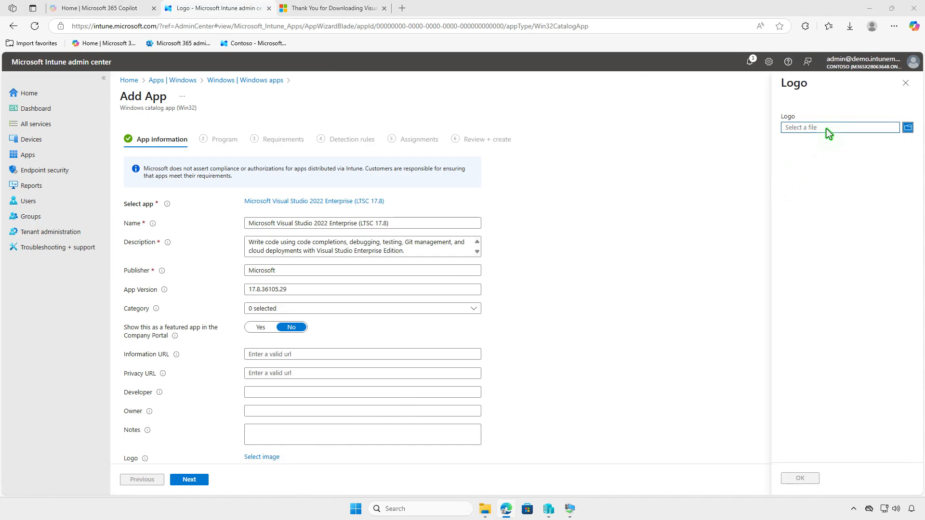
left_click(203, 91)
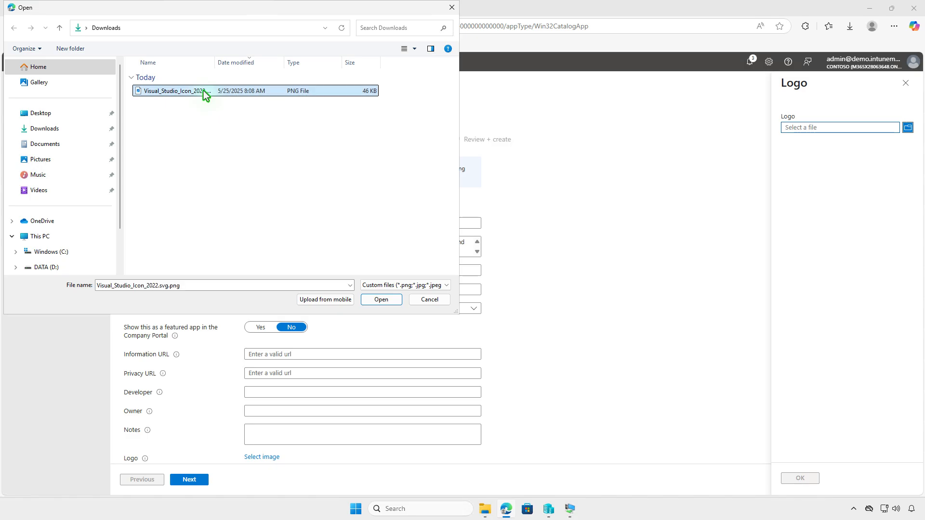
left_click(381, 299)
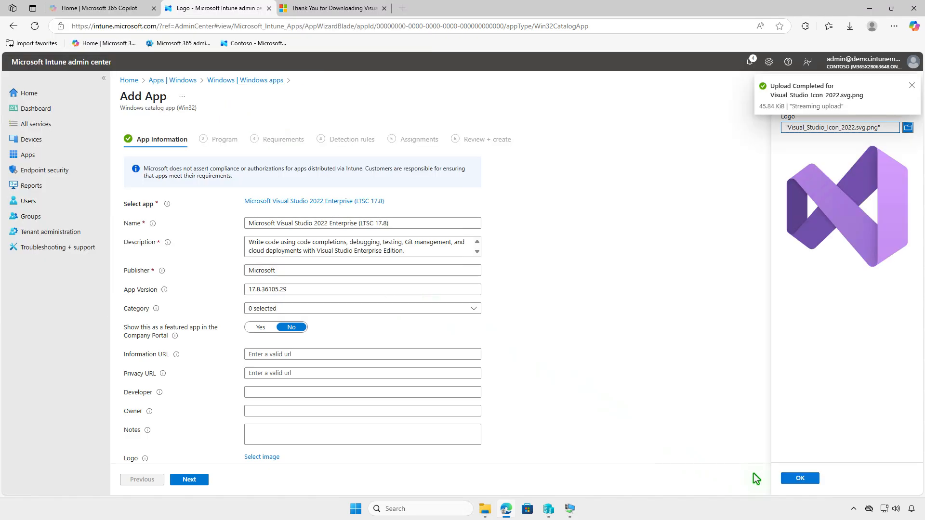
left_click(801, 478)
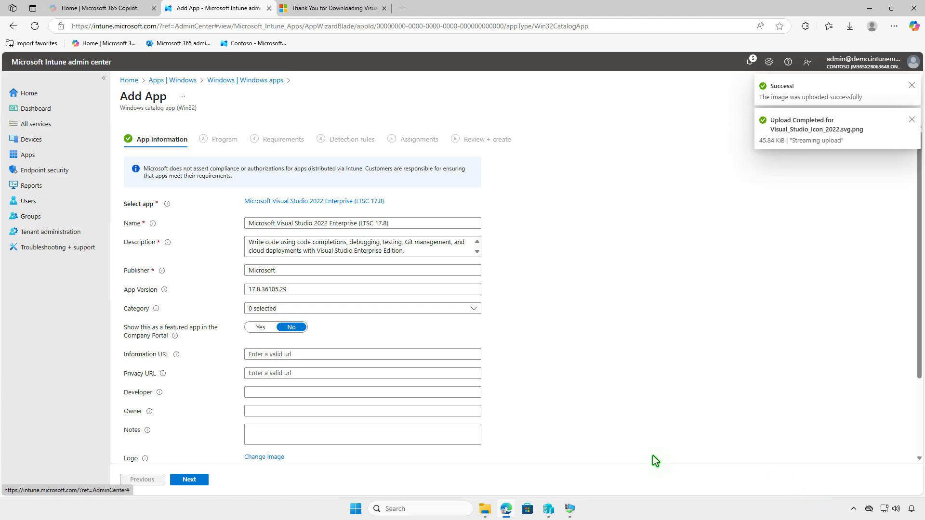
Accept the prefilled app information, program, requirements and detection rules, and continue to the assignments.
left_click(203, 480)
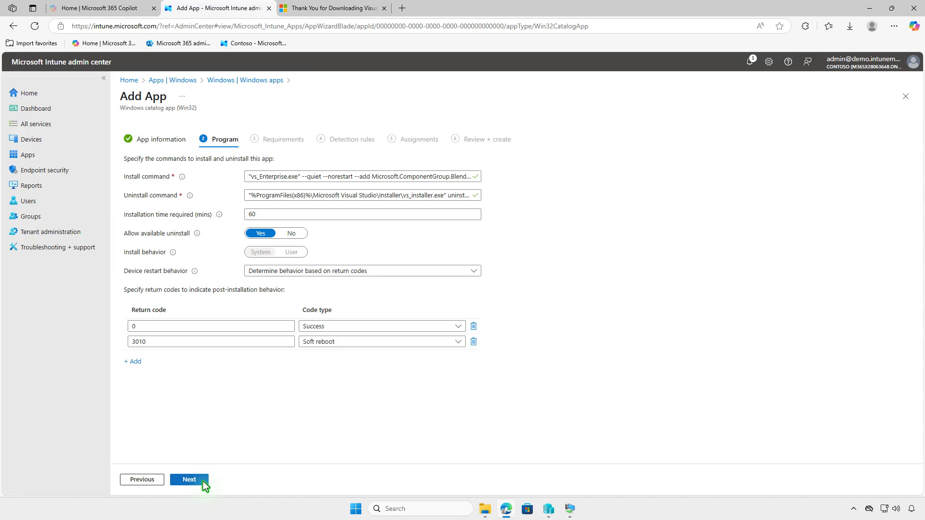
left_click(203, 482)
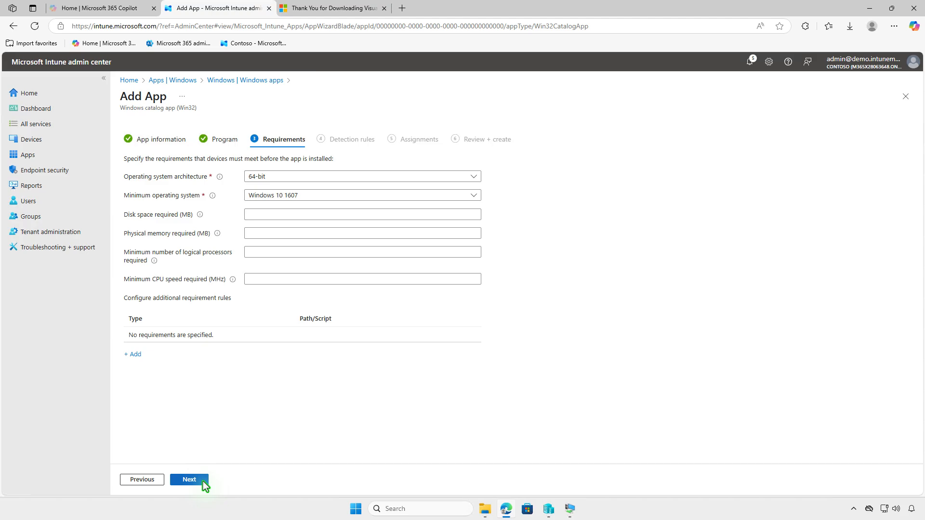
left_click(204, 481)
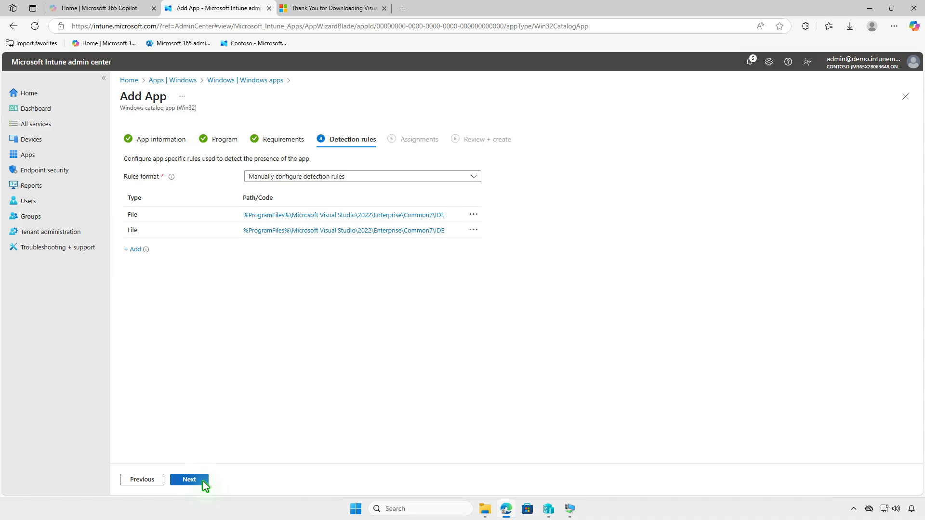
left_click(204, 481)
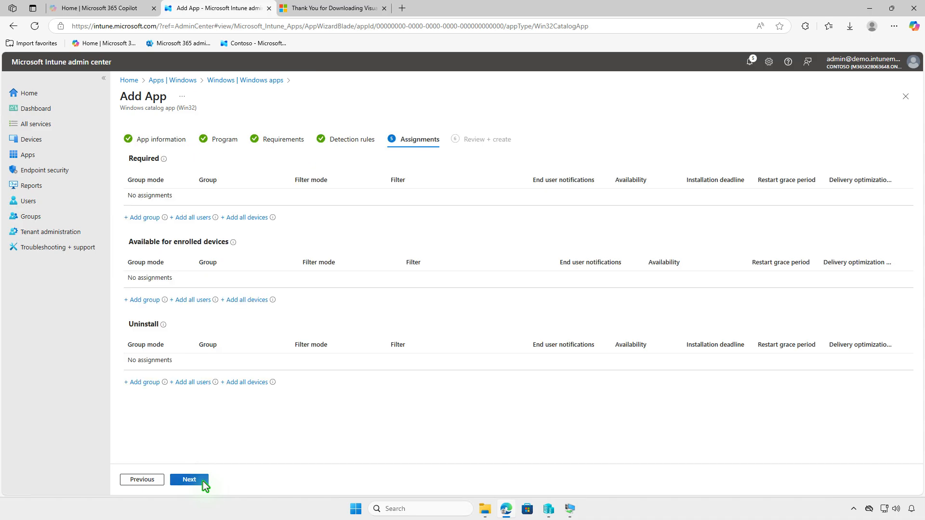
Make the app available for enrolled devices to the Test_Users group, then review the summary and add the app.
left_click(153, 299)
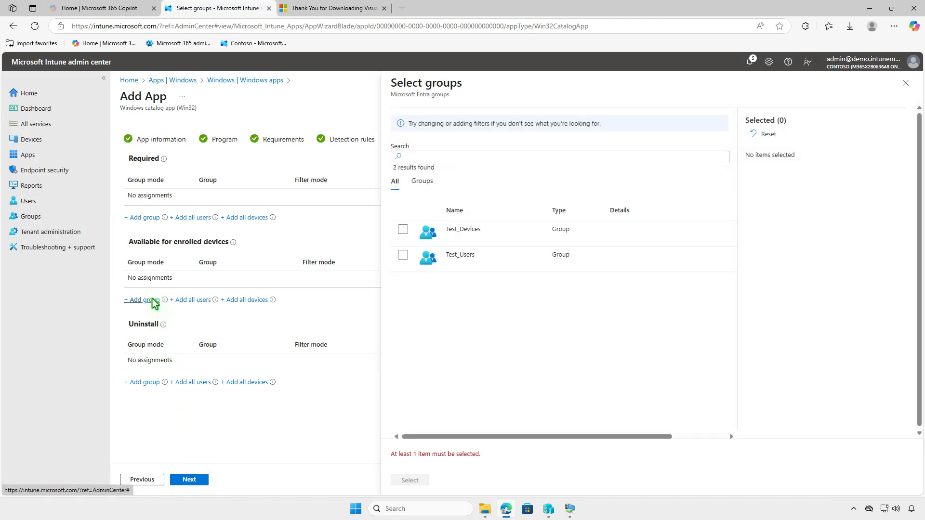
left_click(403, 255)
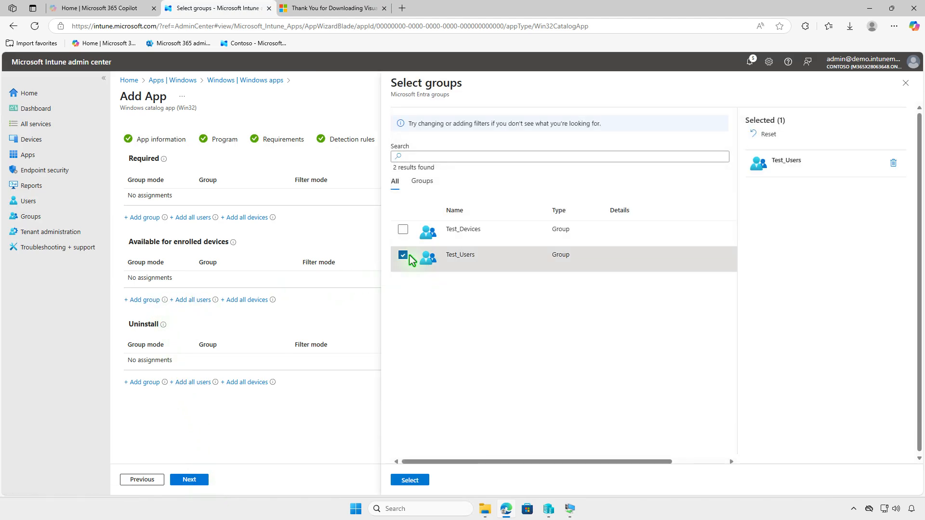
left_click(414, 480)
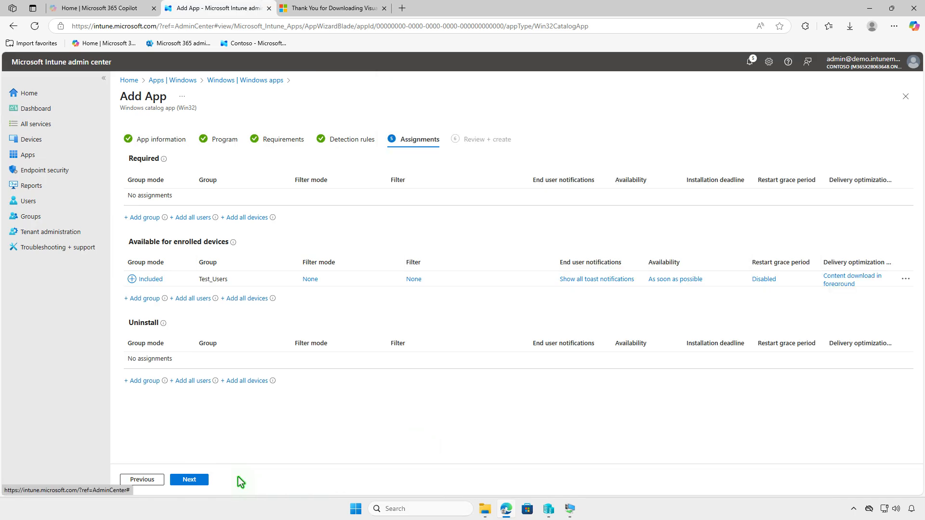
left_click(202, 479)
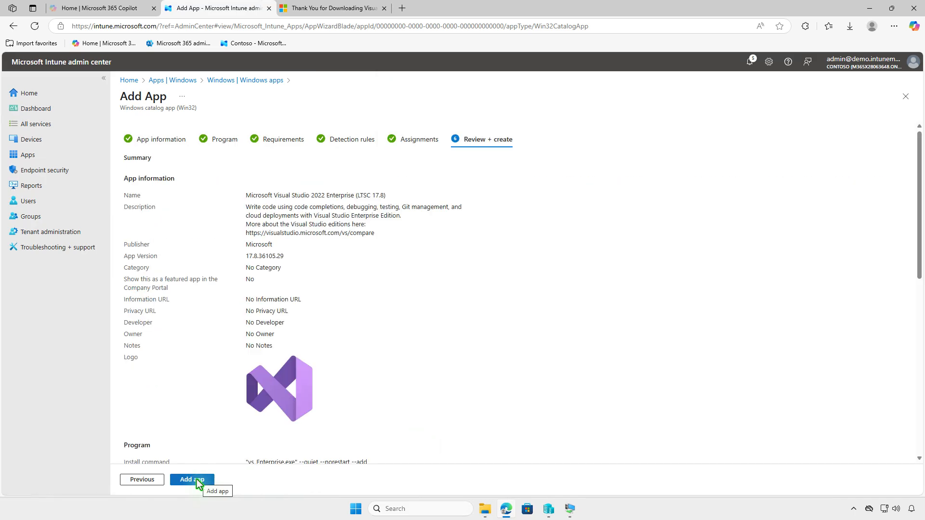
left_click(196, 480)
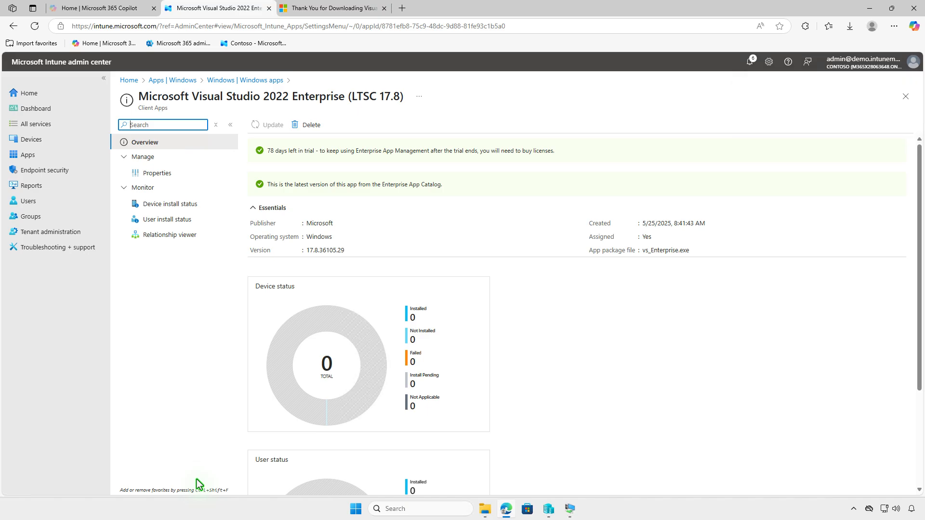
On the WIN10-CTL virtual machine, install Microsoft Visual Studio 2022 Enterprise (LTSC 17.8) from Company Portal and check the installation notifications.
left_click(869, 8)
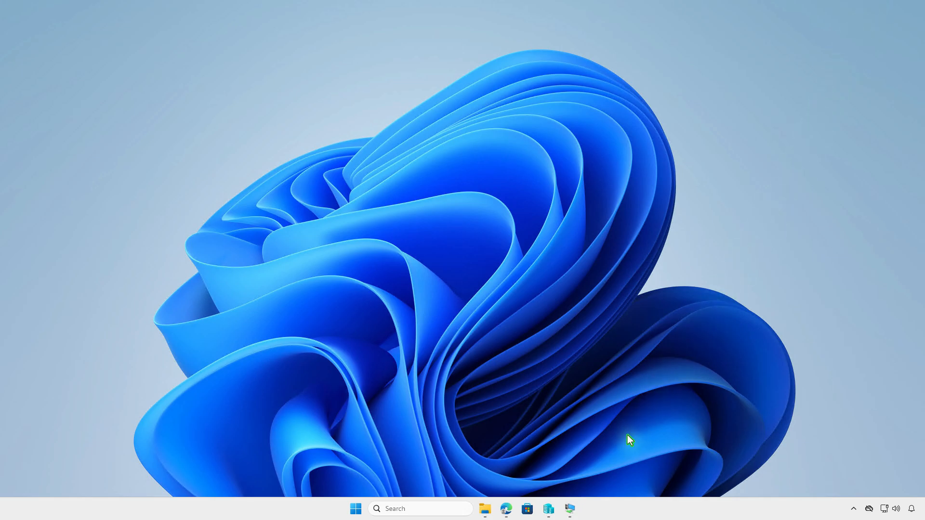
left_click(574, 509)
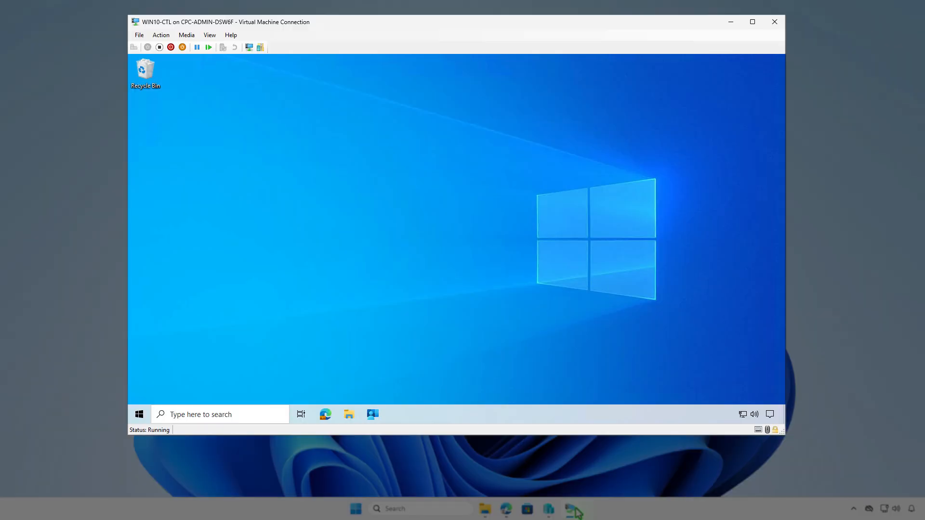
left_click(375, 417)
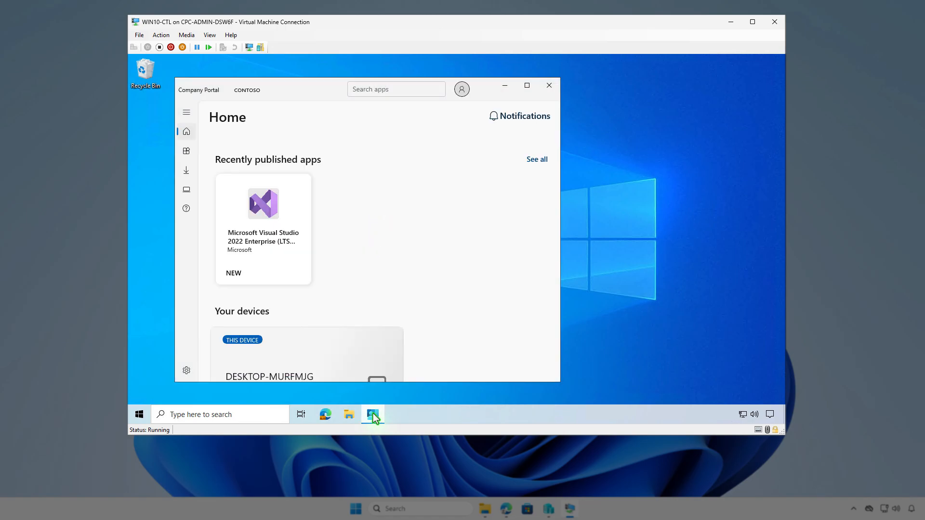
left_click(187, 153)
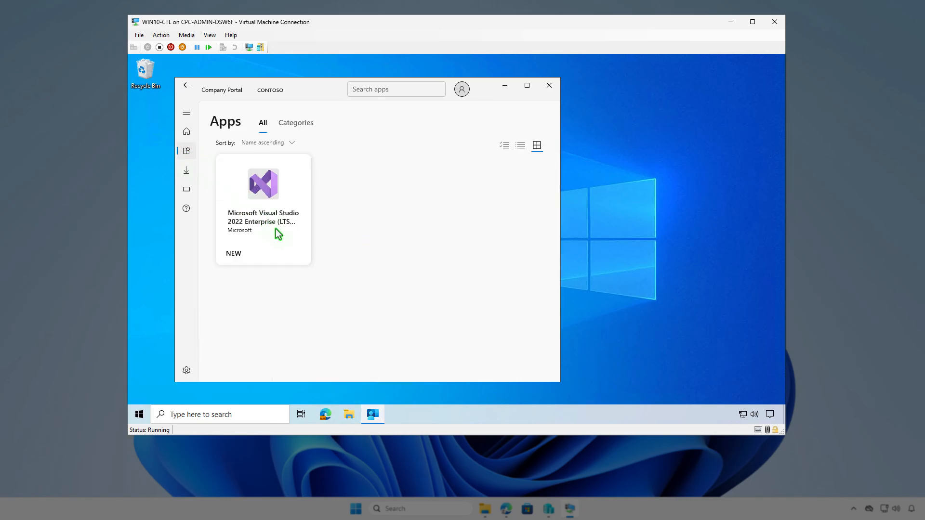
left_click(278, 234)
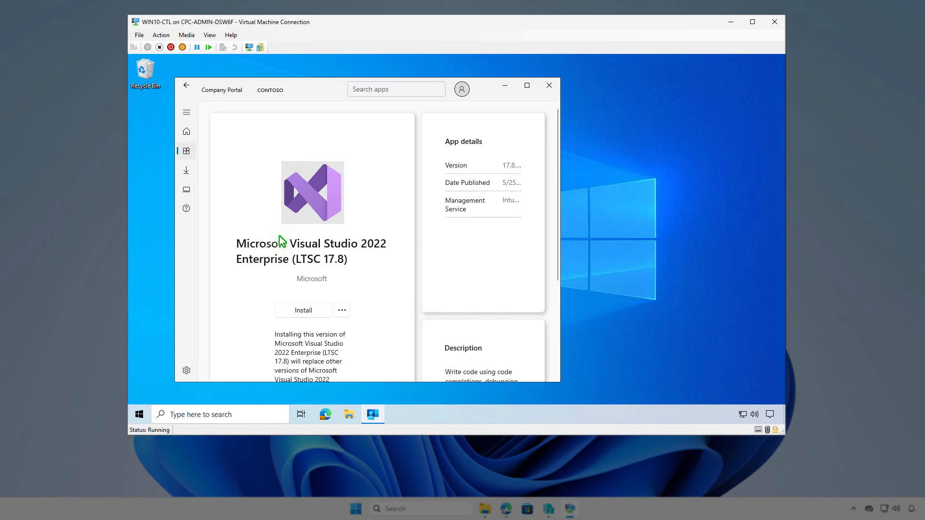
left_click(321, 312)
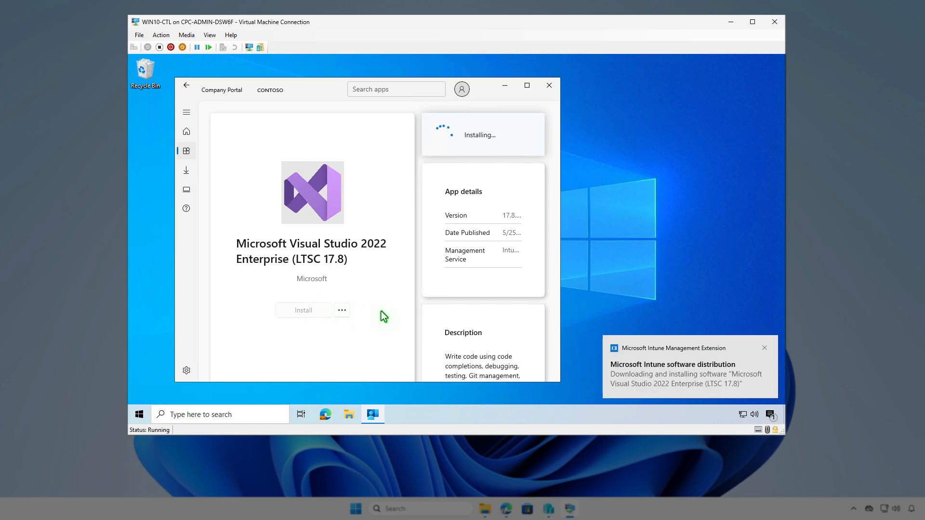
left_click(770, 415)
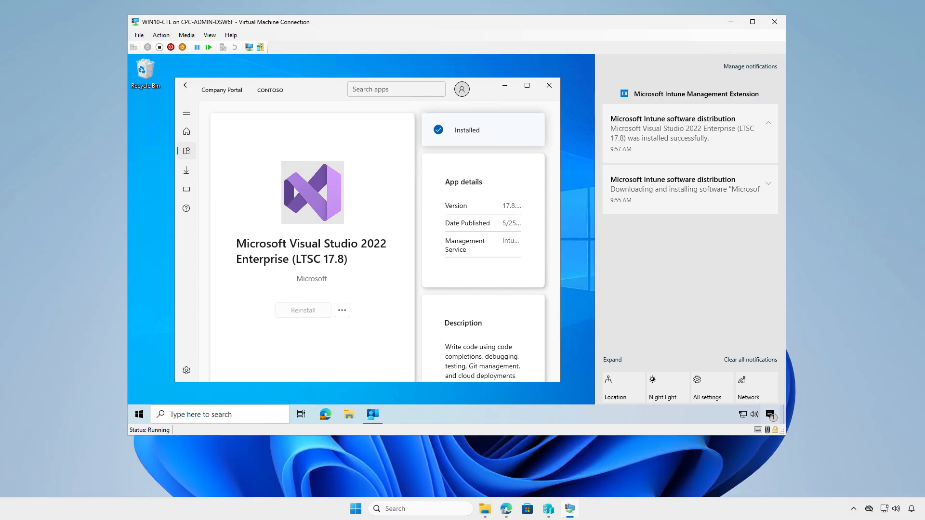
Back in the Intune admin center, edit the catalog app's assignments and remove Test_Users from Available for enrolled devices.
left_click(506, 510)
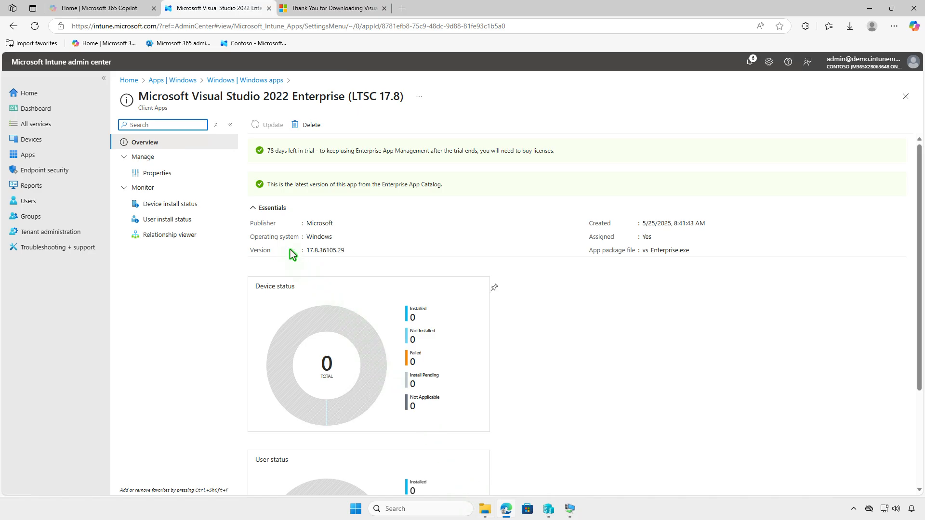
left_click(194, 174)
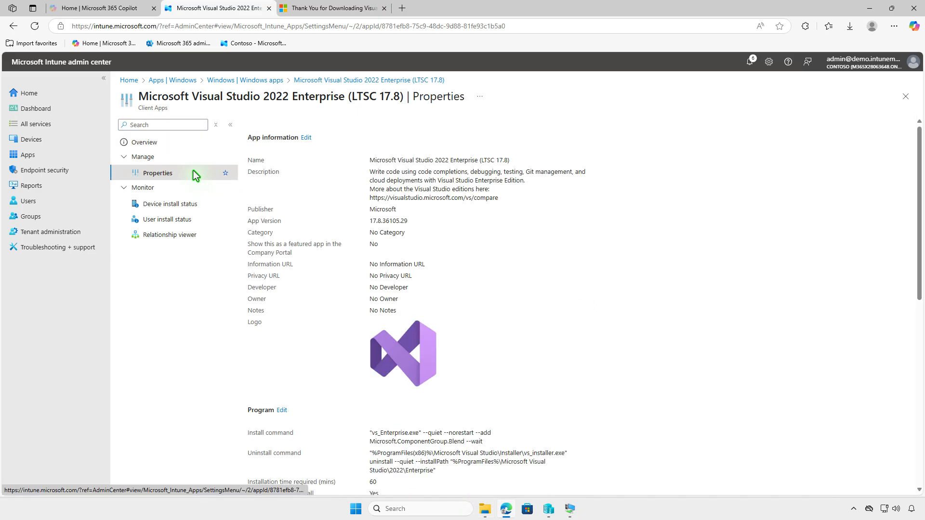
scroll(607, 359, "down", 2)
scroll(606, 354, "down", 5)
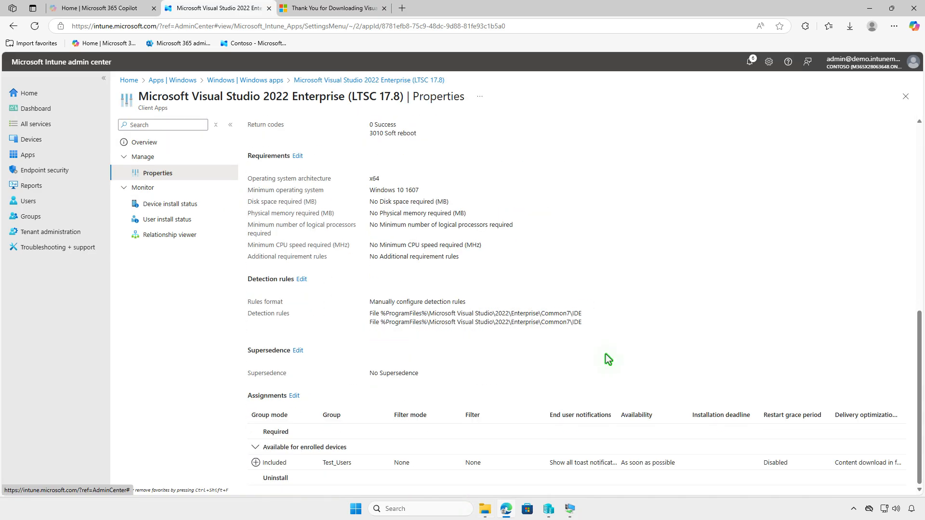
left_click(294, 396)
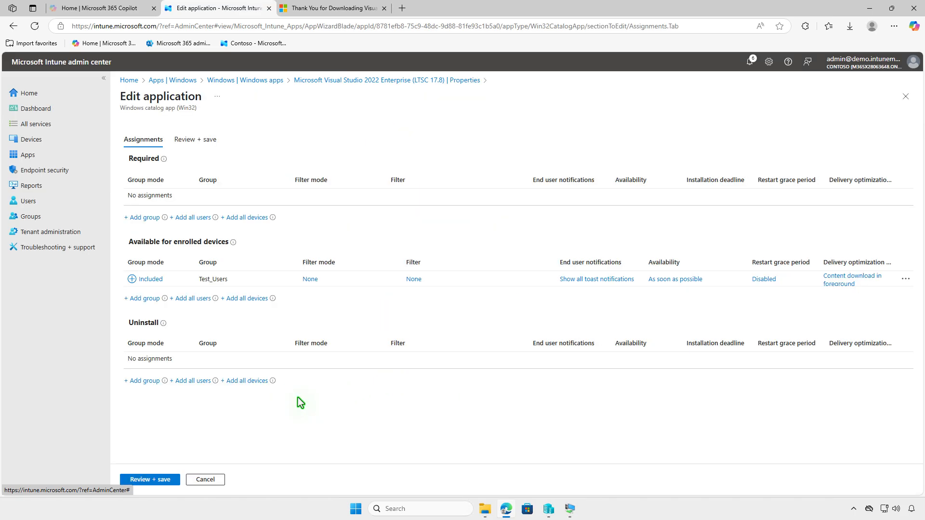
left_click(907, 279)
left_click(880, 285)
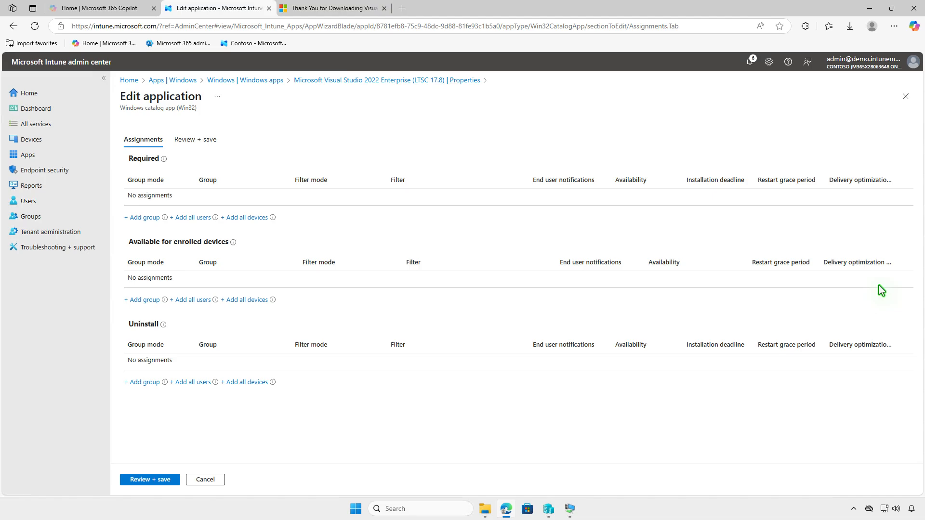
Assign the Test_Devices group to Uninstall for the app, then review and save the assignments.
left_click(154, 385)
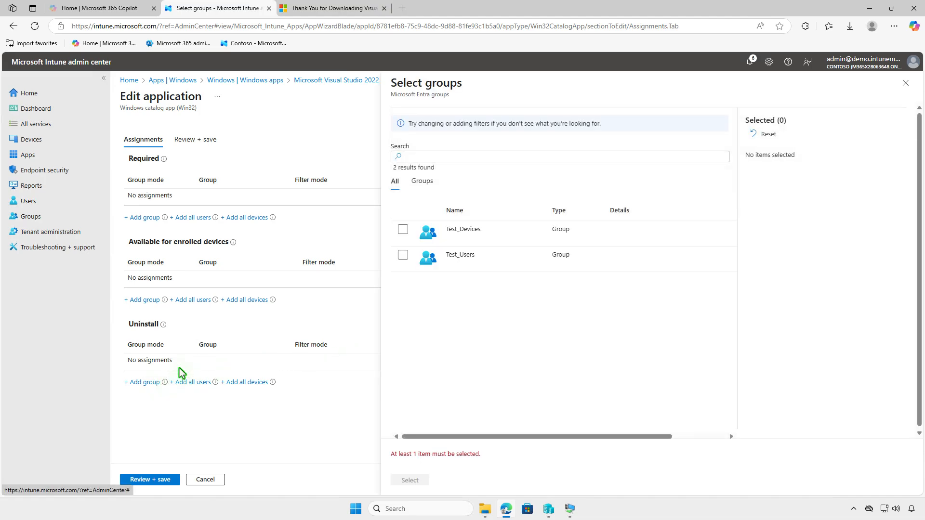
left_click(403, 230)
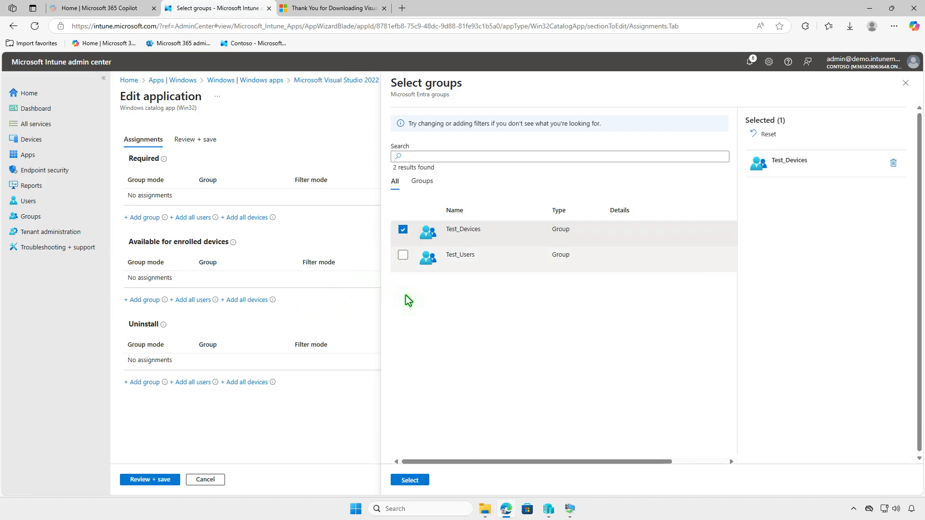
left_click(423, 481)
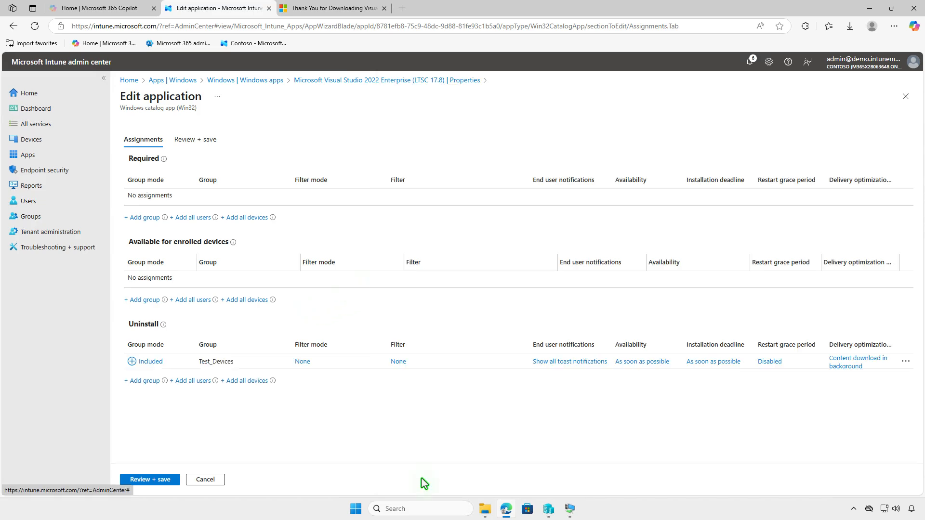
left_click(149, 480)
left_click(140, 480)
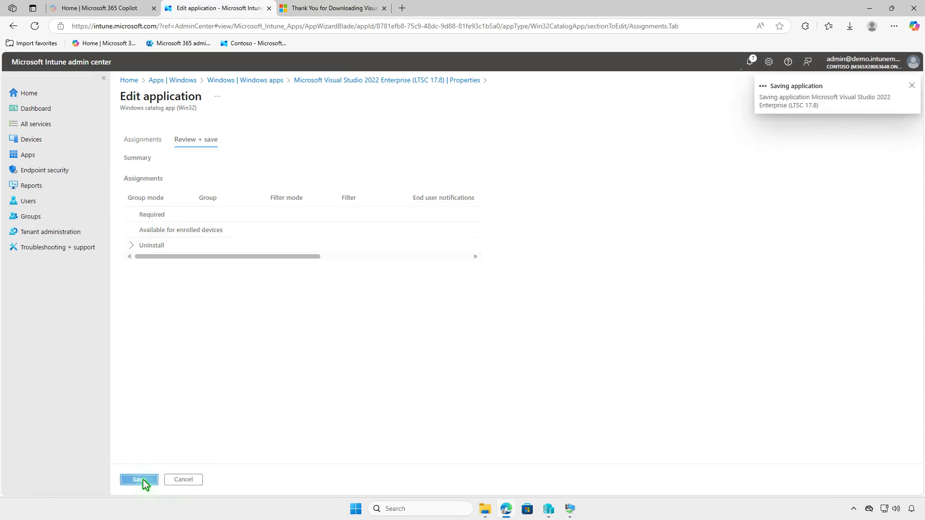